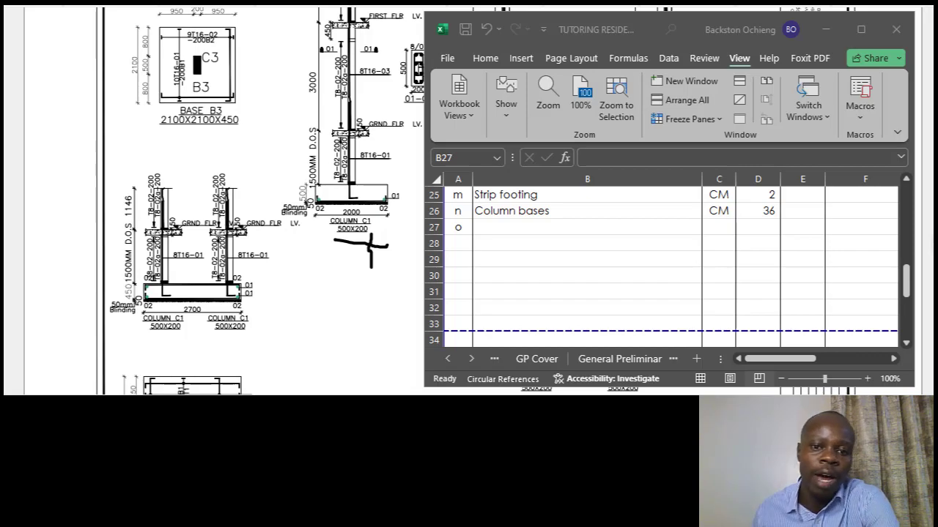
# Review the Builders Works bill from the Filling and Disposal items down to the reinforced concrete items, and locate its sheet among the workbook's sheets.
pyautogui.click(550, 229)
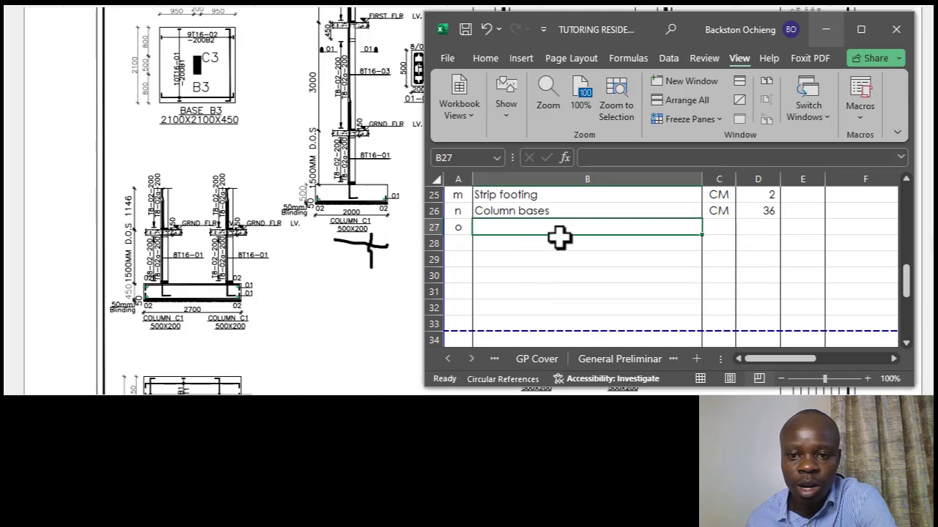
pyautogui.scroll(5, 564, 197)
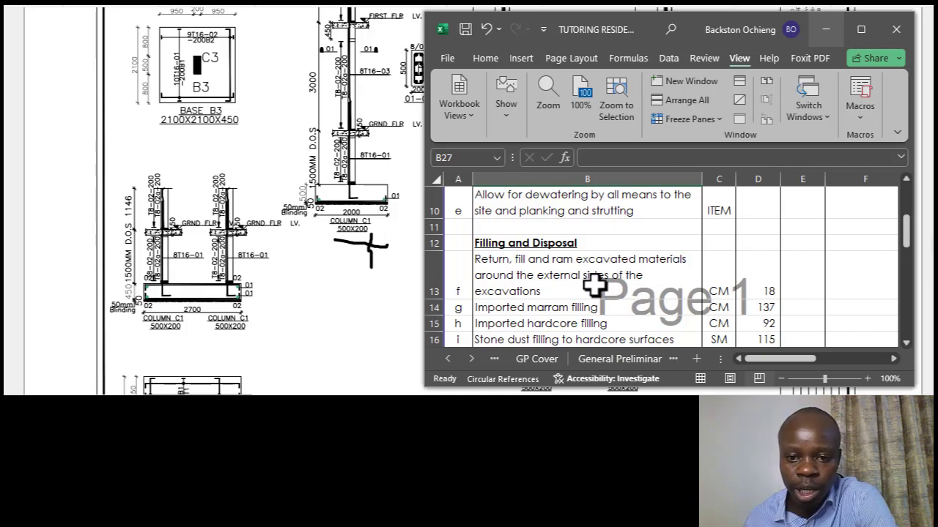
pyautogui.click(487, 291)
pyautogui.click(472, 359)
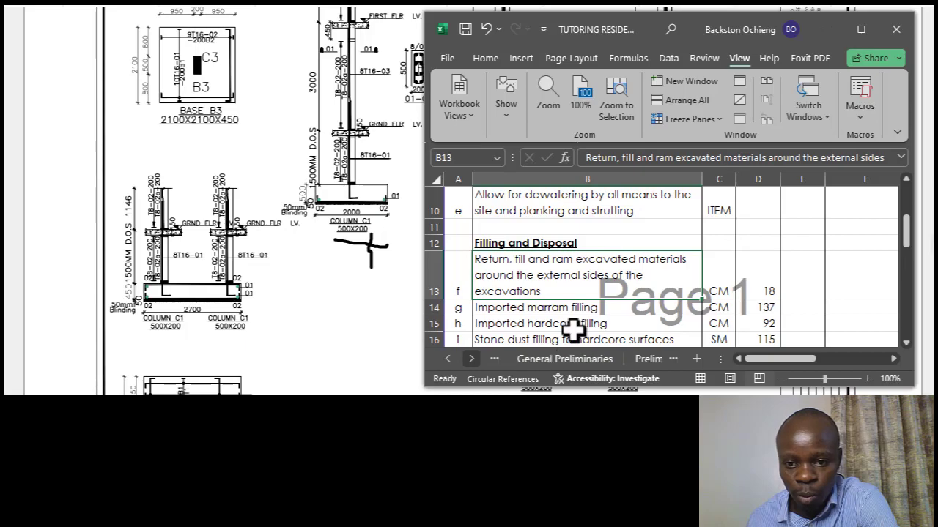
pyautogui.click(472, 359)
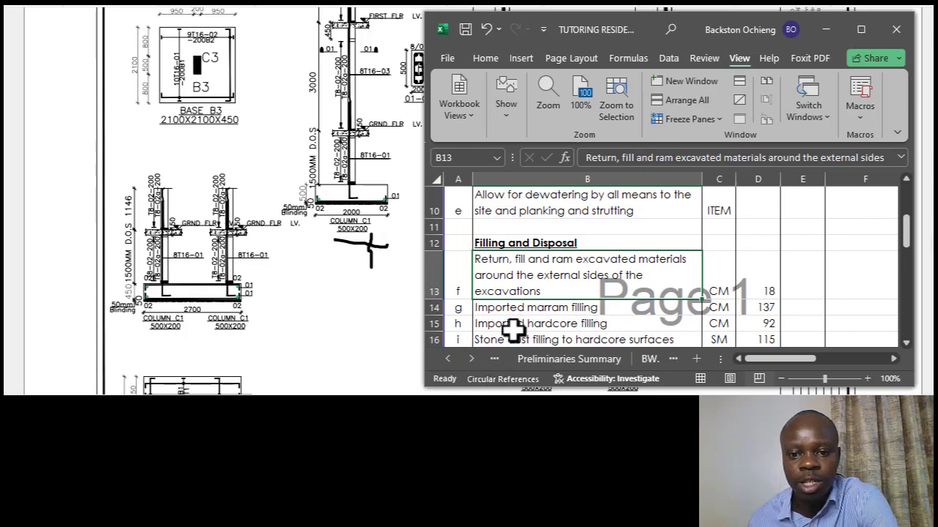
pyautogui.click(473, 359)
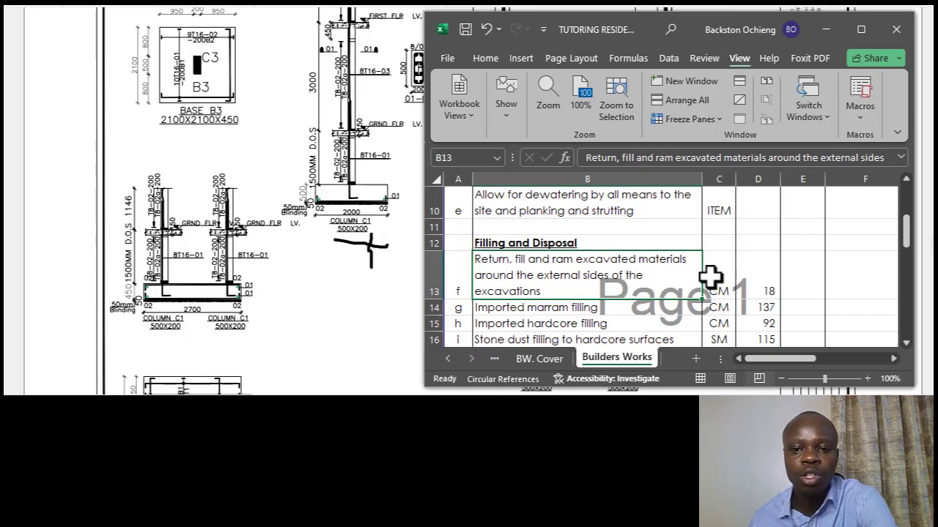
pyautogui.click(623, 229)
pyautogui.click(613, 256)
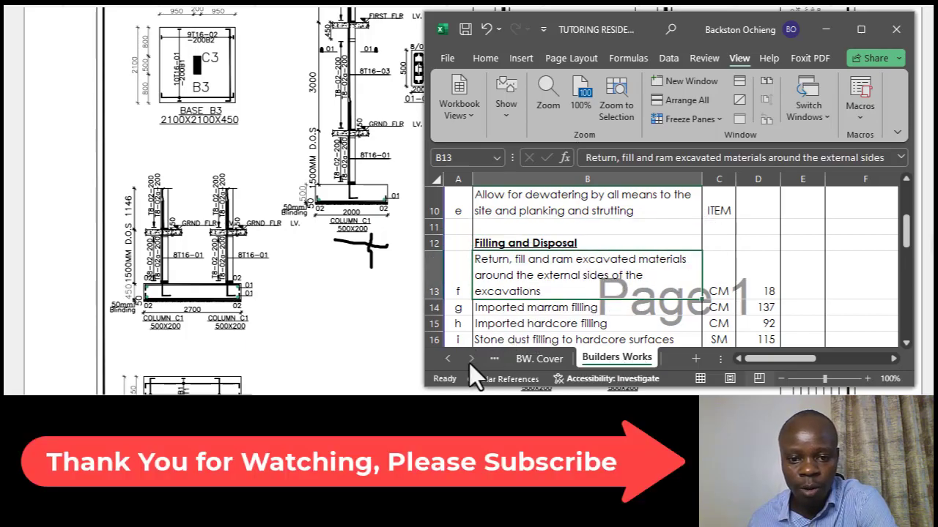
pyautogui.click(570, 309)
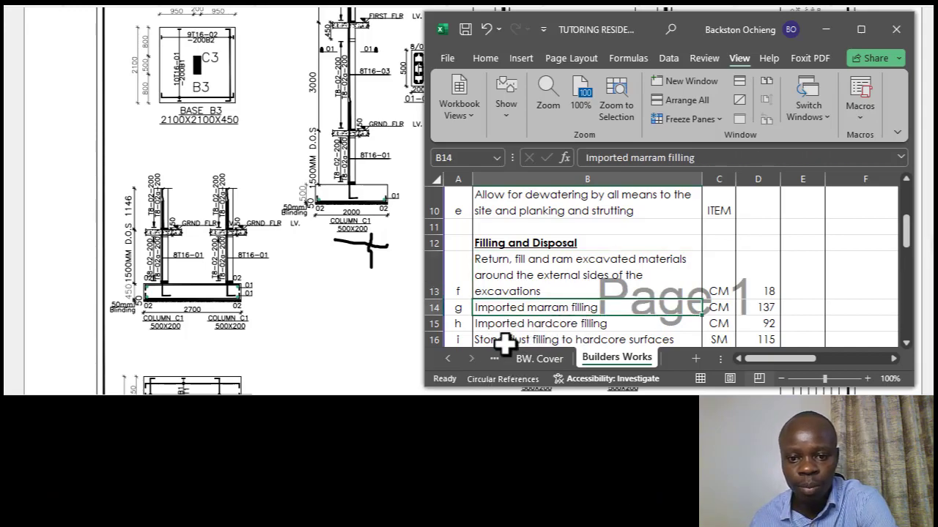
pyautogui.scroll(-7, 655, 224)
pyautogui.scroll(2, 638, 256)
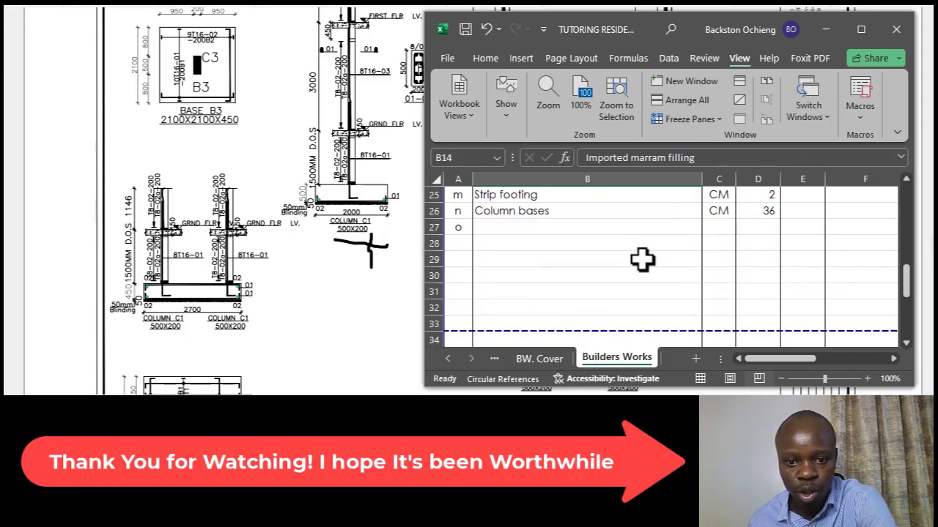
pyautogui.scroll(1, 628, 260)
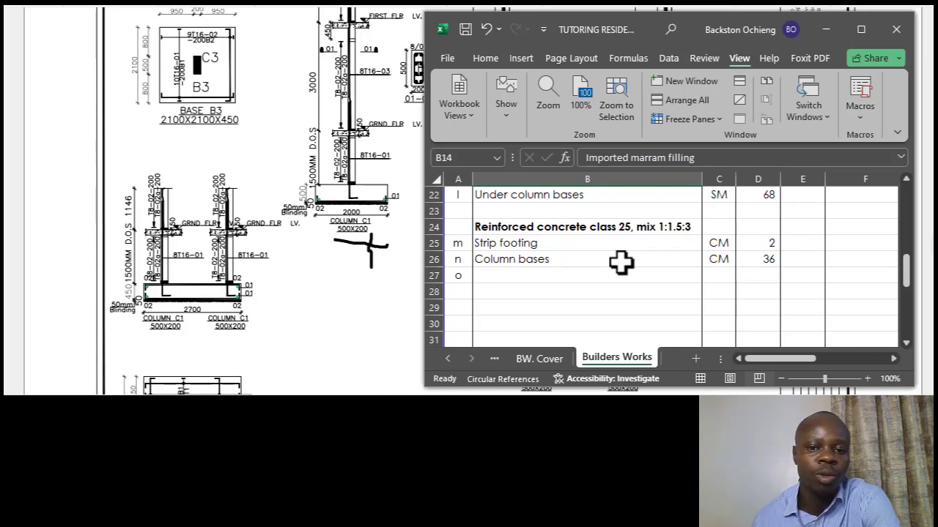
# Enter "stub columns" as the description of item o in cell B27, below Column bases.
pyautogui.click(565, 258)
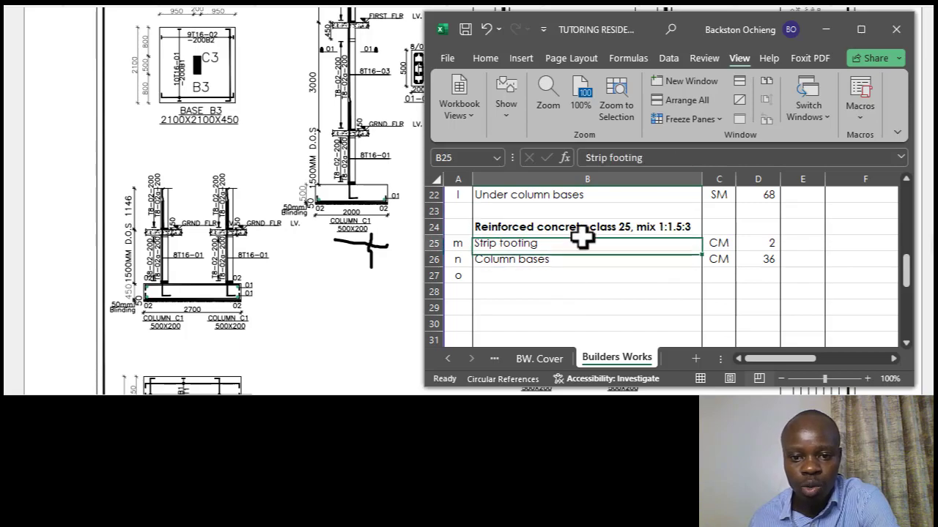
pyautogui.click(542, 274)
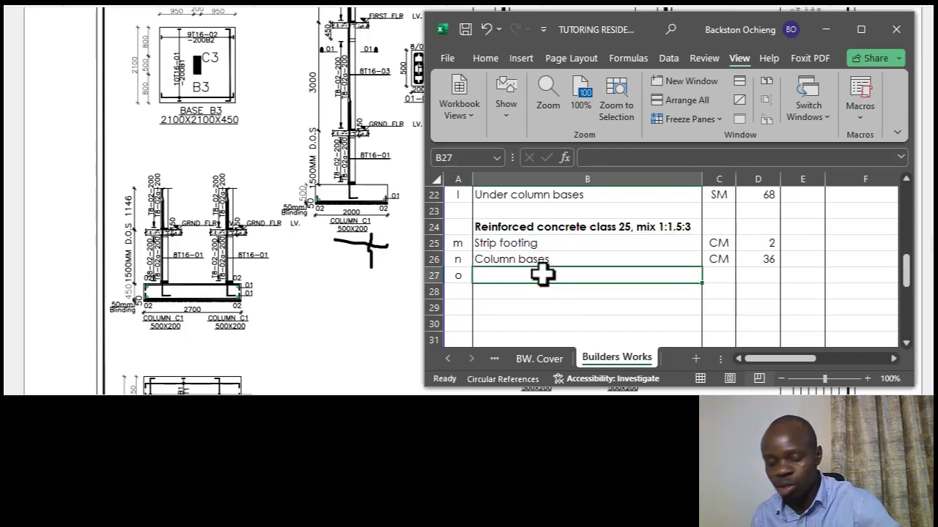
pyautogui.write('strip footing')
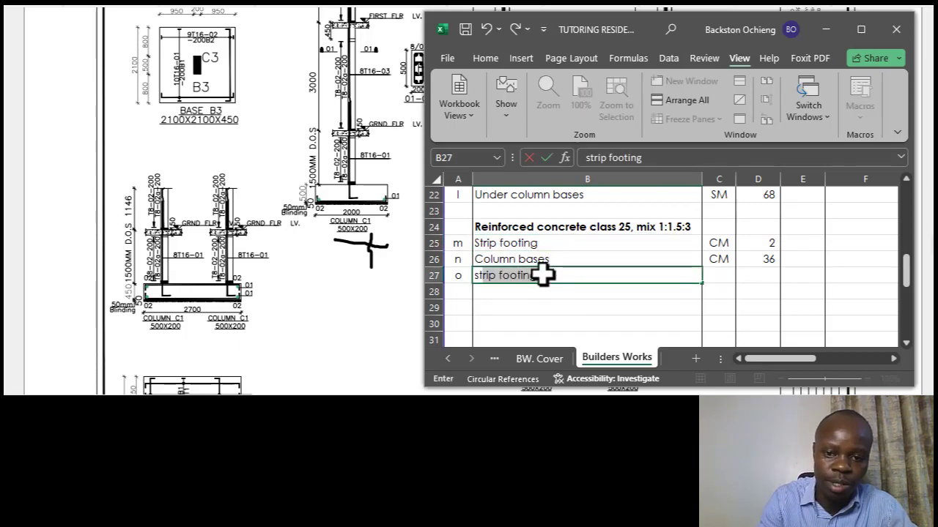
pyautogui.write('b')
pyautogui.write('b ')
pyautogui.write('colu')
pyautogui.write('mns')
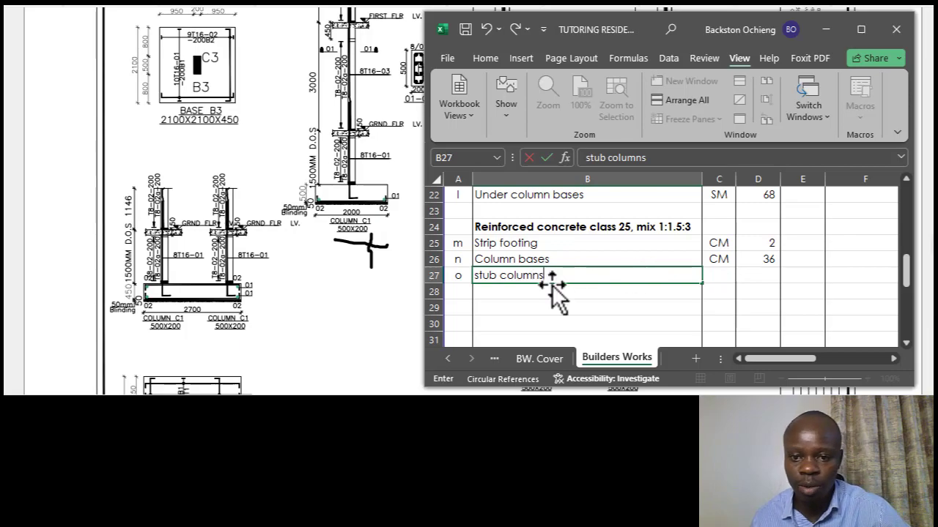
pyautogui.click(567, 254)
# Compare the strip footing, column bases and stub columns items under the Reinforced concrete class 25, mix 1:1.5:3 heading.
pyautogui.click(567, 242)
pyautogui.click(564, 257)
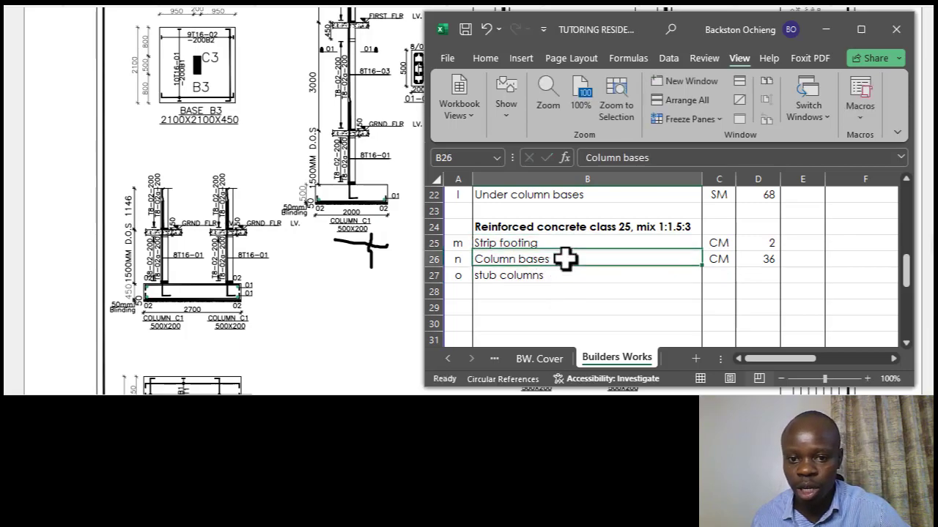
pyautogui.click(561, 274)
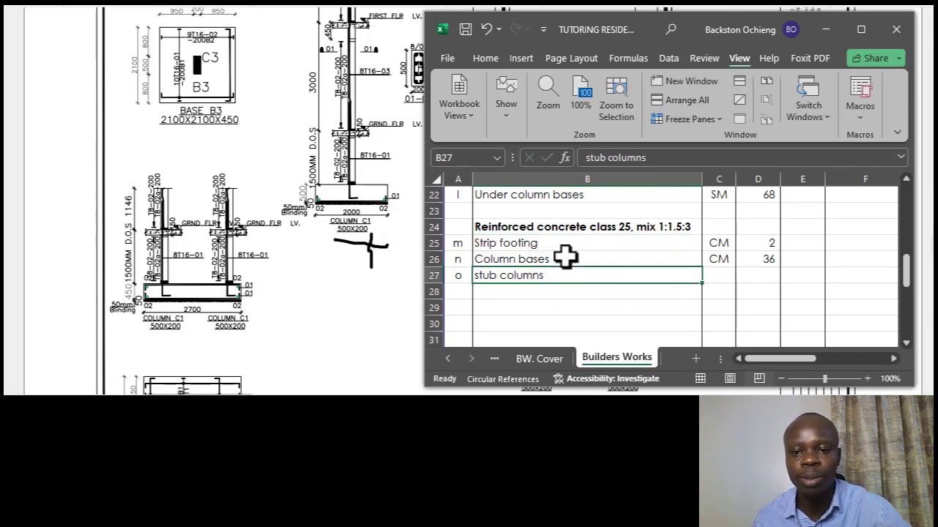
pyautogui.click(550, 245)
pyautogui.click(564, 263)
pyautogui.click(577, 274)
pyautogui.click(617, 257)
pyautogui.click(626, 245)
pyautogui.click(578, 275)
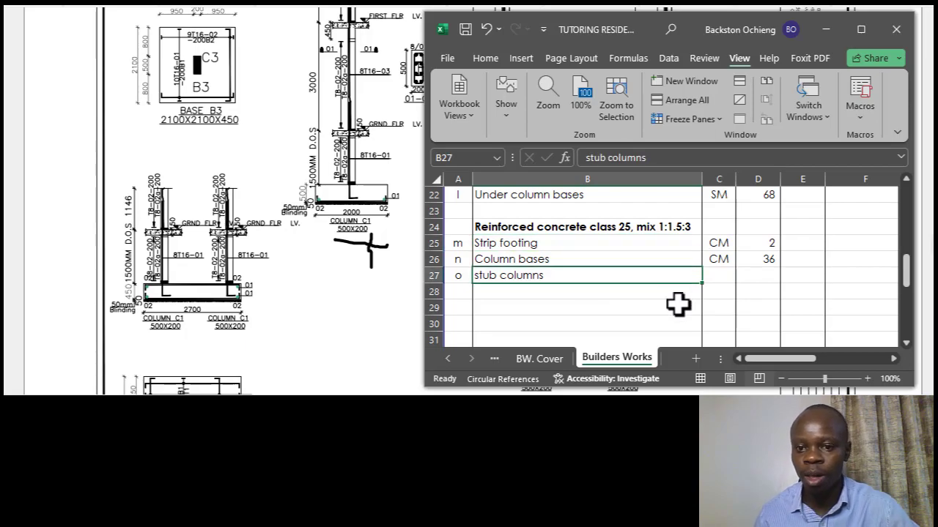
pyautogui.click(715, 279)
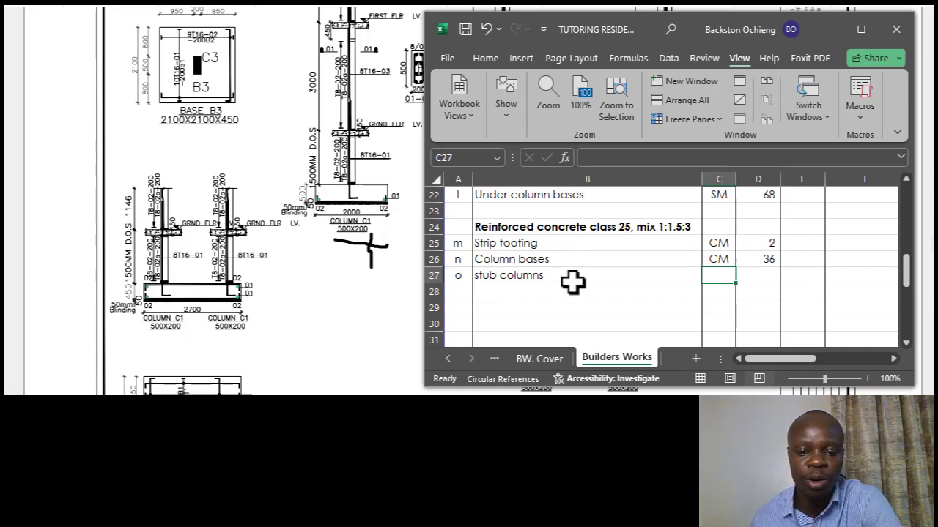
pyautogui.click(561, 247)
pyautogui.click(561, 259)
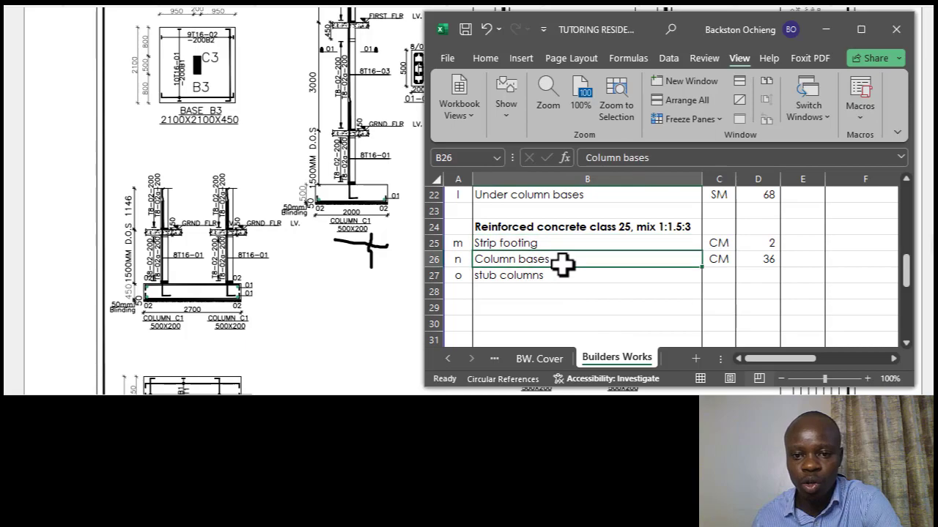
pyautogui.click(561, 276)
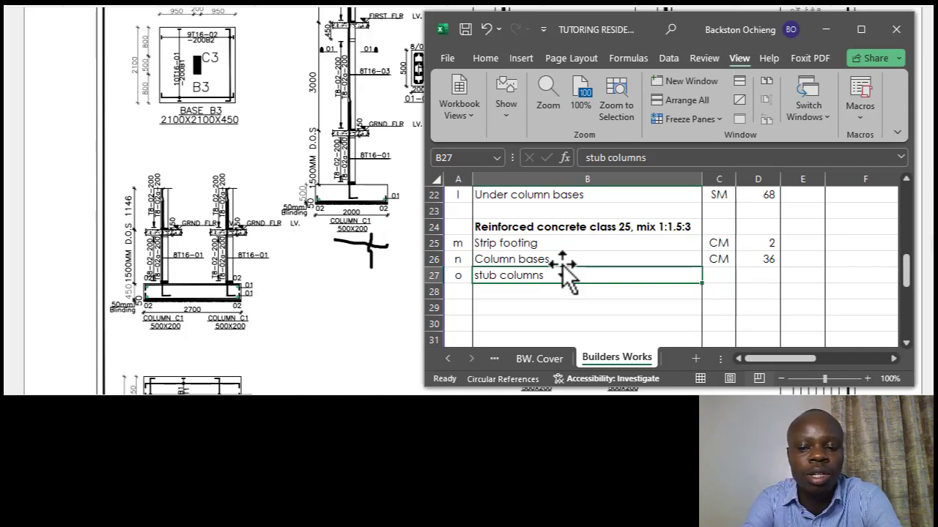
pyautogui.click(579, 227)
pyautogui.click(562, 275)
pyautogui.click(649, 243)
pyautogui.click(630, 275)
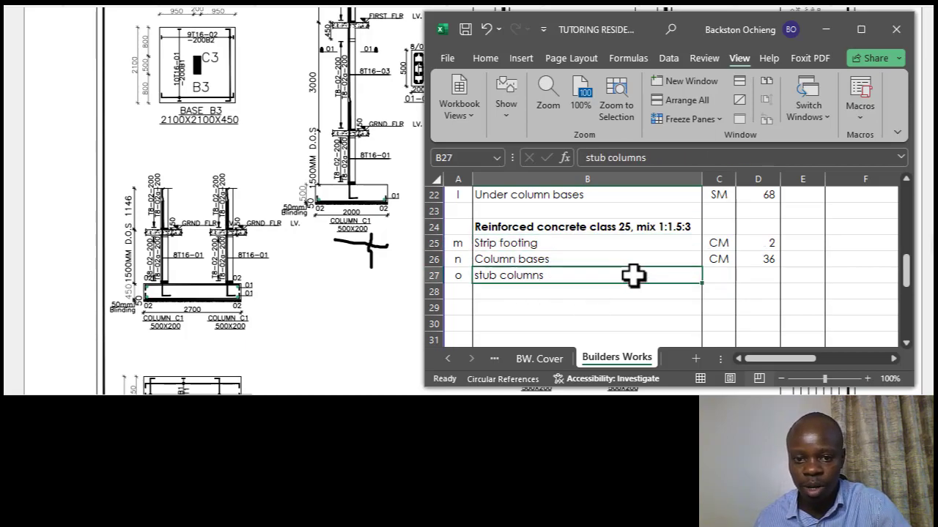
# Examine the unit and quantity cells of the stub columns row against the column bases row above it.
pyautogui.click(893, 359)
pyautogui.click(682, 272)
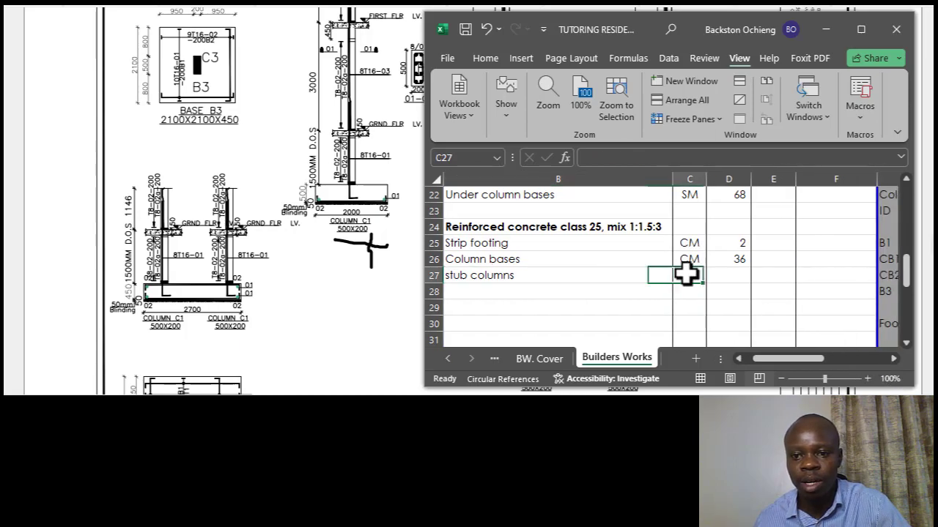
pyautogui.click(572, 259)
pyautogui.click(526, 274)
pyautogui.click(689, 275)
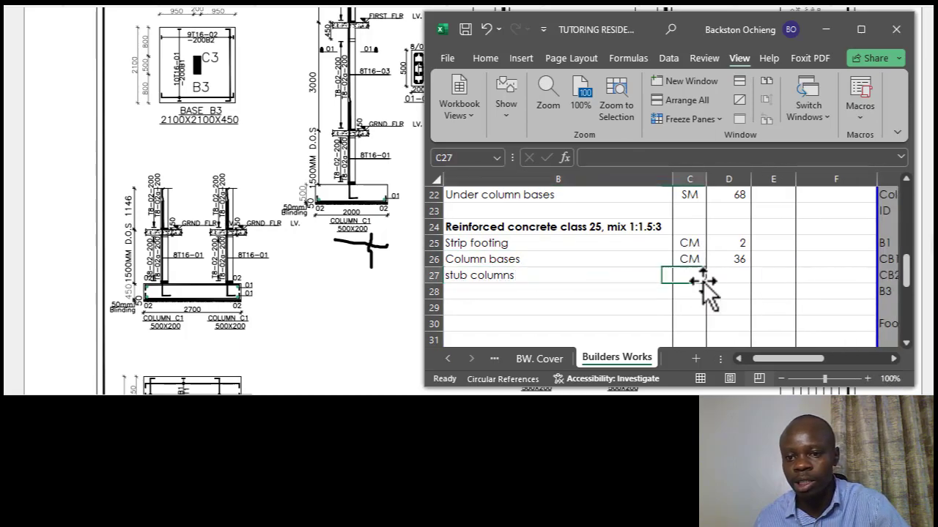
pyautogui.click(723, 275)
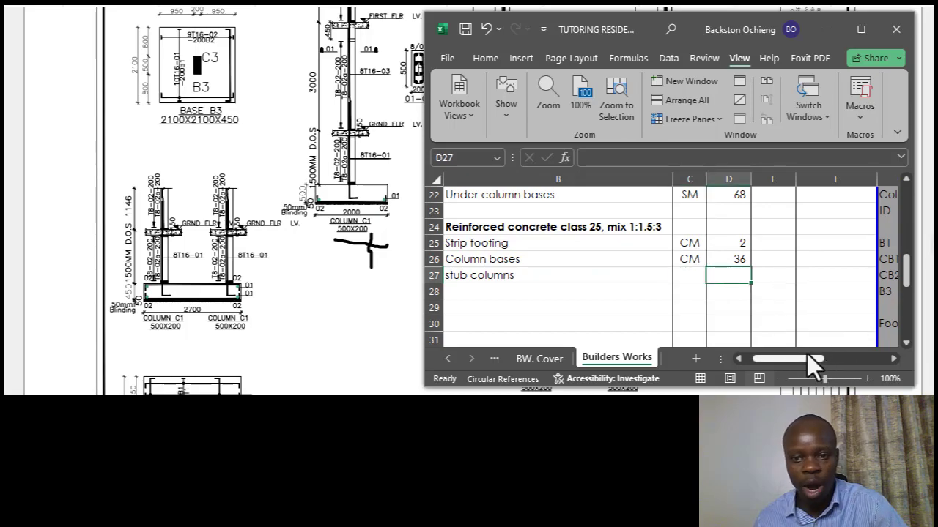
pyautogui.click(611, 273)
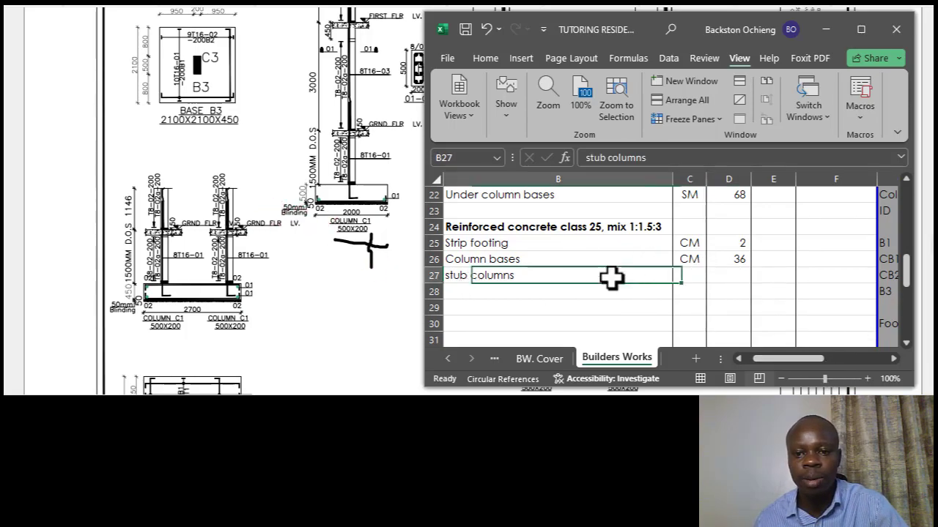
pyautogui.click(726, 274)
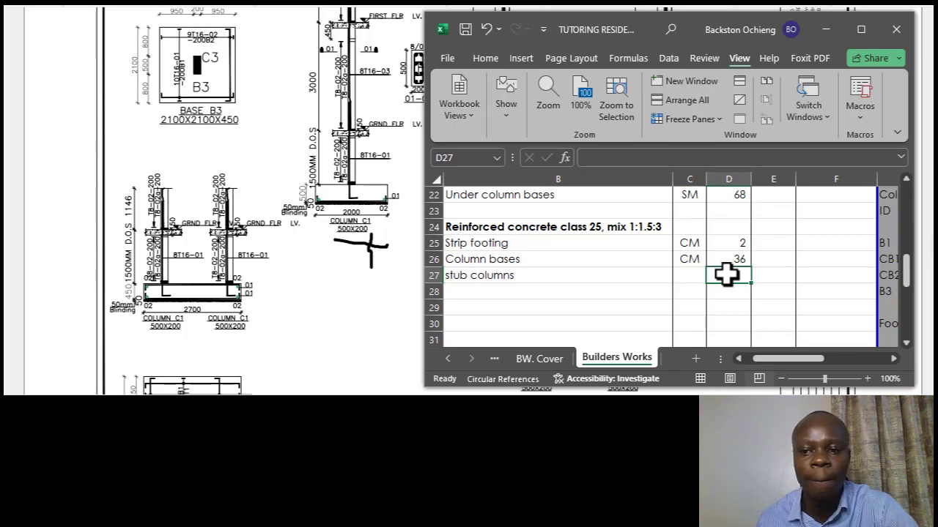
pyautogui.click(530, 275)
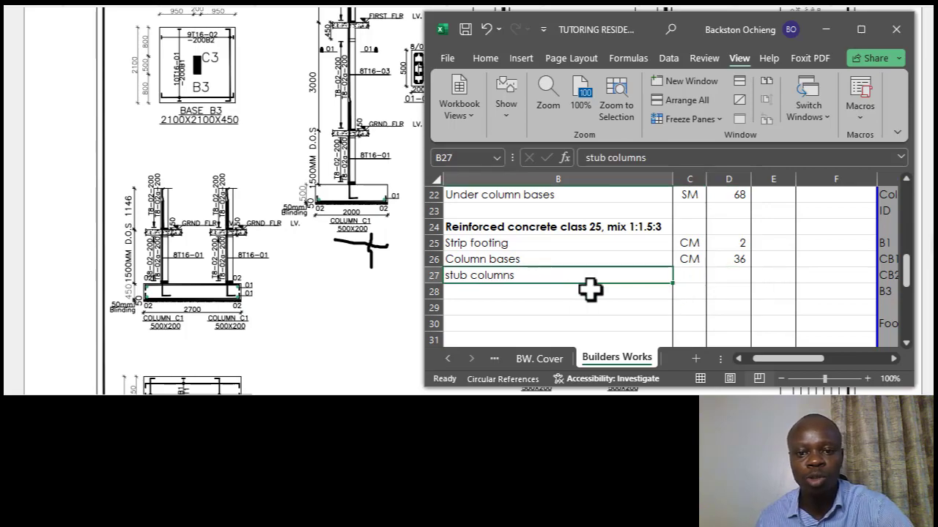
pyautogui.click(538, 254)
pyautogui.click(513, 273)
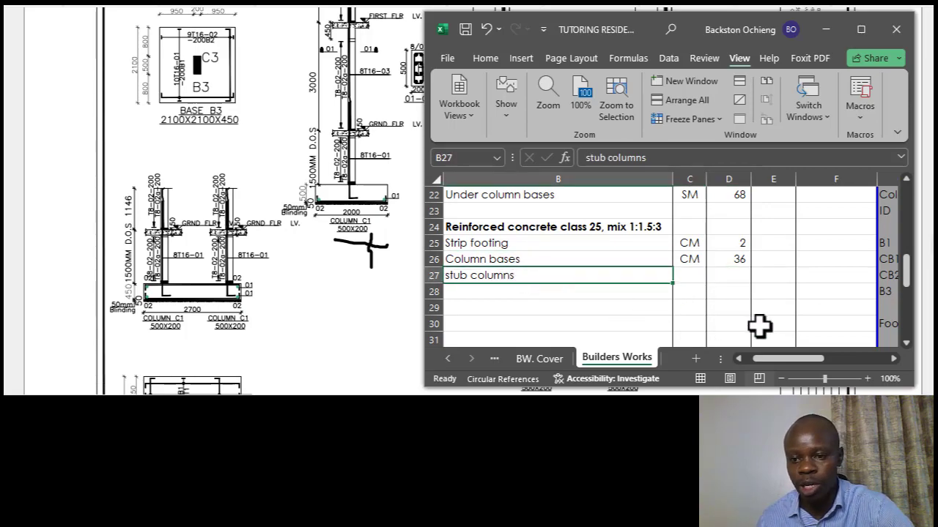
# Copy the Column Base Schedule (Conc. Bases) table, range M22:R30.
pyautogui.moveTo(770, 362); pyautogui.dragTo(780, 361)
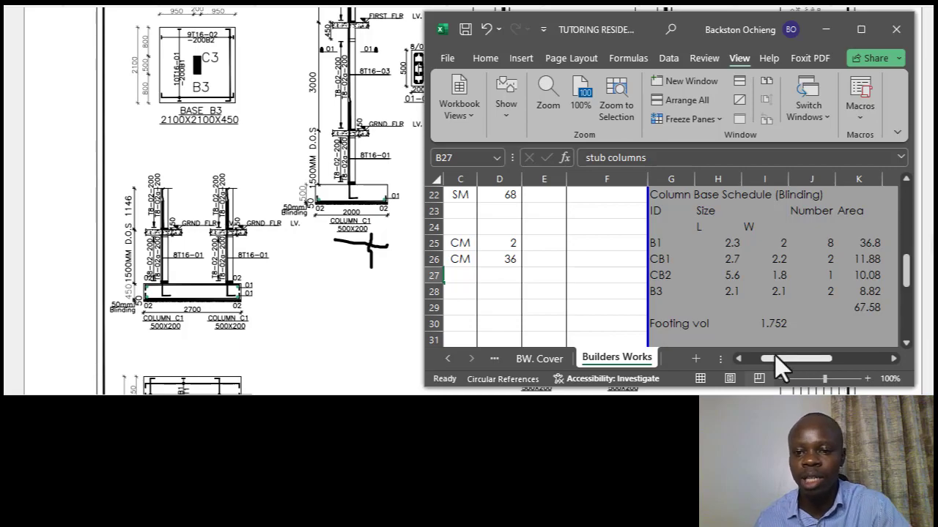
pyautogui.moveTo(786, 360); pyautogui.dragTo(844, 357)
pyautogui.click(894, 359)
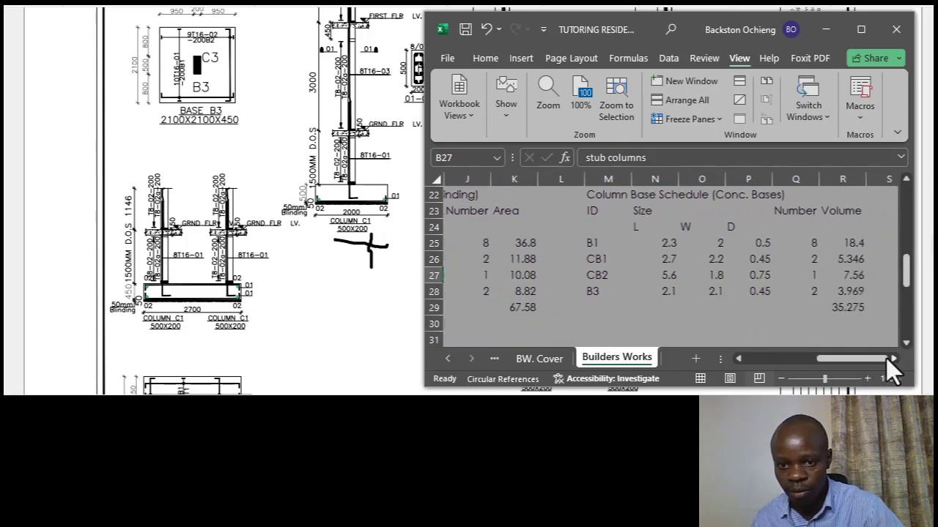
pyautogui.click(692, 274)
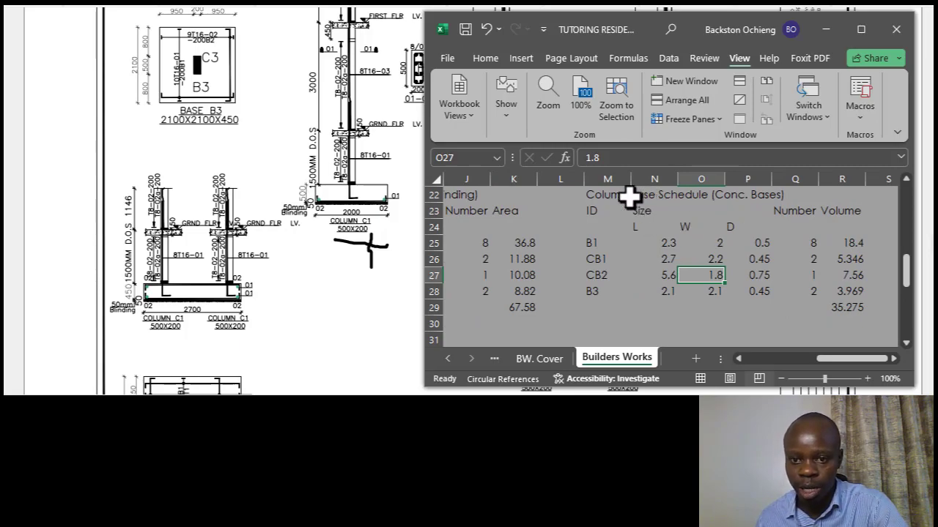
pyautogui.click(624, 194)
pyautogui.moveTo(623, 194); pyautogui.dragTo(858, 321)
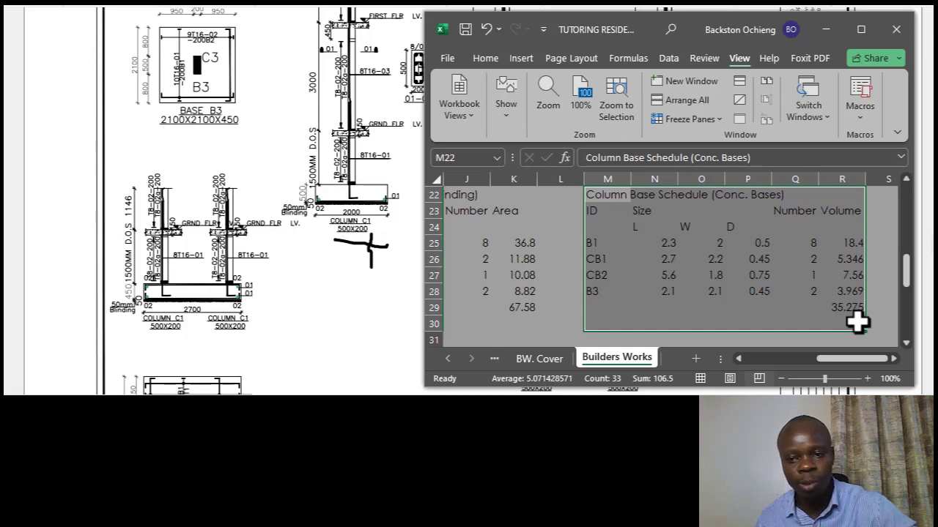
pyautogui.rightClick(707, 277)
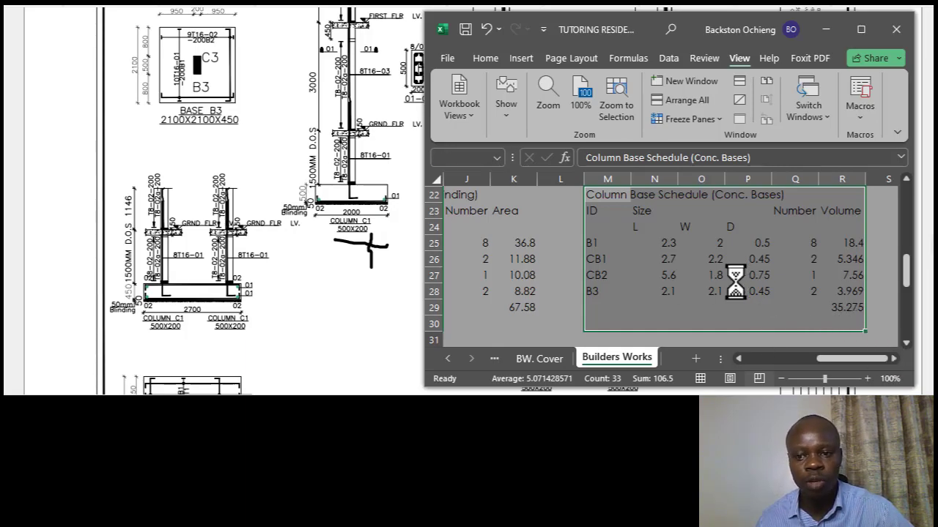
pyautogui.hotkey('ctrl', 'c')
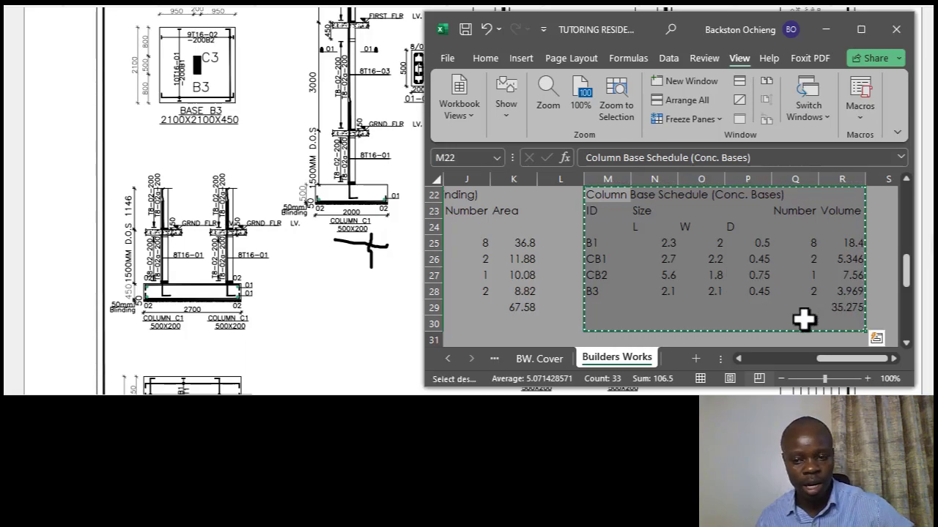
# Paste the copied column base schedule at cell T22, beside the original table.
pyautogui.click(892, 358)
pyautogui.click(892, 359)
pyautogui.click(892, 358)
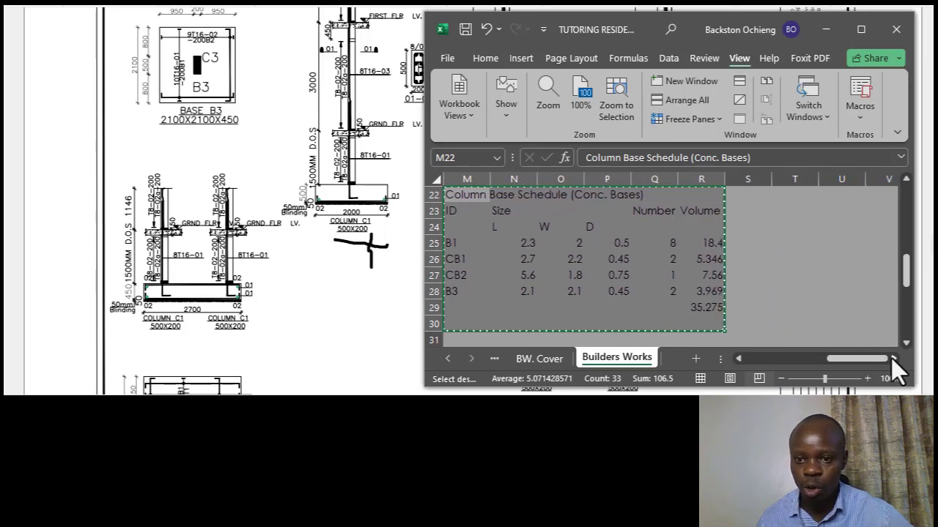
pyautogui.click(892, 358)
pyautogui.click(732, 198)
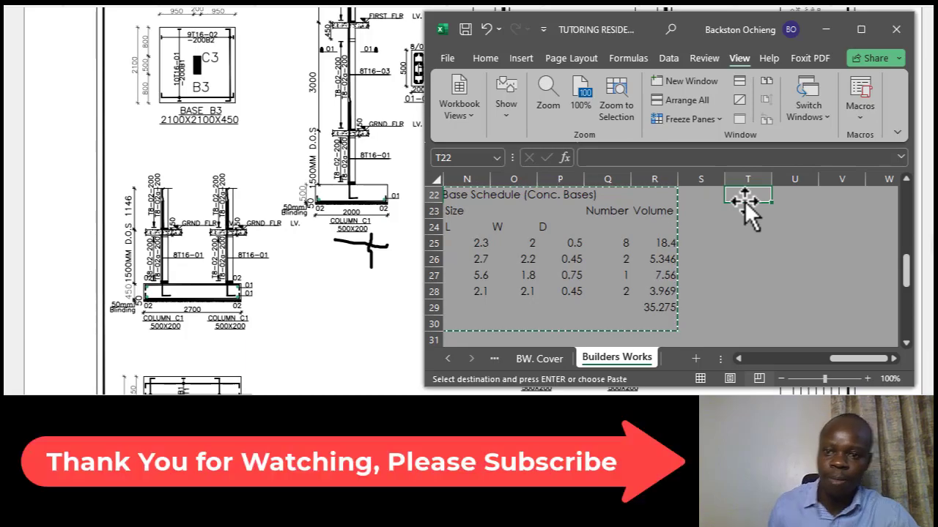
pyautogui.hotkey('ctrl', 'v')
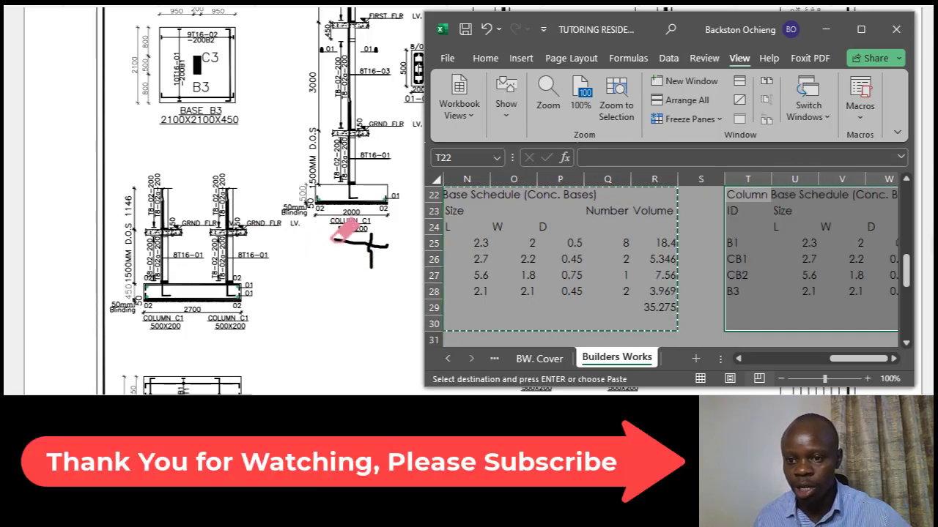
pyautogui.click(893, 358)
pyautogui.click(893, 358)
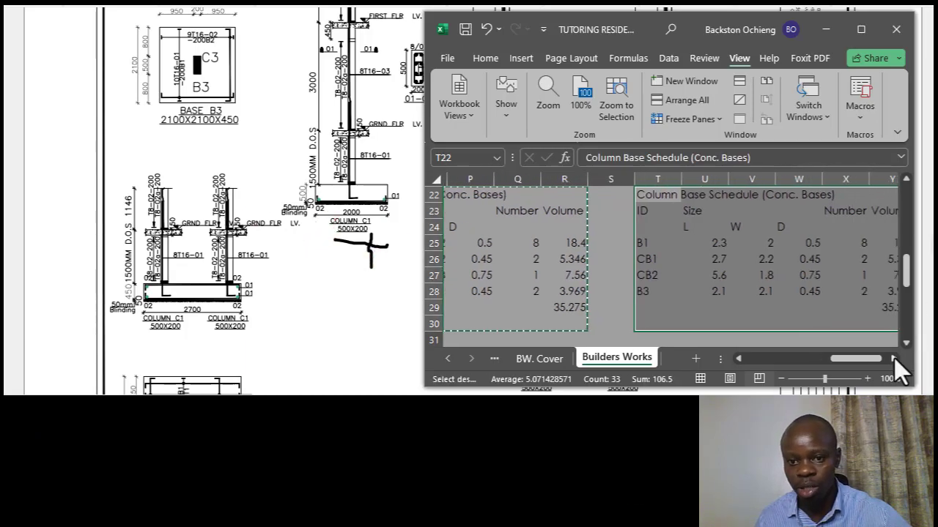
pyautogui.click(892, 358)
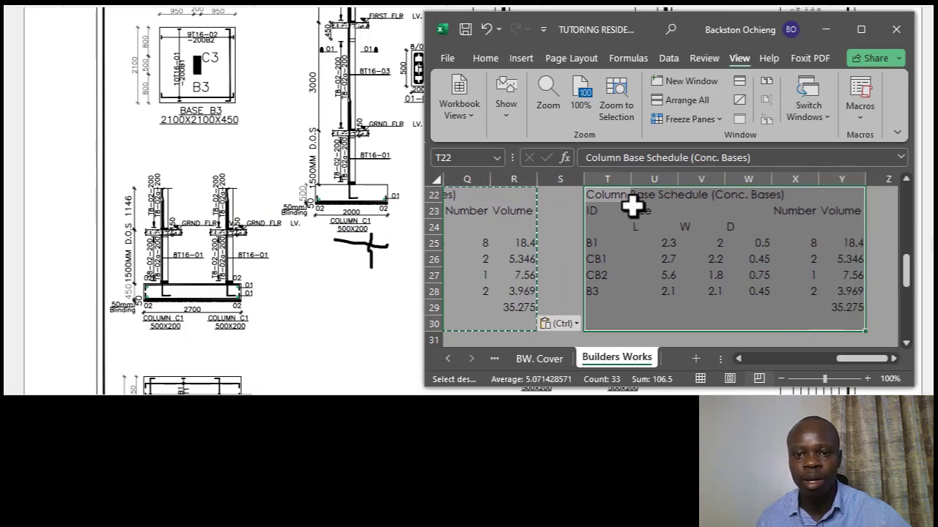
# Retitle the pasted table in T22 as "Column Schedule".
pyautogui.click(613, 195)
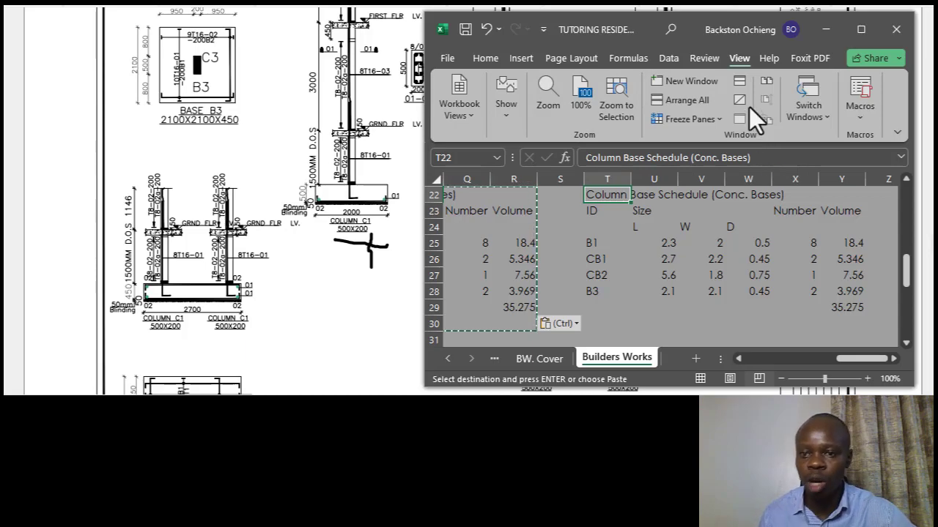
pyautogui.click(759, 158)
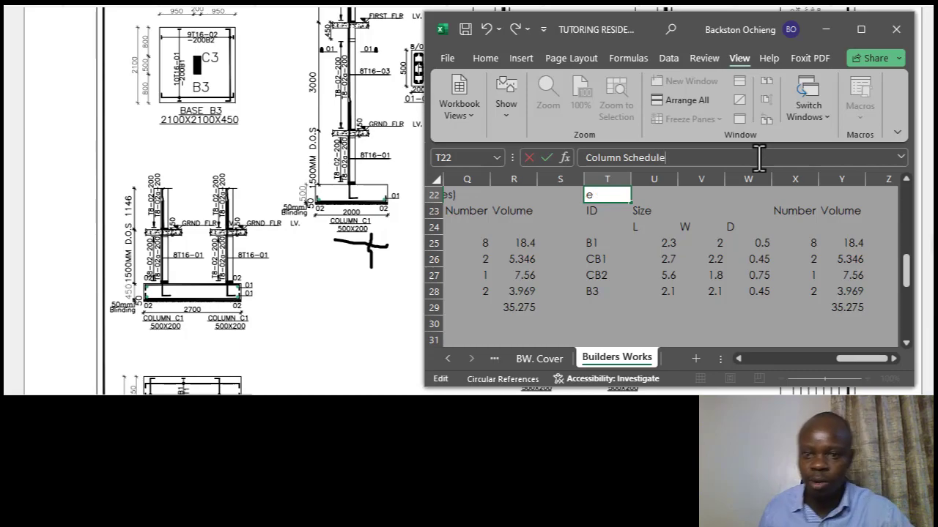
pyautogui.click(715, 242)
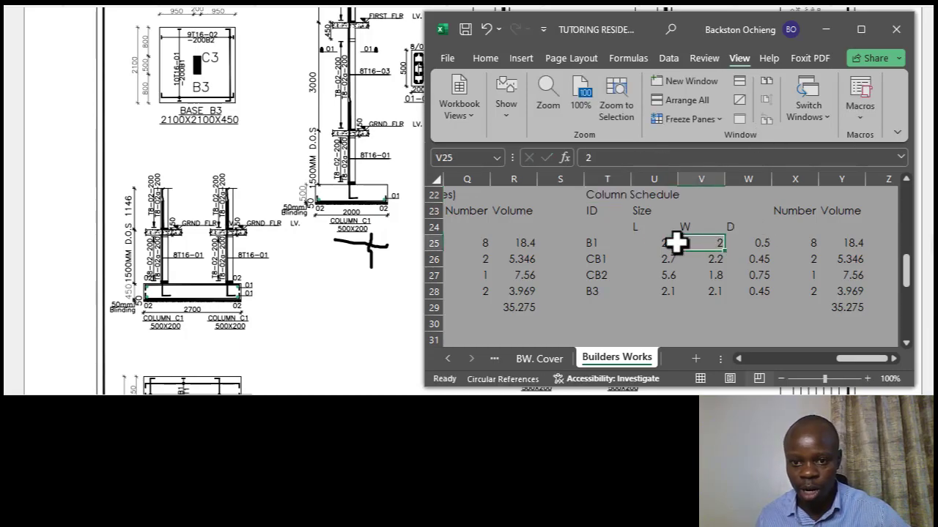
# Examine the column details and the foundation layout drawing against the ID and size columns of the Column Schedule.
pyautogui.click(605, 212)
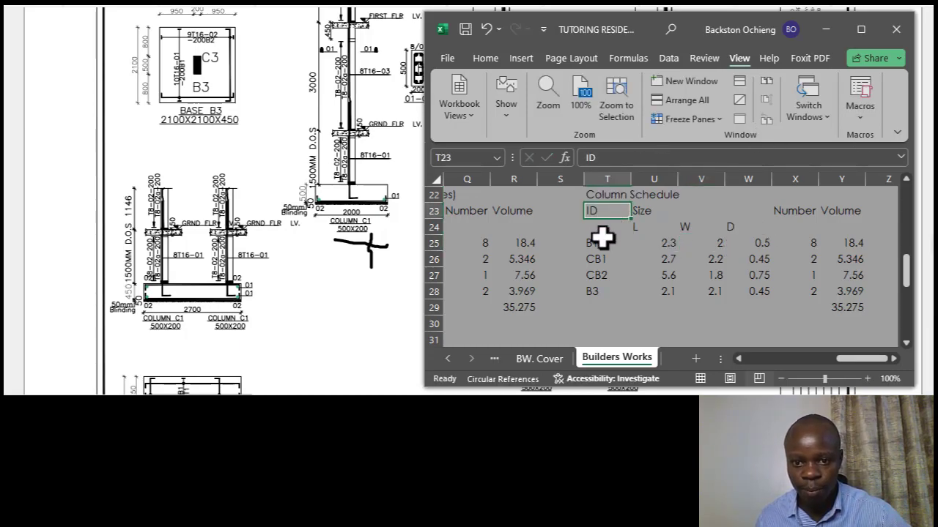
pyautogui.click(612, 242)
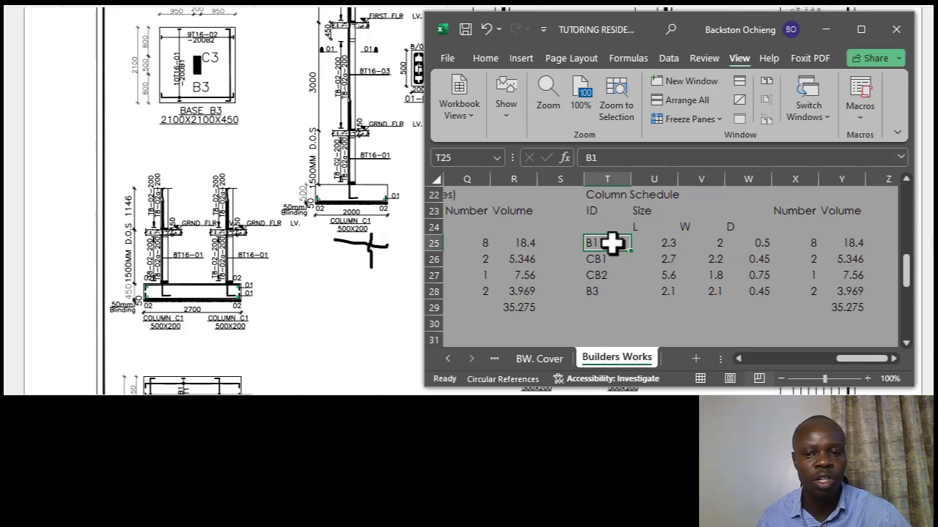
pyautogui.click(611, 263)
pyautogui.click(619, 274)
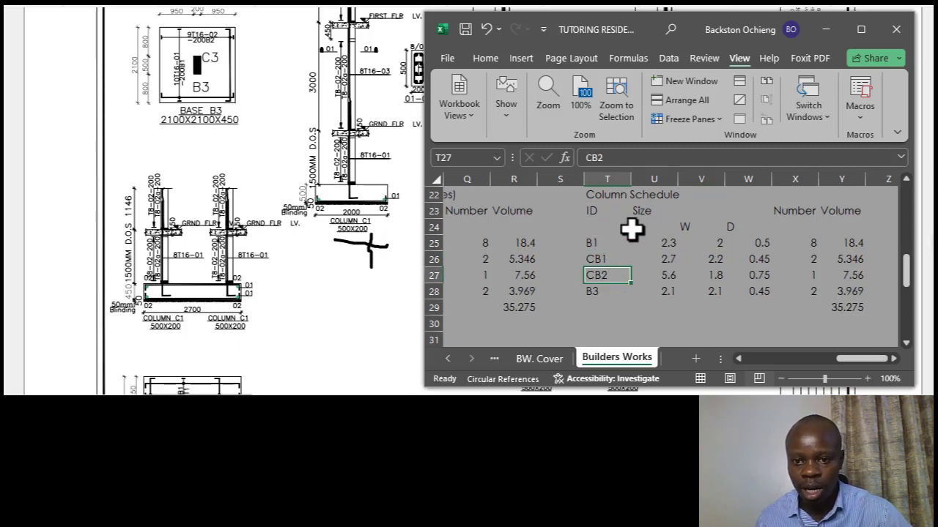
pyautogui.click(634, 212)
pyautogui.scroll(-10, 179, 229)
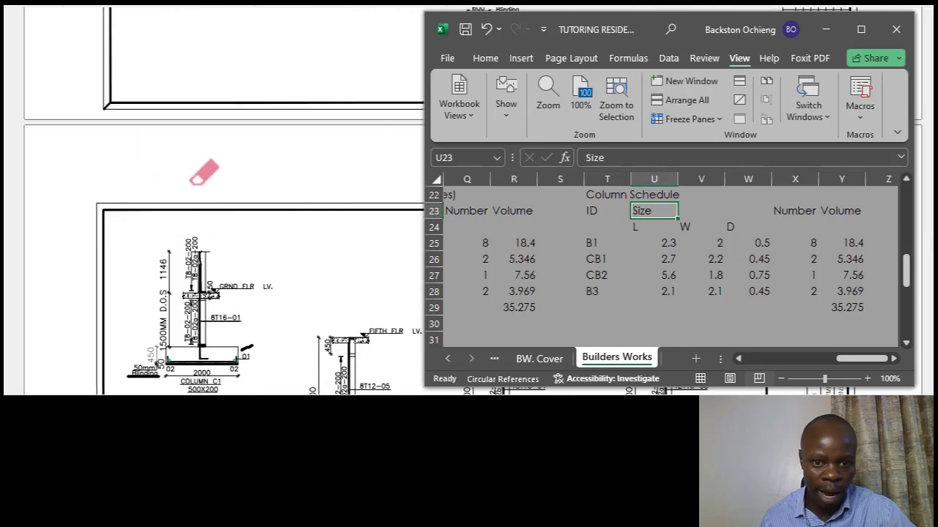
pyautogui.scroll(4, 218, 190)
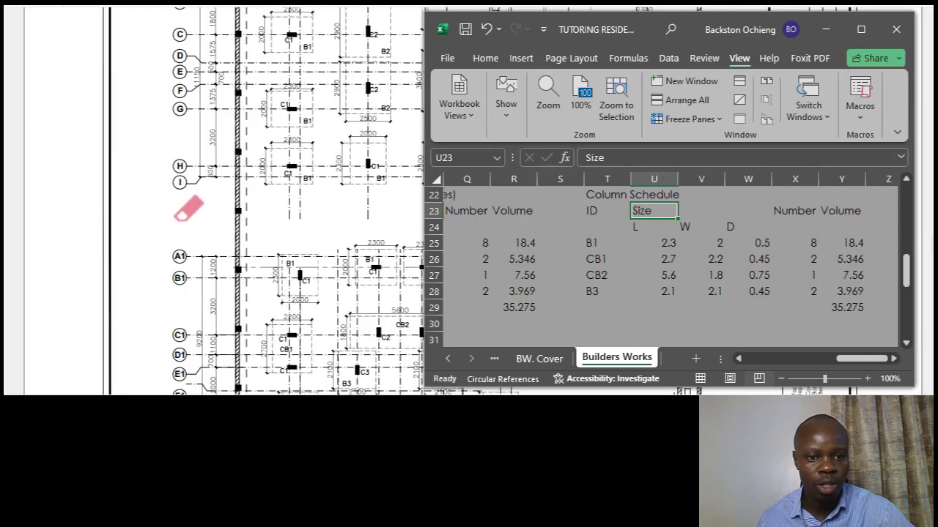
pyautogui.scroll(-3, 151, 237)
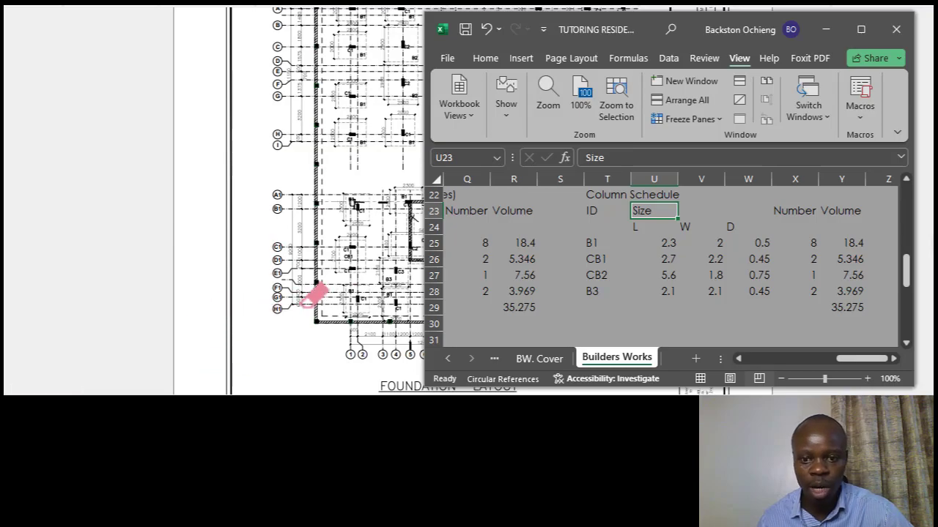
pyautogui.scroll(-2, 207, 220)
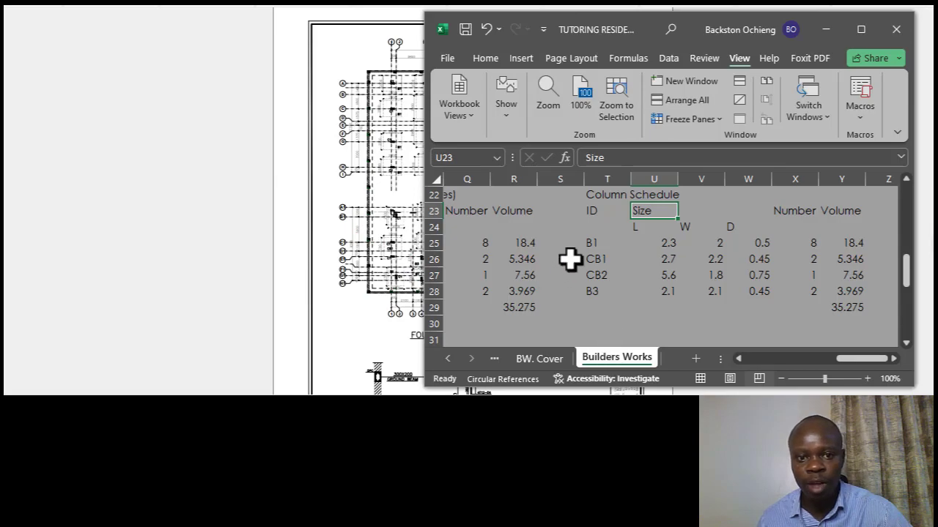
pyautogui.click(659, 258)
pyautogui.click(648, 214)
pyautogui.click(642, 231)
pyautogui.click(661, 210)
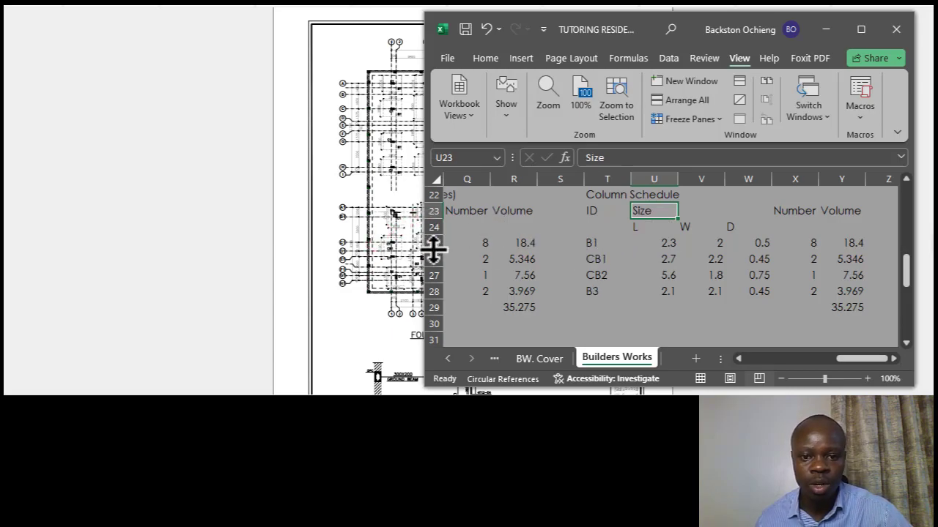
pyautogui.scroll(4, 391, 223)
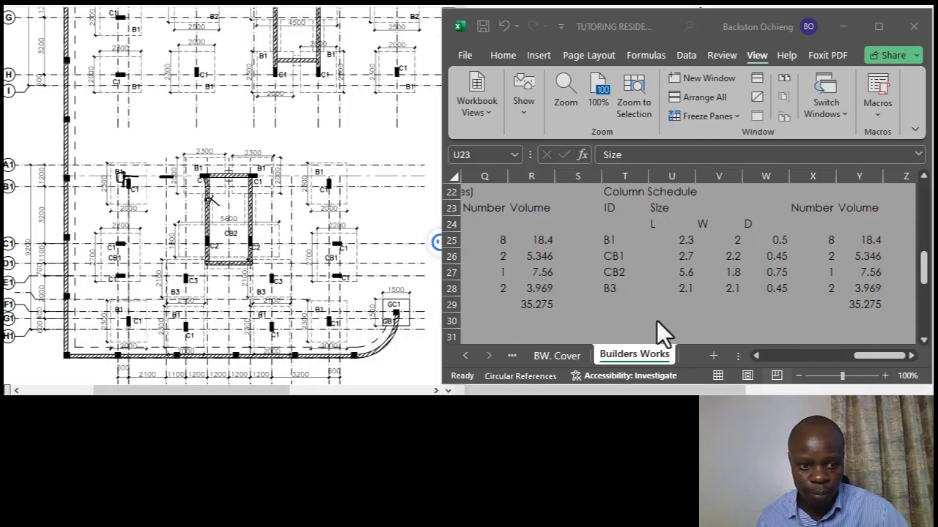
pyautogui.click(721, 293)
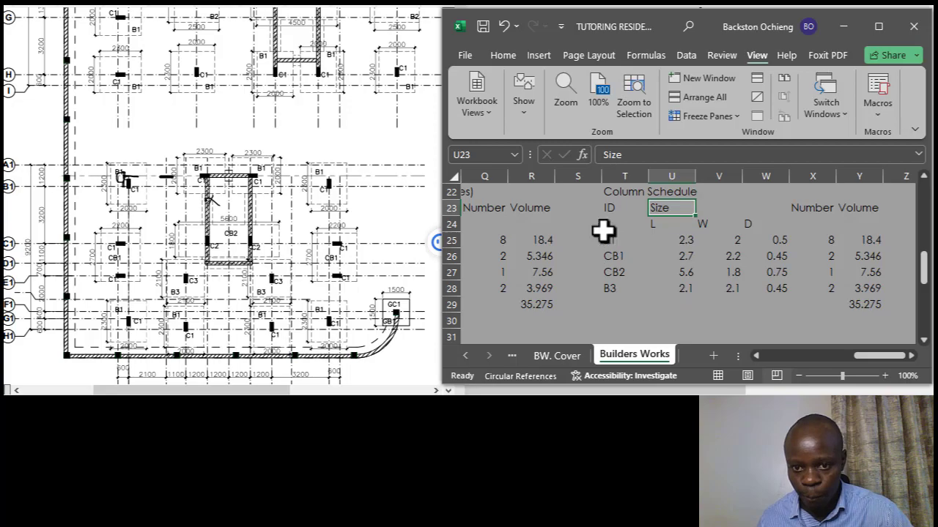
pyautogui.click(690, 254)
pyautogui.click(704, 212)
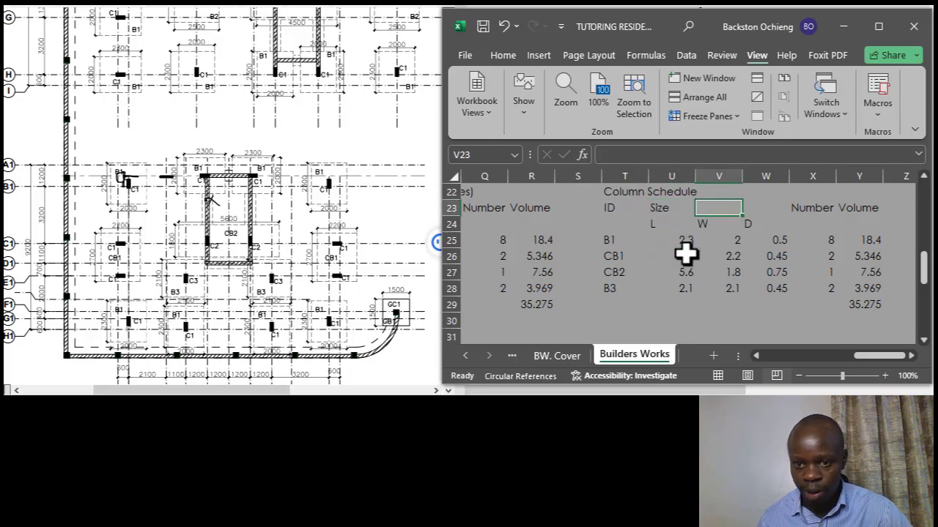
pyautogui.click(660, 210)
pyautogui.click(682, 239)
pyautogui.click(703, 269)
pyautogui.click(663, 227)
pyautogui.click(691, 238)
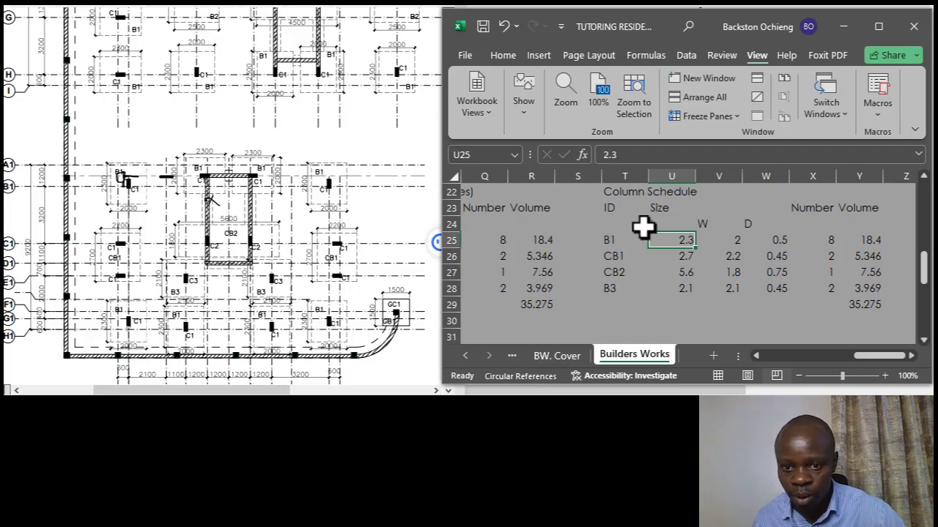
# Replace the first three IDs of the Column Schedule, T25 to T27, with C1, C2 and C3.
pyautogui.click(609, 238)
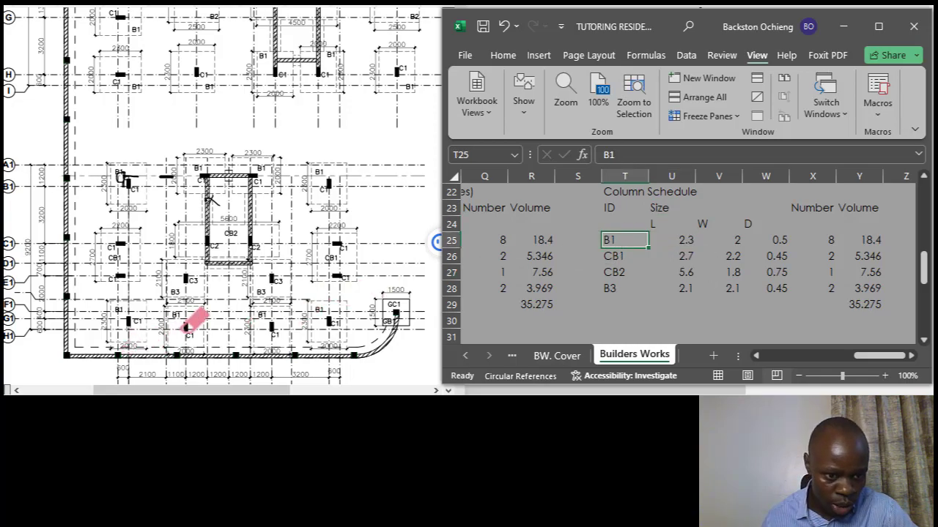
pyautogui.scroll(-1, 194, 320)
pyautogui.click(660, 287)
pyautogui.click(611, 238)
pyautogui.write('C1')
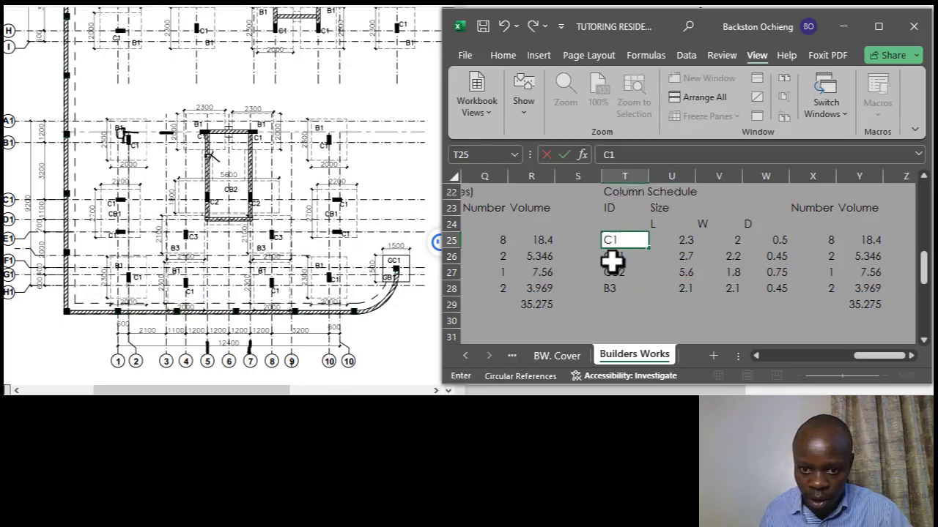
pyautogui.click(609, 260)
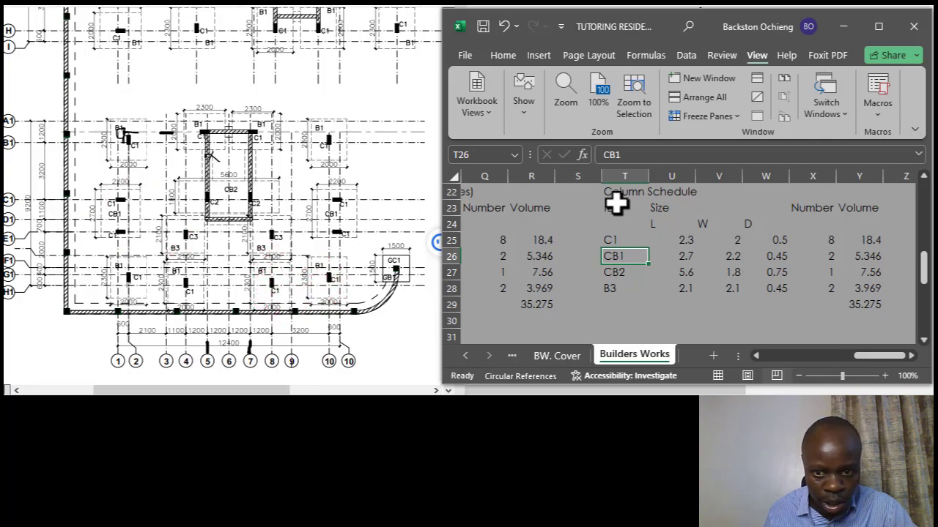
pyautogui.write('C2')
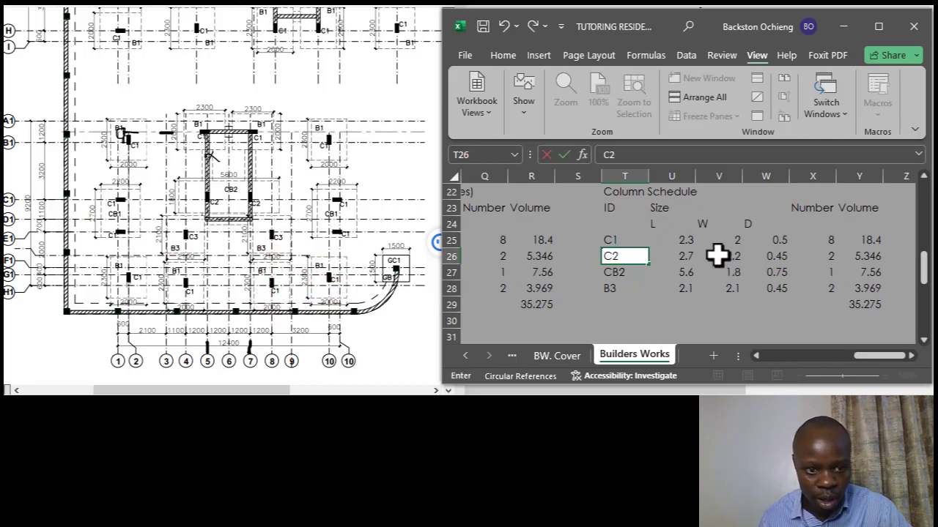
pyautogui.press('Return')
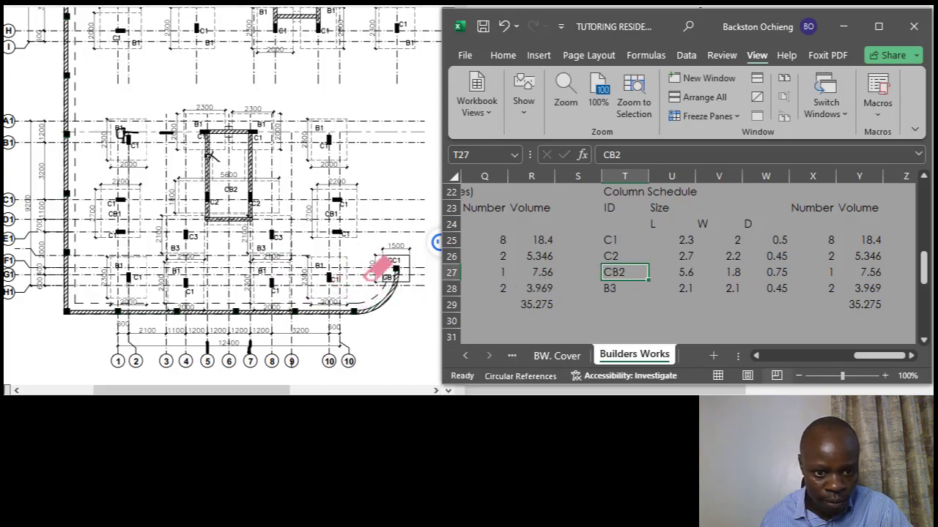
pyautogui.write('C3')
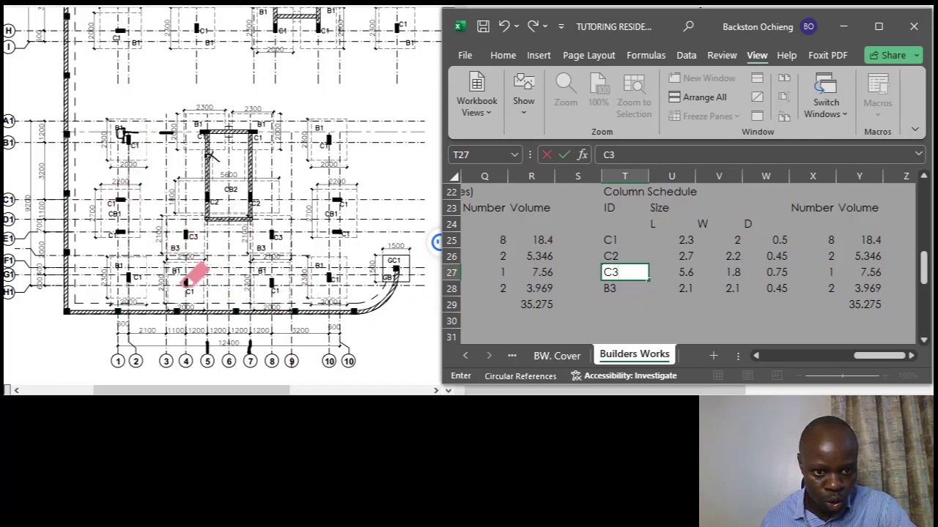
# Clear the ID, L, W, D and number cells of the B3 row, row 28, in the Column Schedule.
pyautogui.click(651, 292)
pyautogui.moveTo(610, 292); pyautogui.dragTo(767, 293)
pyautogui.click(621, 291)
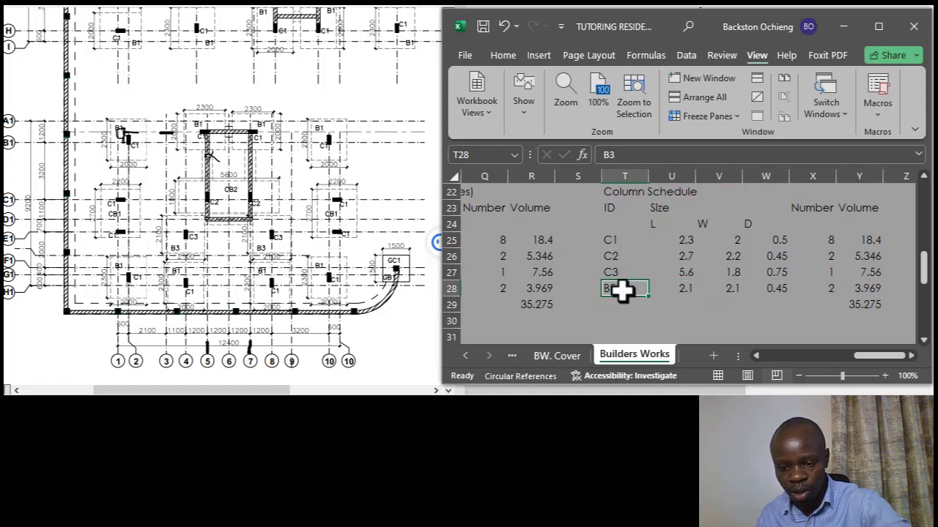
pyautogui.press('BackSpace')
pyautogui.click(686, 293)
pyautogui.press('BackSpace')
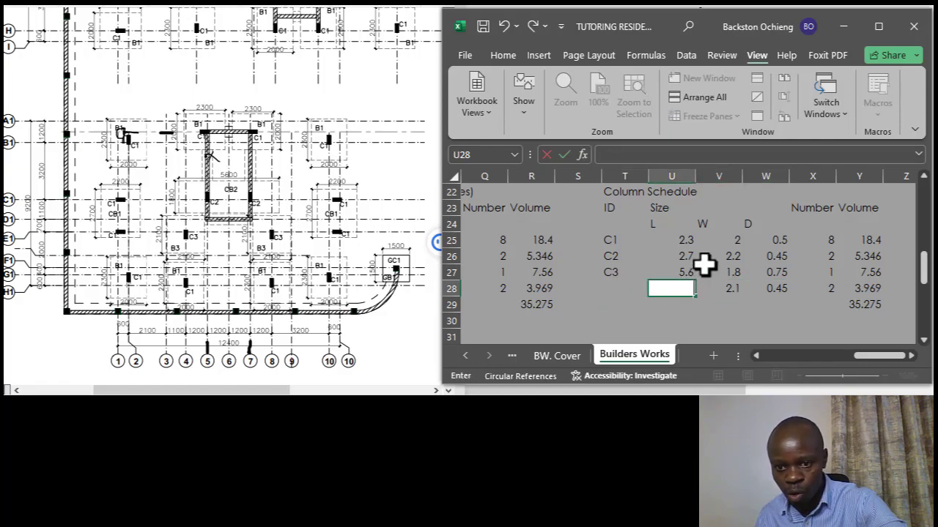
pyautogui.click(724, 289)
pyautogui.press('BackSpace')
pyautogui.click(769, 290)
pyautogui.press('BackSpace')
pyautogui.click(812, 289)
pyautogui.press('BackSpace')
pyautogui.click(733, 306)
pyautogui.click(675, 240)
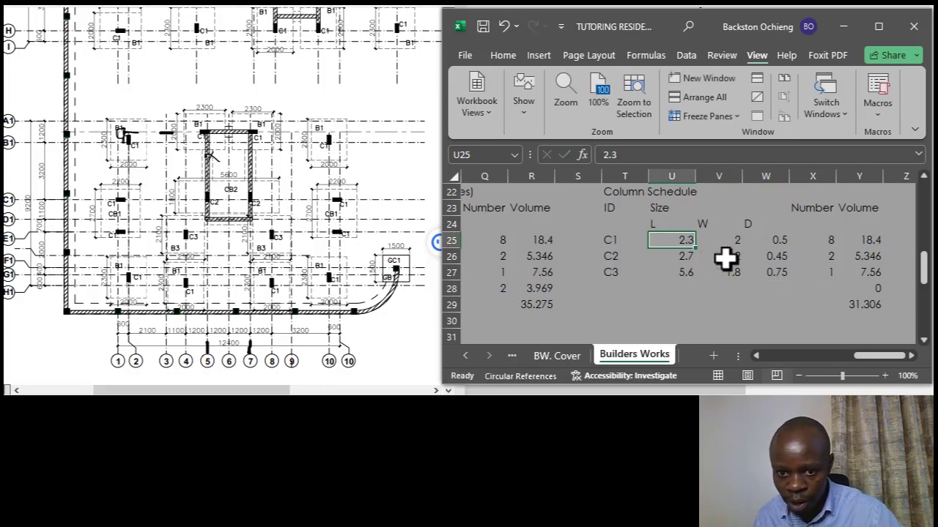
pyautogui.click(825, 240)
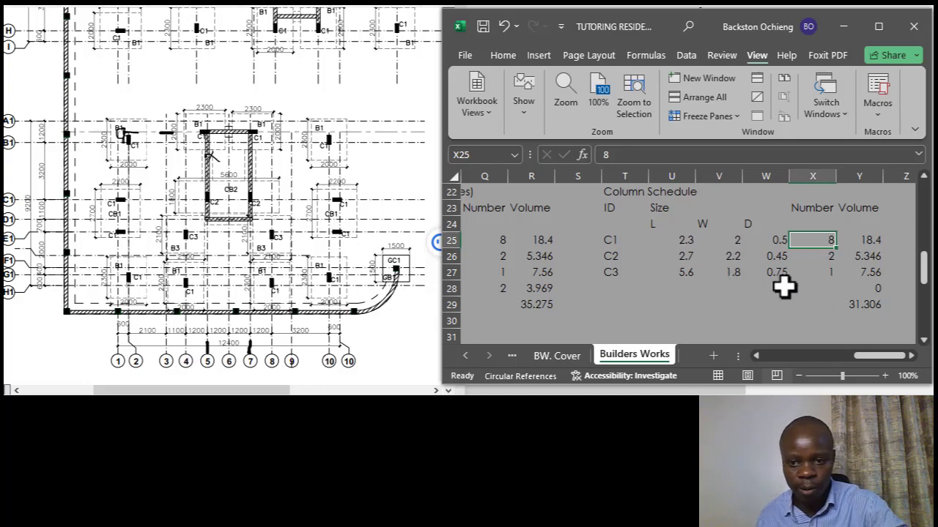
pyautogui.click(813, 304)
pyautogui.click(813, 241)
pyautogui.click(821, 272)
pyautogui.click(829, 239)
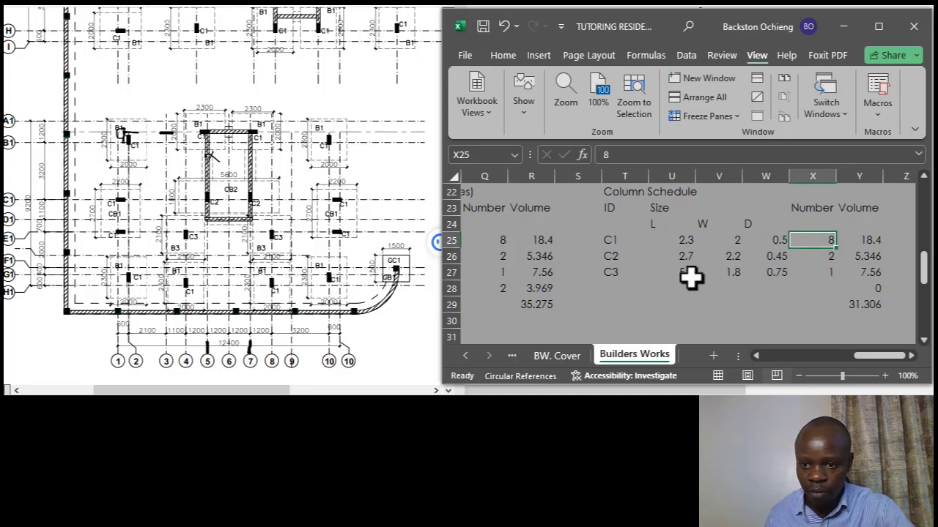
pyautogui.click(823, 273)
pyautogui.click(825, 242)
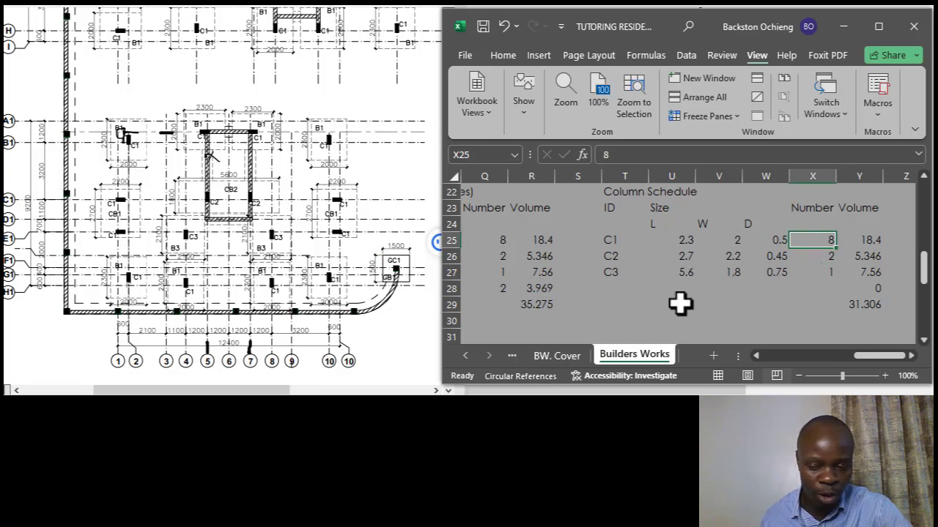
pyautogui.click(762, 304)
pyautogui.click(824, 243)
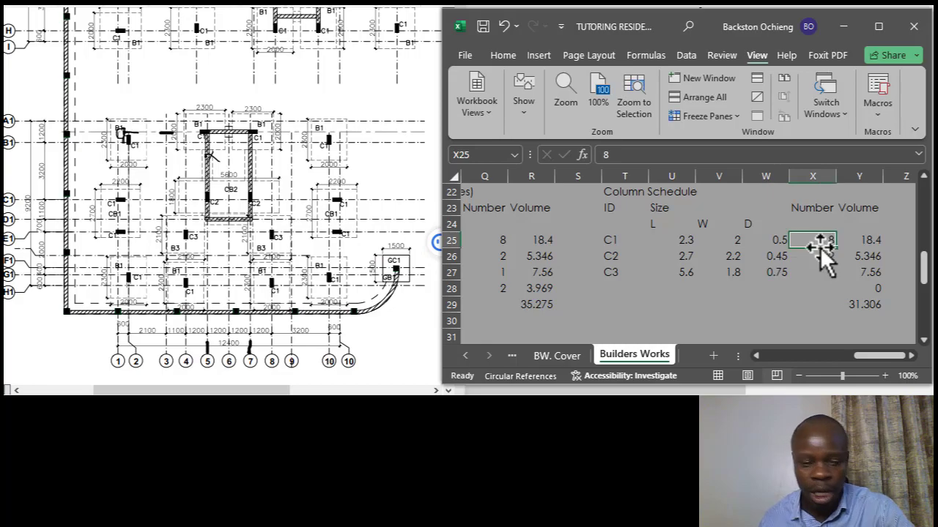
pyautogui.click(815, 290)
pyautogui.click(817, 242)
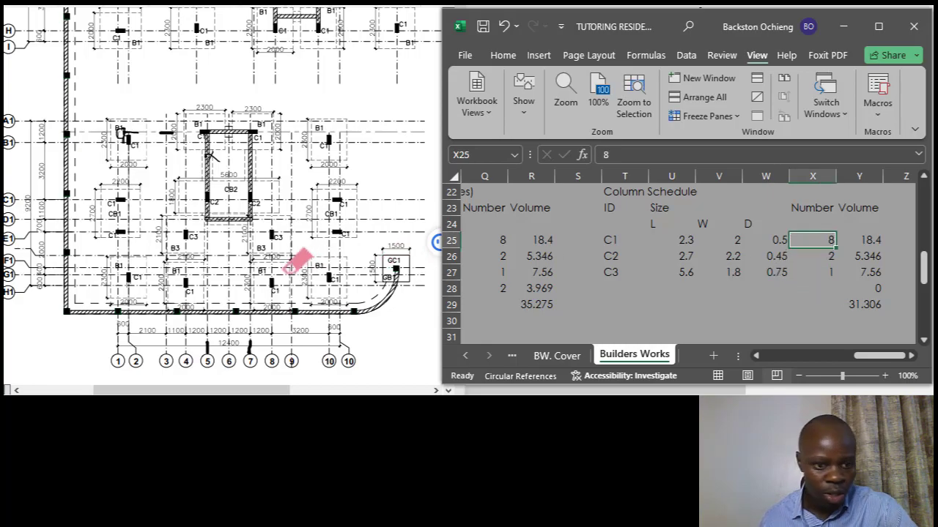
# Examine the columns on the foundation layout and locate the section size in the column details beneath it.
pyautogui.scroll(3, 92, 291)
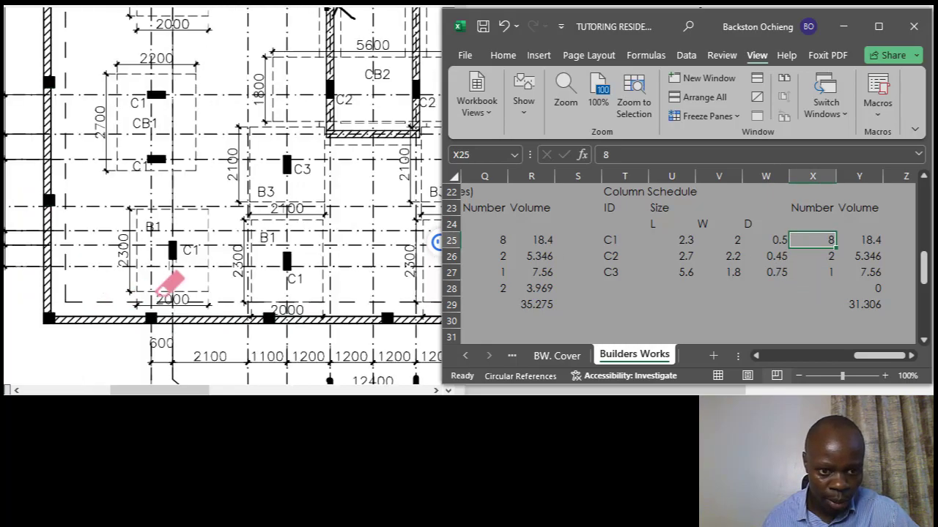
pyautogui.scroll(-3, 101, 274)
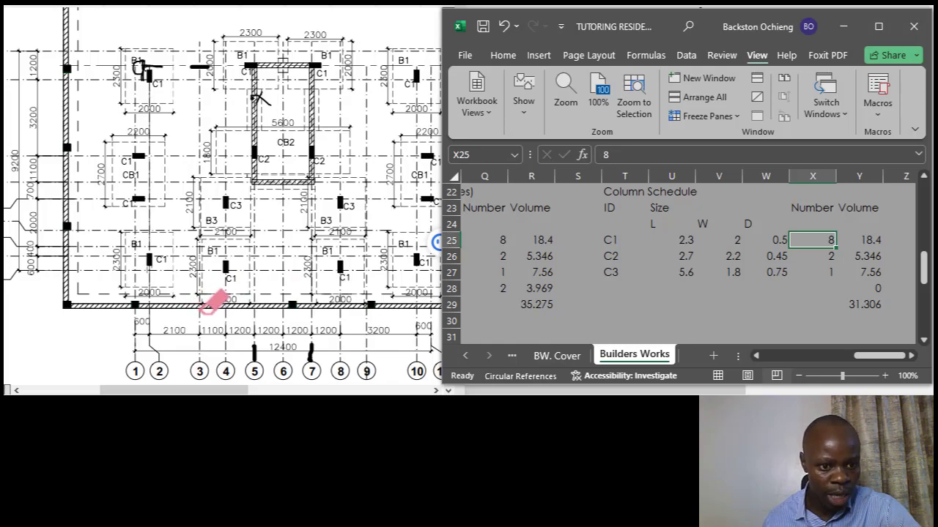
pyautogui.click(707, 292)
pyautogui.click(691, 241)
pyautogui.click(723, 246)
pyautogui.click(670, 246)
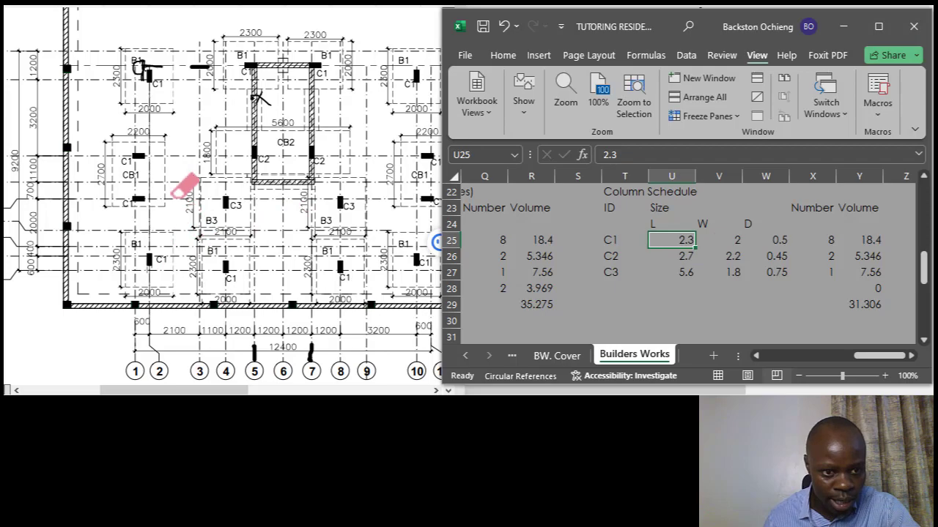
pyautogui.click(687, 284)
pyautogui.click(682, 245)
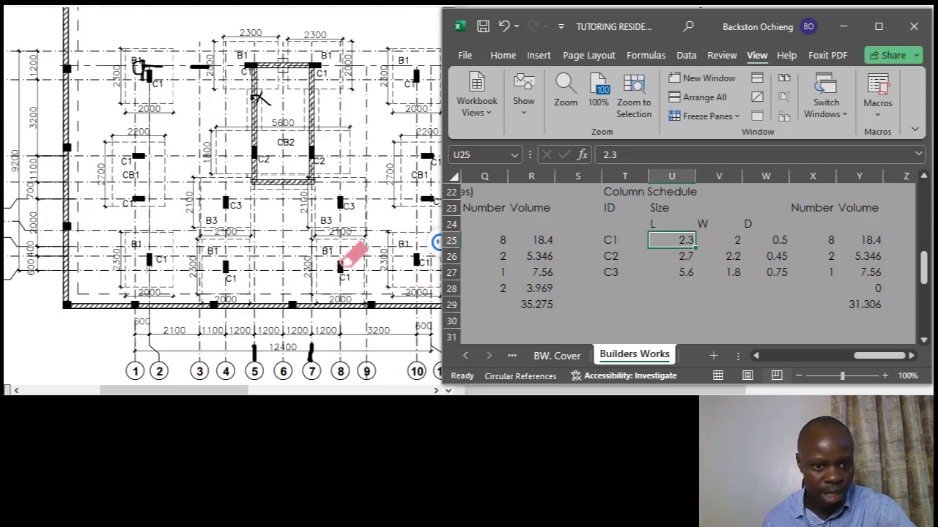
pyautogui.scroll(-3, 354, 279)
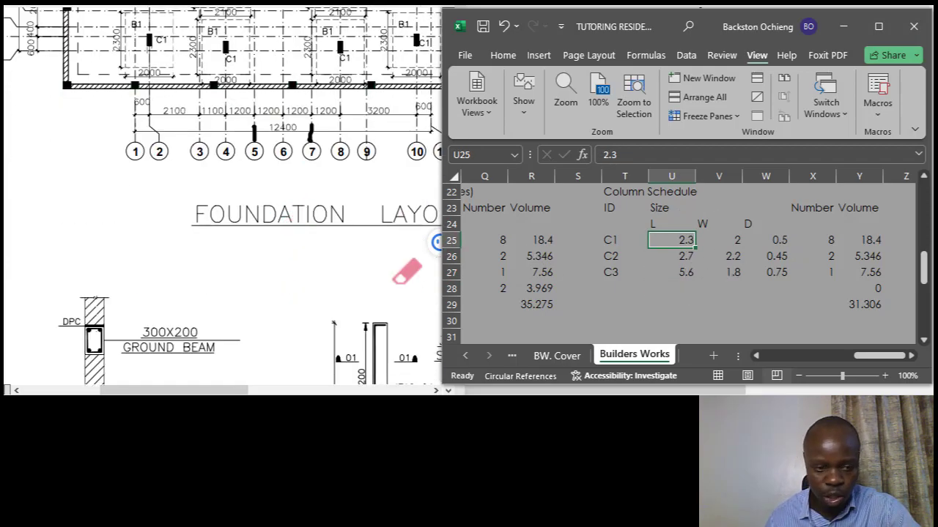
pyautogui.scroll(-6, 230, 198)
pyautogui.scroll(-10, 279, 197)
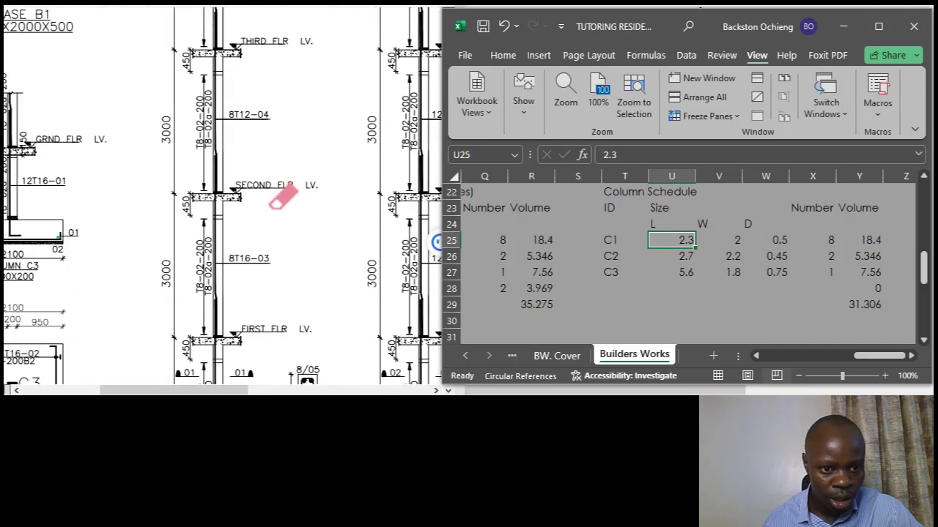
pyautogui.click(200, 390)
pyautogui.moveTo(201, 392); pyautogui.dragTo(135, 392)
pyautogui.scroll(-2, 203, 289)
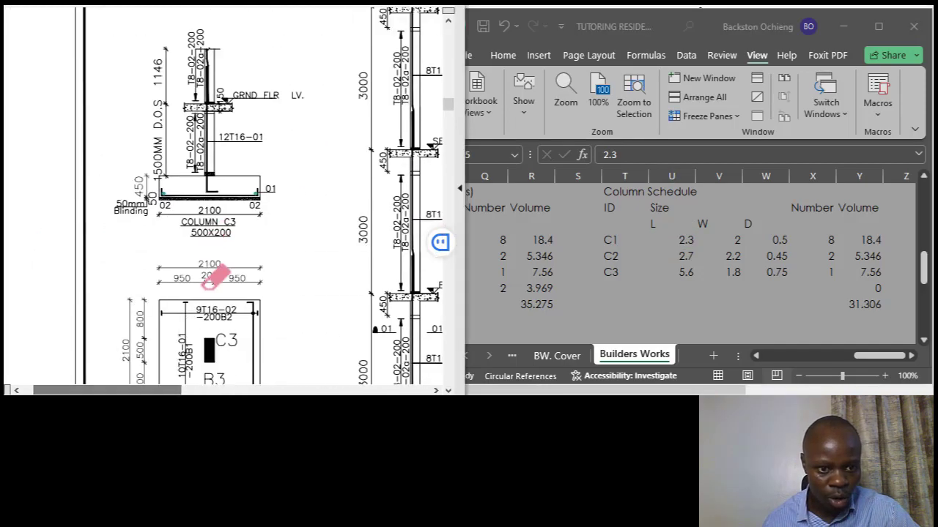
pyautogui.scroll(1, 252, 245)
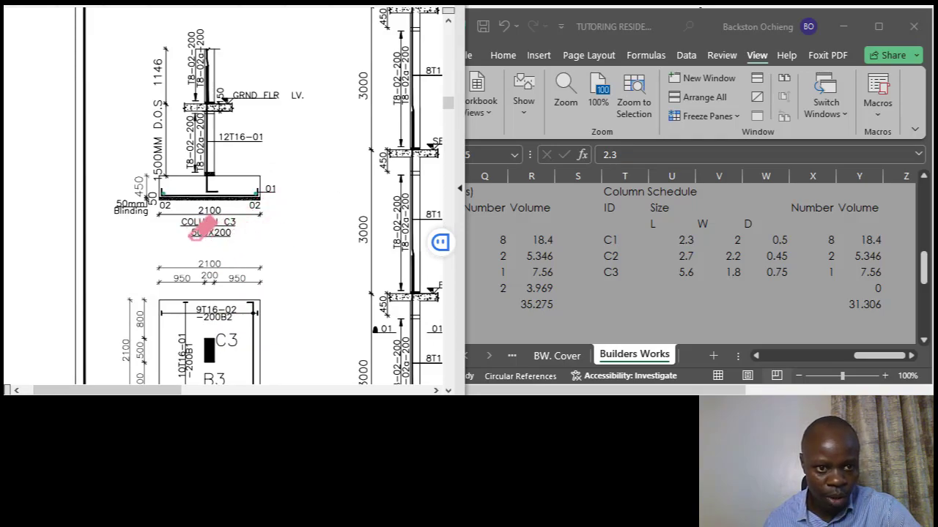
# Set the C1 row of the Column Schedule to 0.5 for L in U25 and 0.2 for W in V25.
pyautogui.click(684, 241)
pyautogui.click(716, 268)
pyautogui.click(687, 245)
pyautogui.write('0')
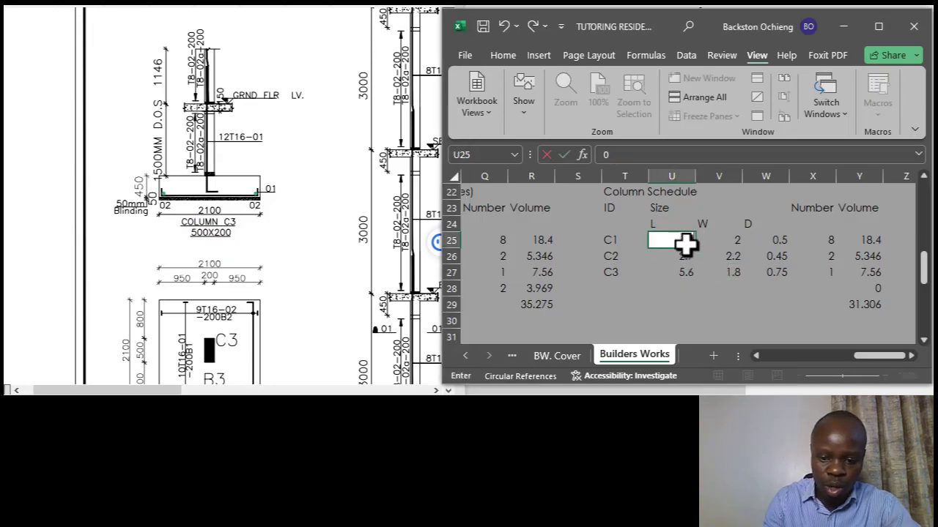
pyautogui.click(673, 301)
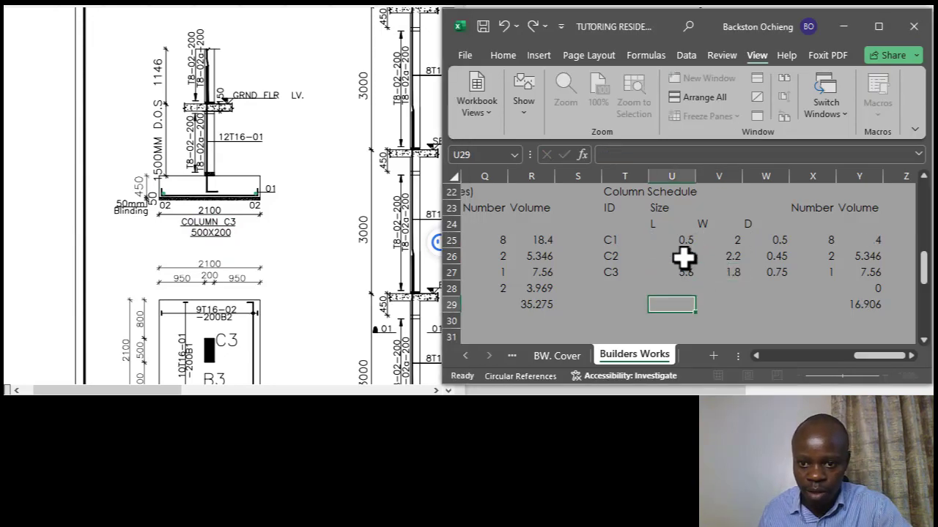
pyautogui.click(683, 242)
pyautogui.click(726, 242)
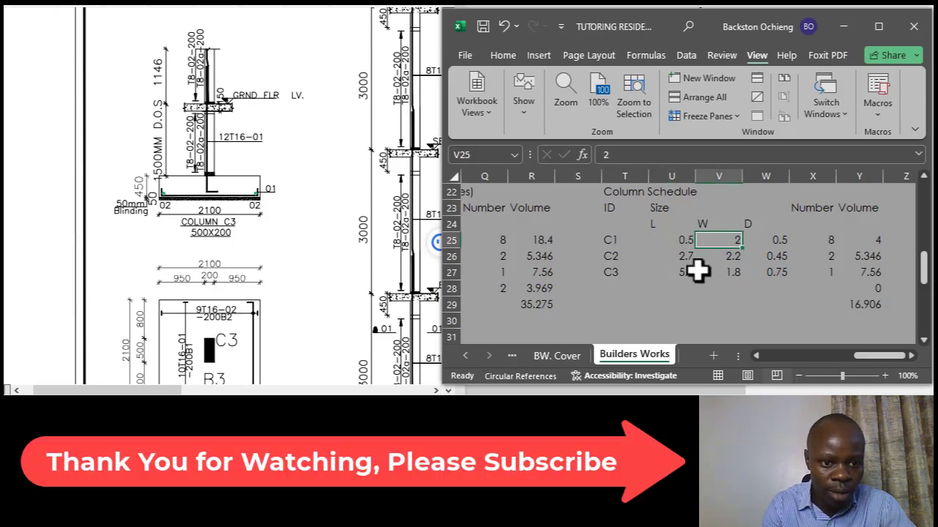
pyautogui.write('0')
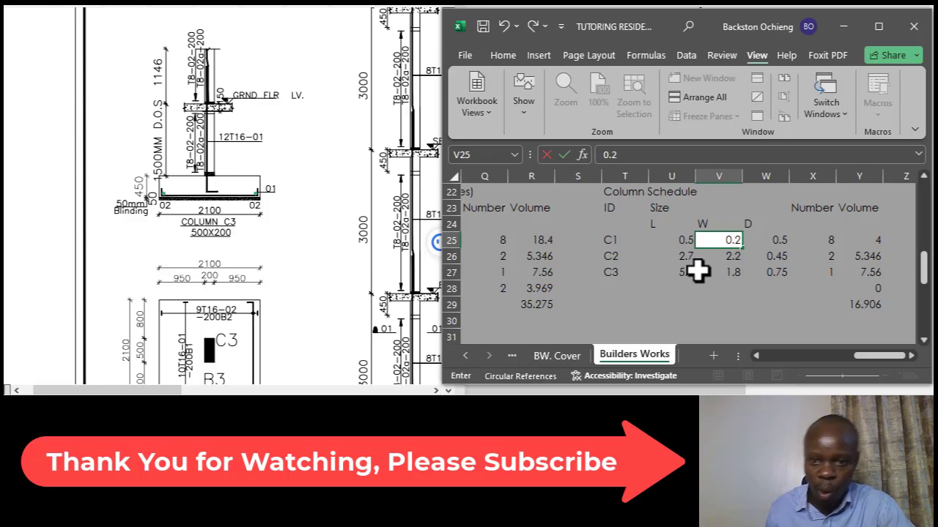
pyautogui.write('.2')
# Check the column details above base CB1, and set the C2 row of the Column Schedule to L 0.5 and W 0.2.
pyautogui.click(675, 253)
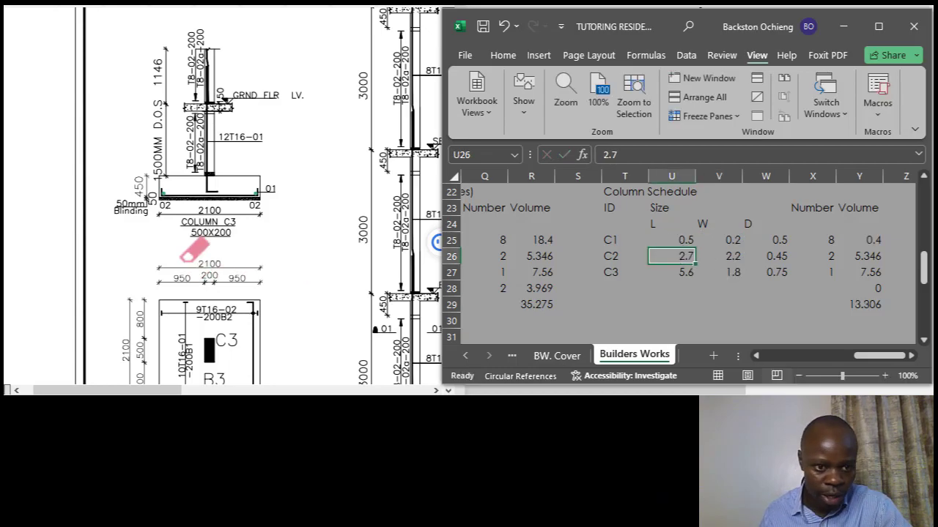
pyautogui.scroll(-3, 185, 257)
pyautogui.scroll(-2, 244, 253)
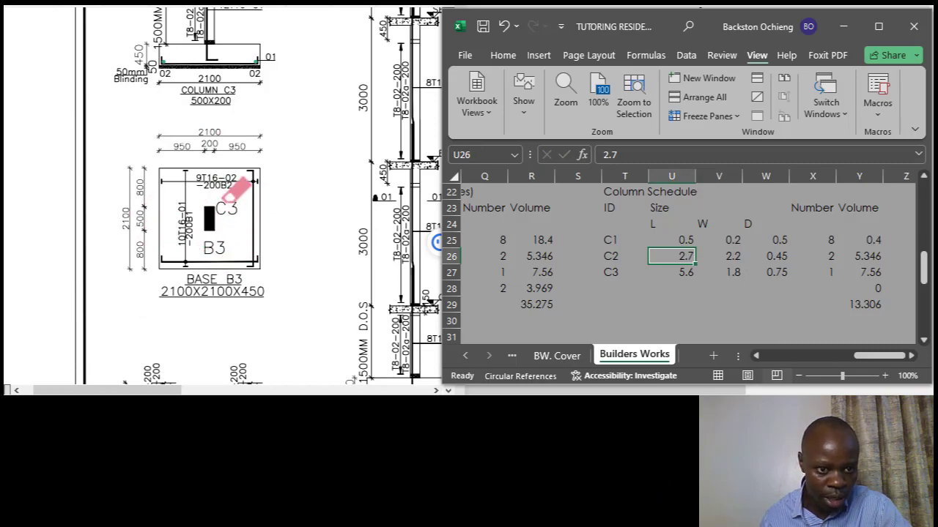
pyautogui.scroll(-7, 227, 194)
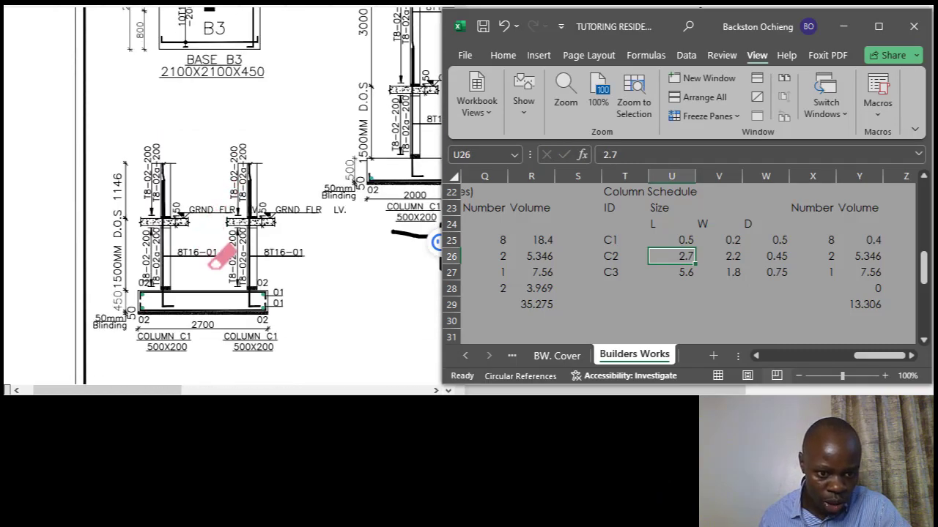
pyautogui.scroll(-2, 186, 331)
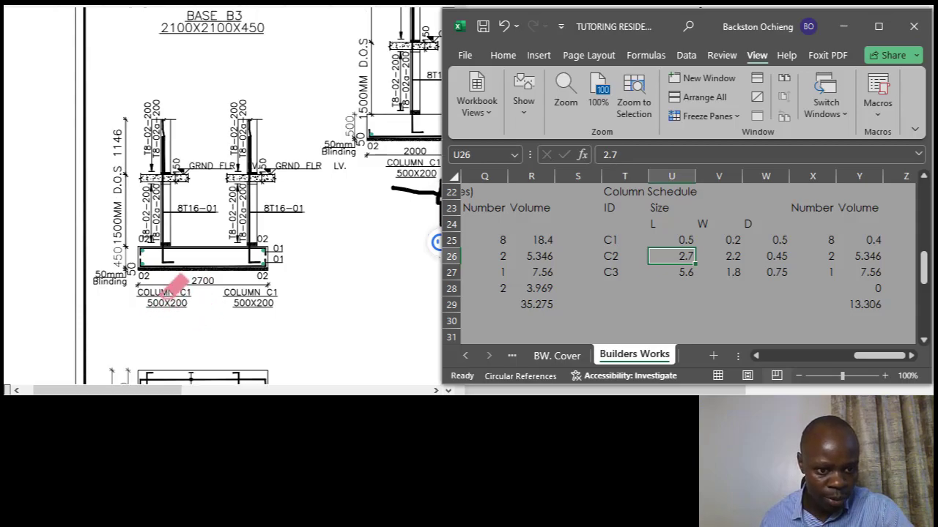
pyautogui.scroll(5, 168, 302)
pyautogui.scroll(-2, 146, 235)
pyautogui.scroll(-2, 161, 245)
pyautogui.scroll(2, 256, 272)
pyautogui.scroll(-2, 188, 209)
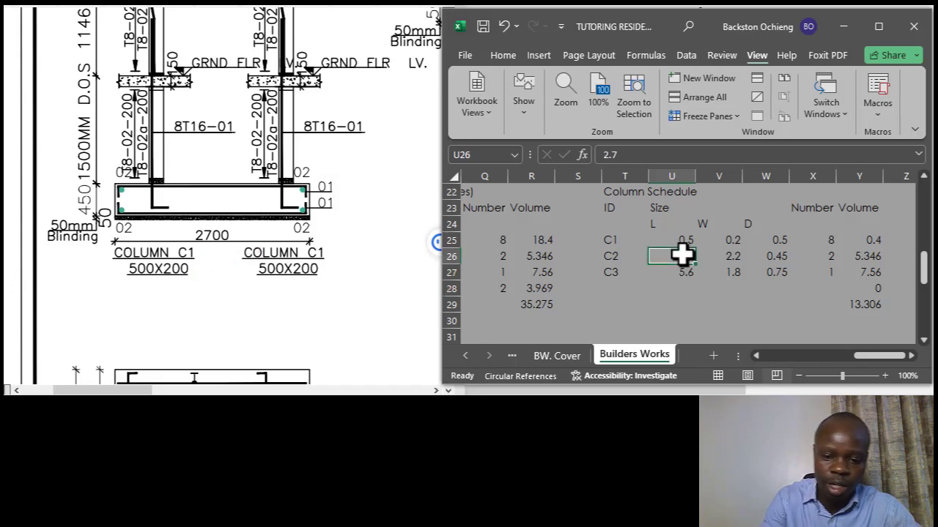
pyautogui.write('0.5')
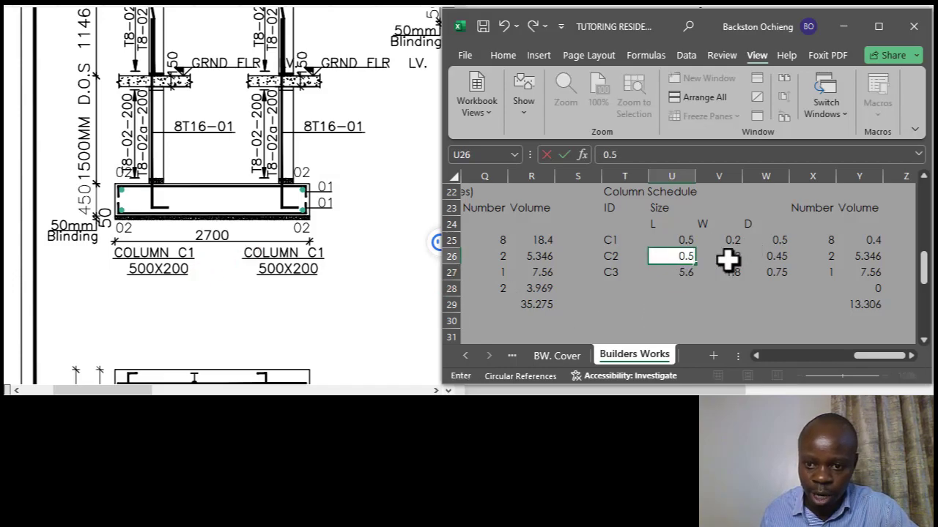
pyautogui.click(718, 259)
pyautogui.write('0.2')
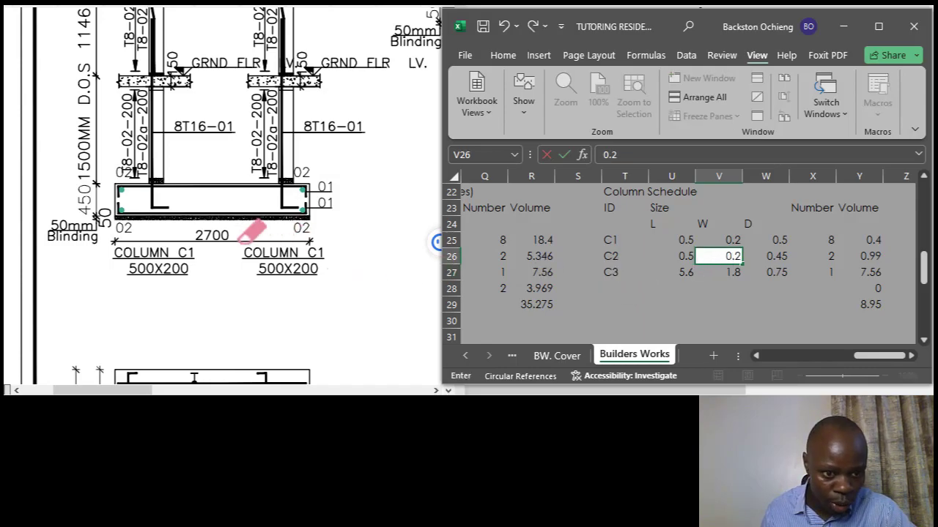
pyautogui.click(615, 255)
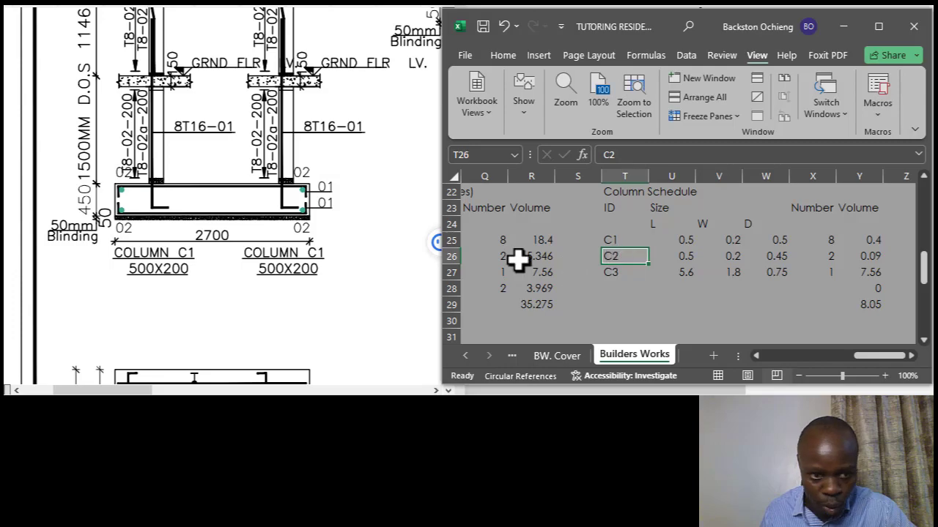
# Compare the L and W entries of the C1 row with the Column C1 size in the drawing.
pyautogui.click(608, 301)
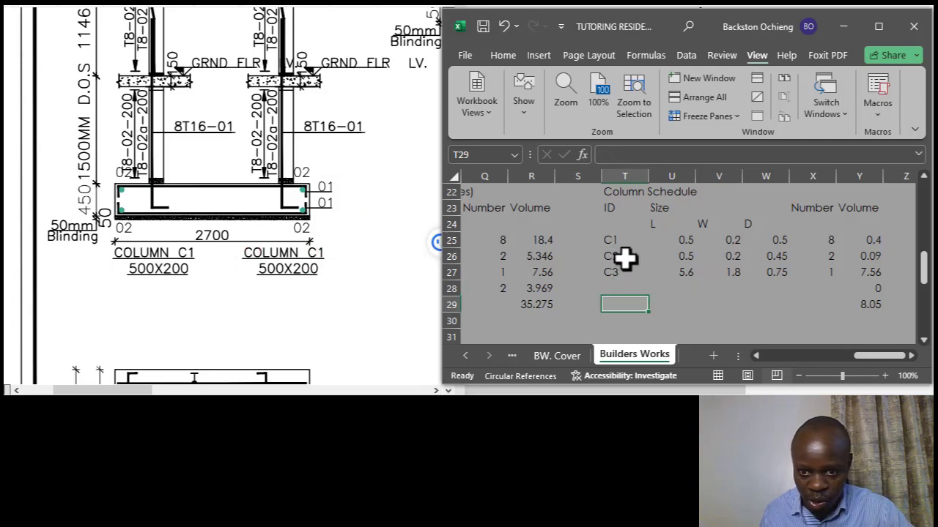
pyautogui.click(610, 242)
pyautogui.scroll(1, 311, 233)
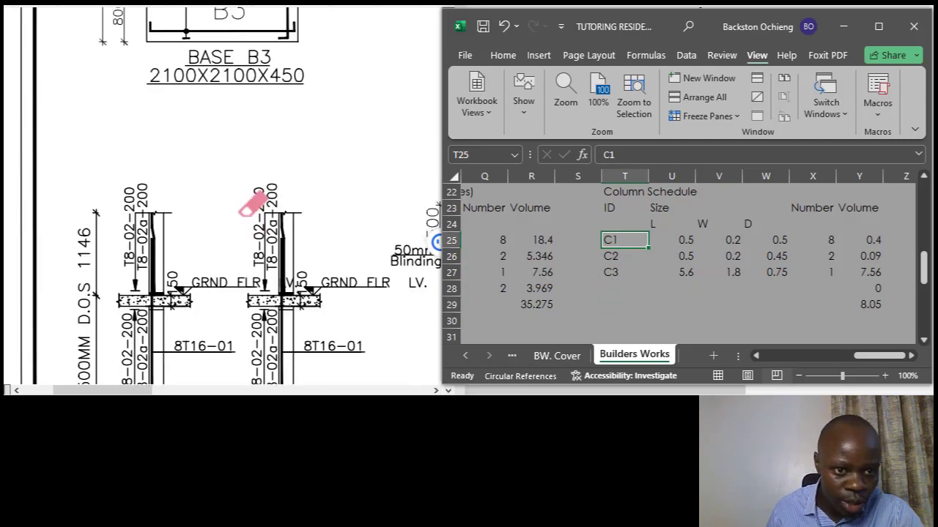
pyautogui.scroll(-1, 256, 201)
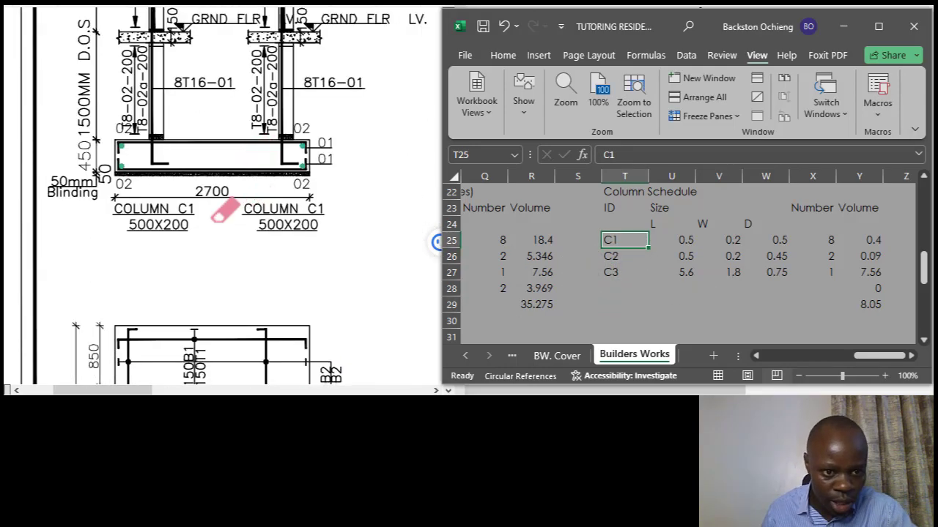
pyautogui.click(685, 240)
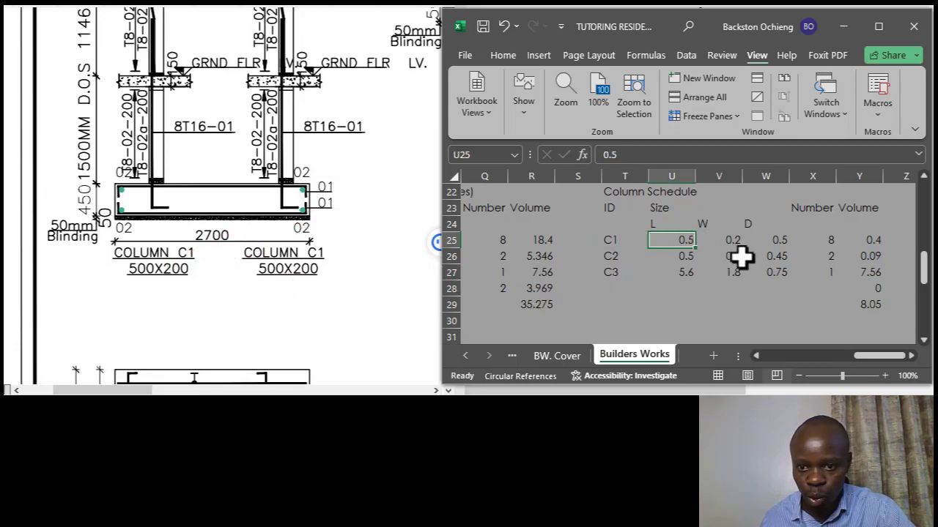
pyautogui.click(711, 244)
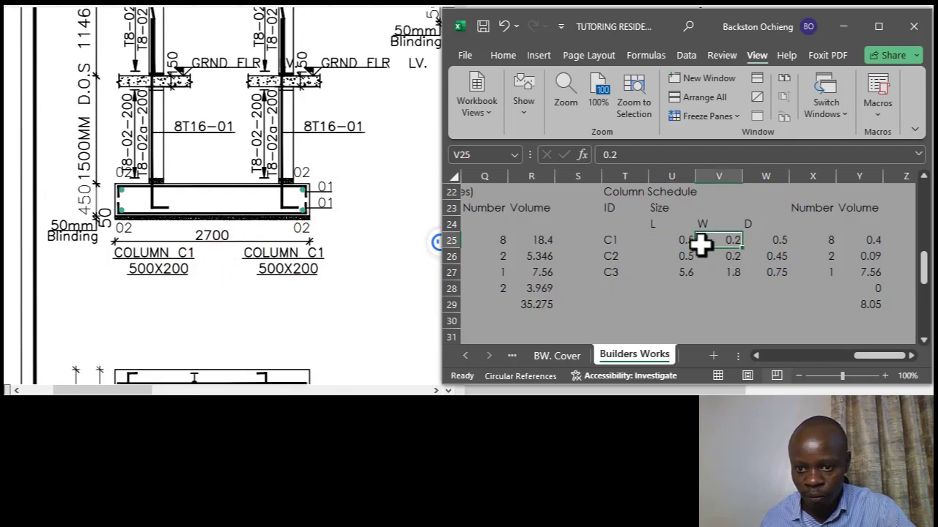
# Locate the Column C2 detail at base CB2 in the drawing to check the C2 row's size.
pyautogui.click(624, 258)
pyautogui.scroll(-3, 218, 241)
pyautogui.scroll(-3, 218, 240)
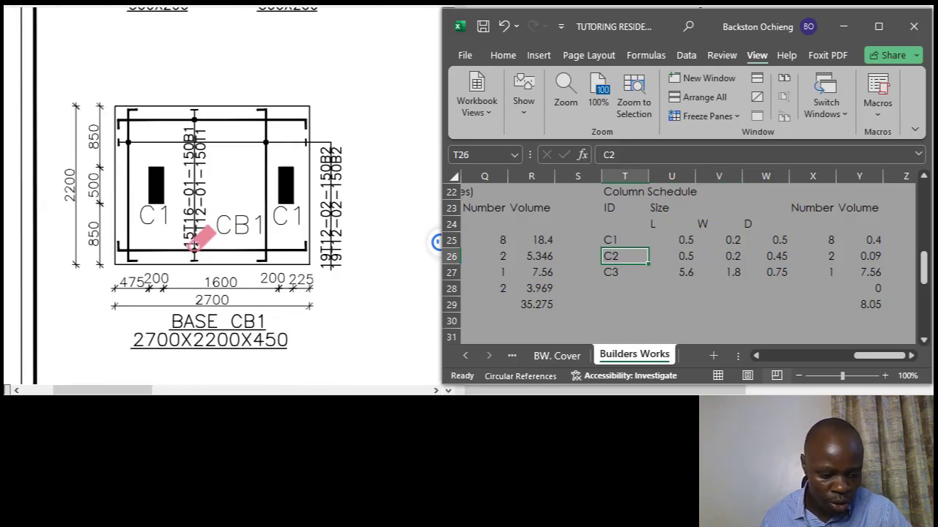
pyautogui.scroll(-3, 202, 236)
pyautogui.scroll(-3, 204, 229)
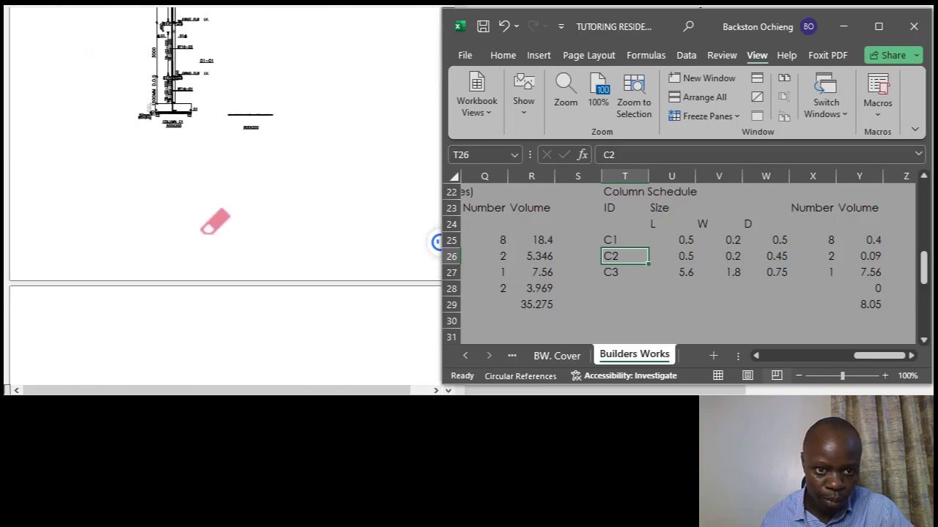
pyautogui.scroll(1, 311, 260)
pyautogui.scroll(2, 297, 292)
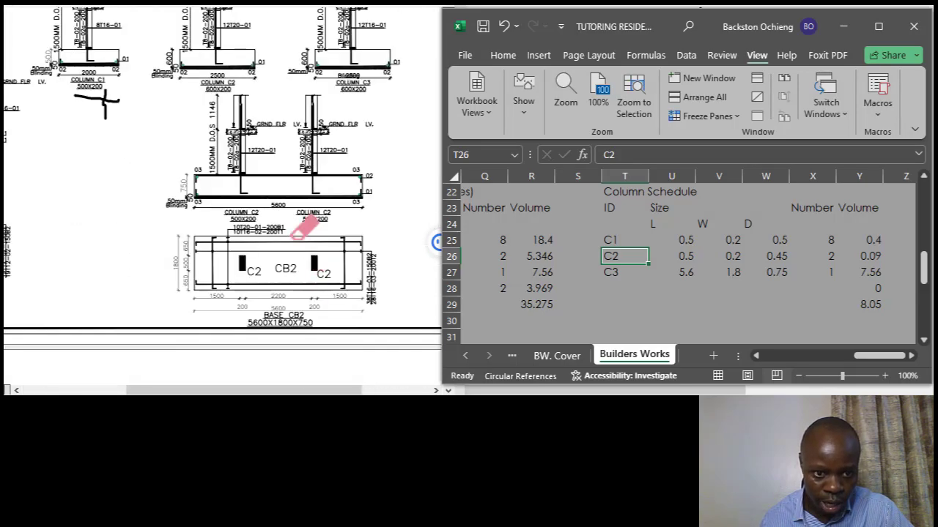
pyautogui.scroll(2, 315, 217)
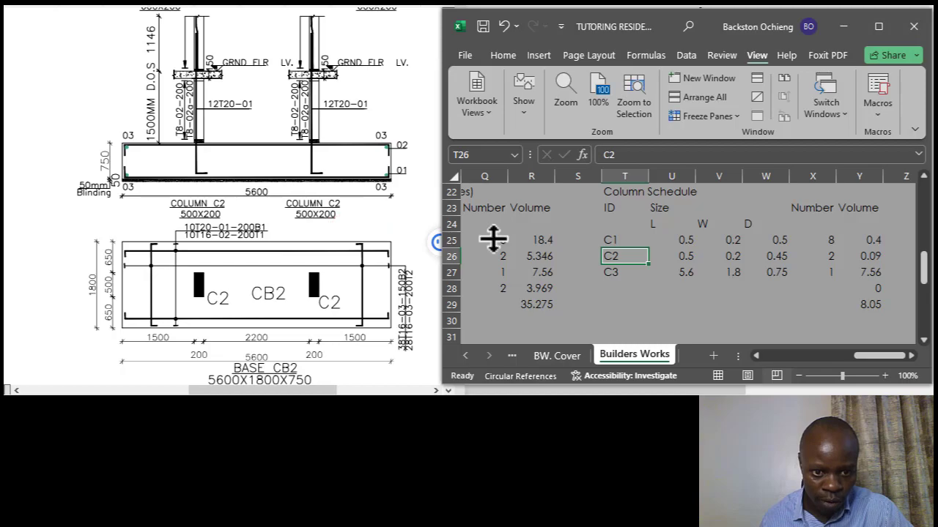
# Review the L, W and D entries in the C1, C2 and C3 rows of the Column Schedule.
pyautogui.click(622, 302)
pyautogui.click(682, 256)
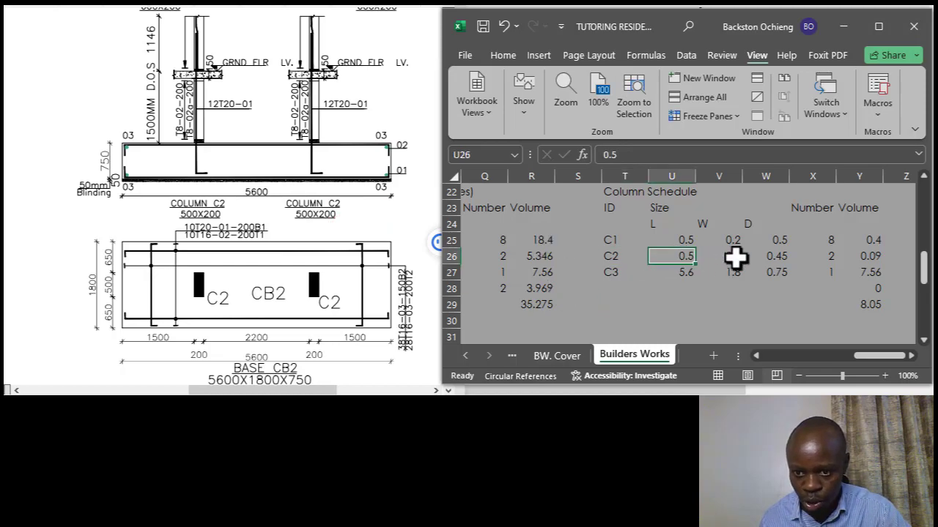
pyautogui.click(735, 255)
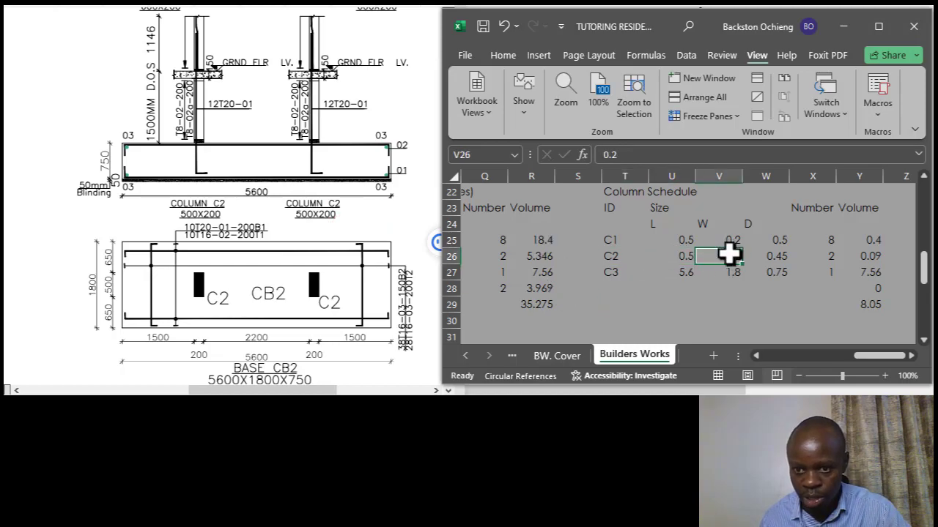
pyautogui.click(773, 245)
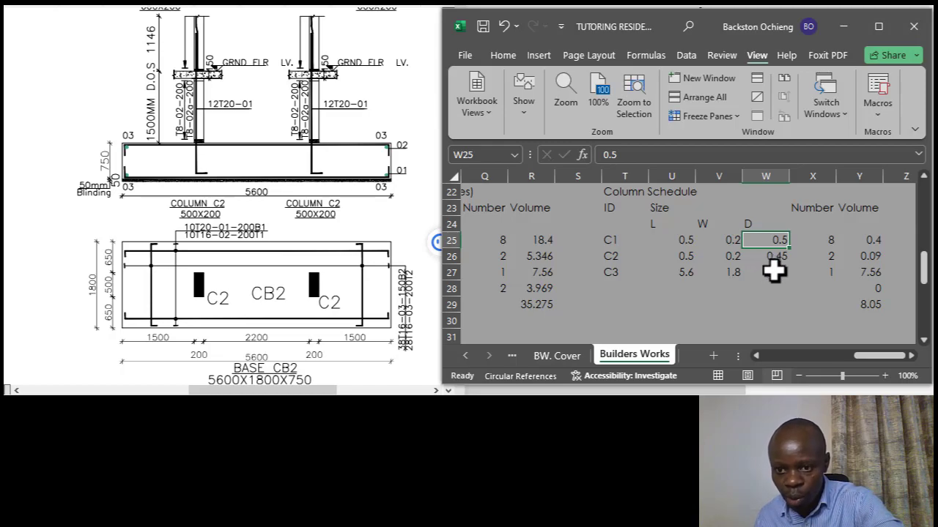
pyautogui.click(773, 262)
pyautogui.click(777, 244)
pyautogui.click(683, 240)
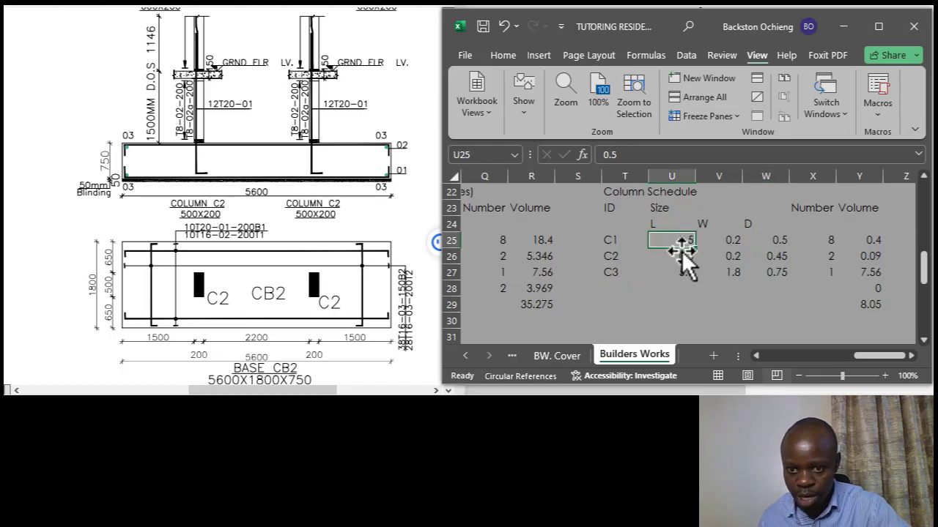
pyautogui.click(692, 257)
pyautogui.click(685, 271)
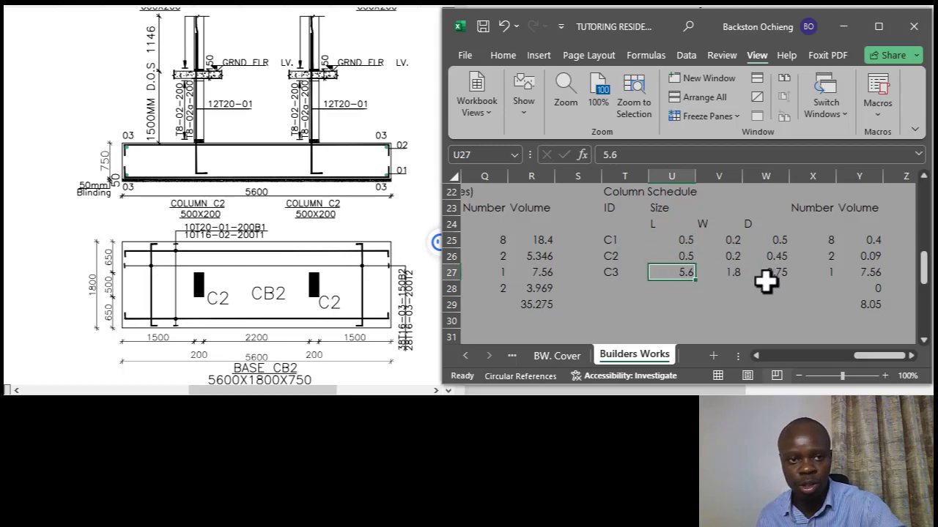
pyautogui.click(771, 253)
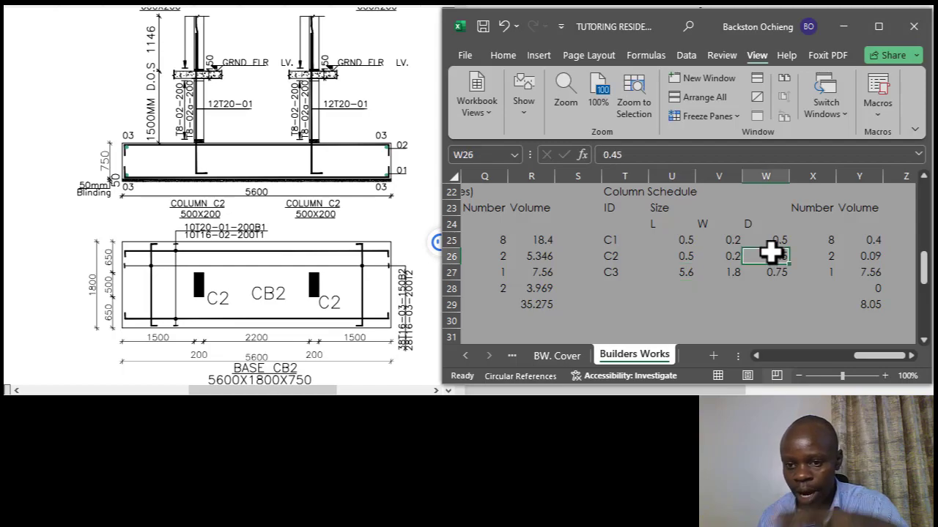
pyautogui.click(688, 258)
pyautogui.click(688, 272)
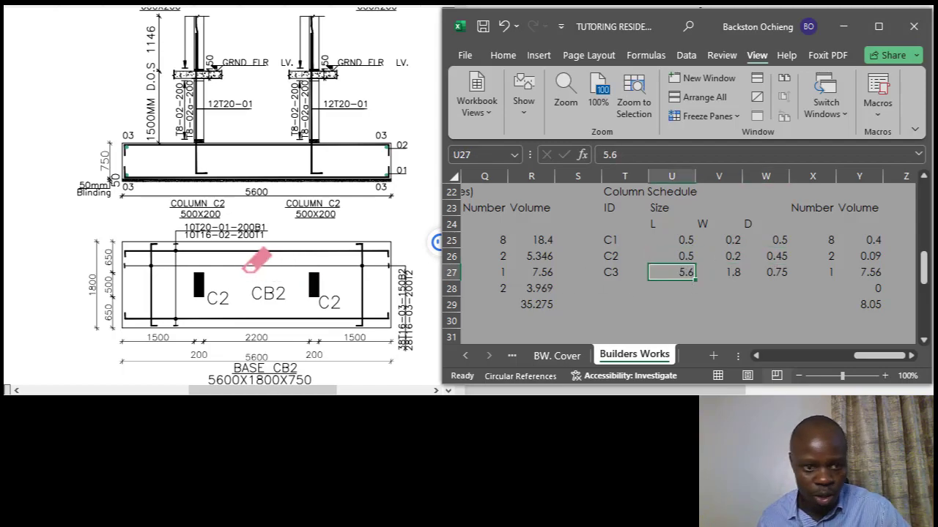
# Check the Column C3 size in the drawing, and set the C3 row of the Column Schedule to L 0.6 and W 0.2.
pyautogui.scroll(-2, 146, 268)
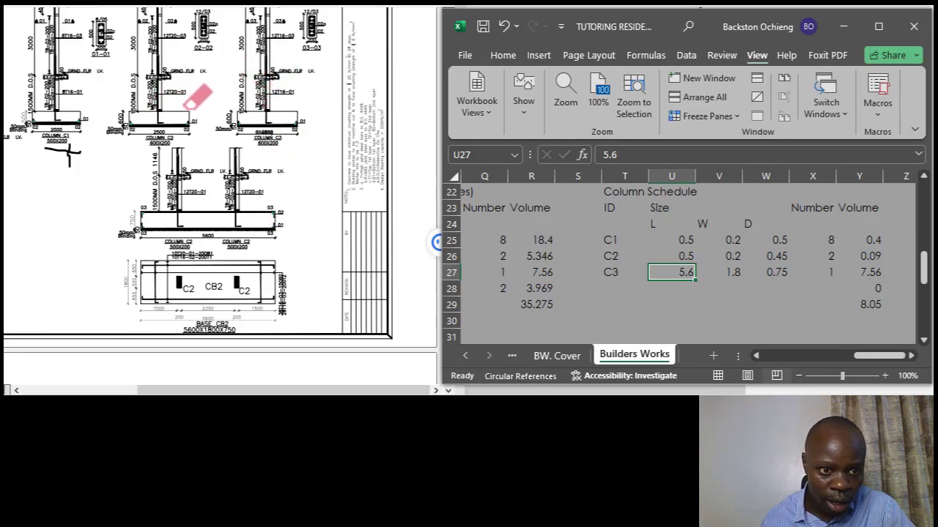
pyautogui.scroll(3, 189, 109)
pyautogui.scroll(3, 300, 200)
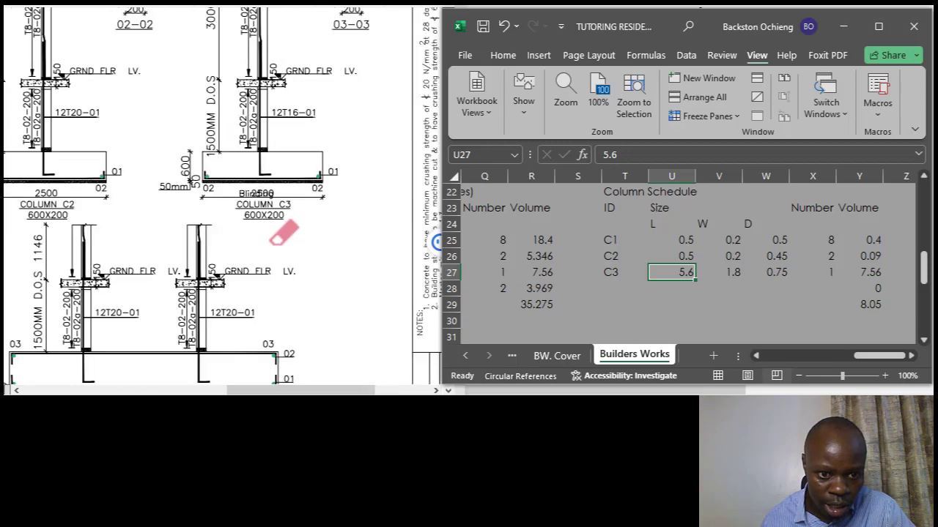
pyautogui.scroll(-2, 301, 252)
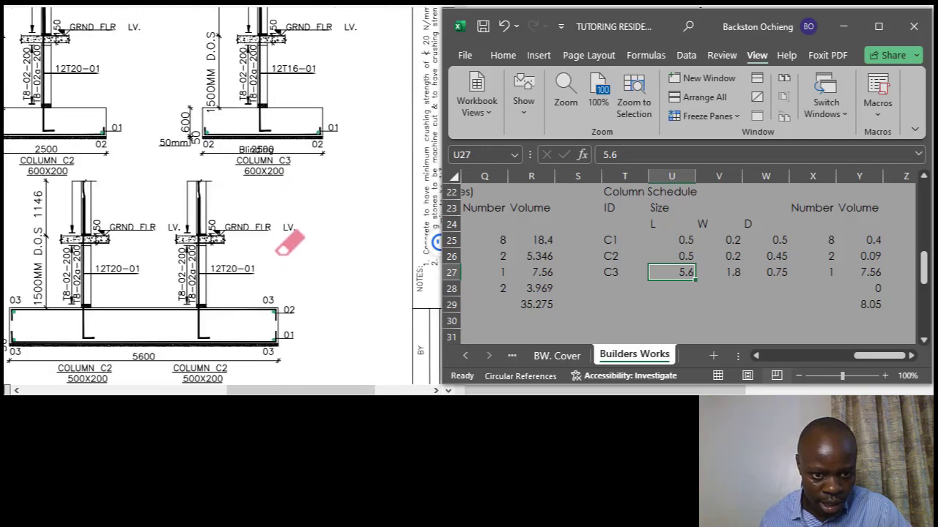
pyautogui.scroll(-2, 291, 177)
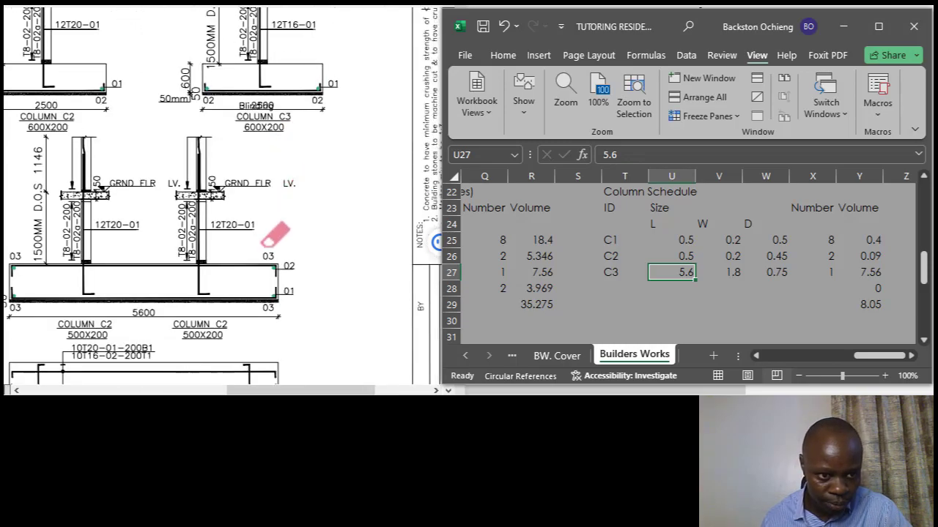
pyautogui.scroll(-3, 267, 255)
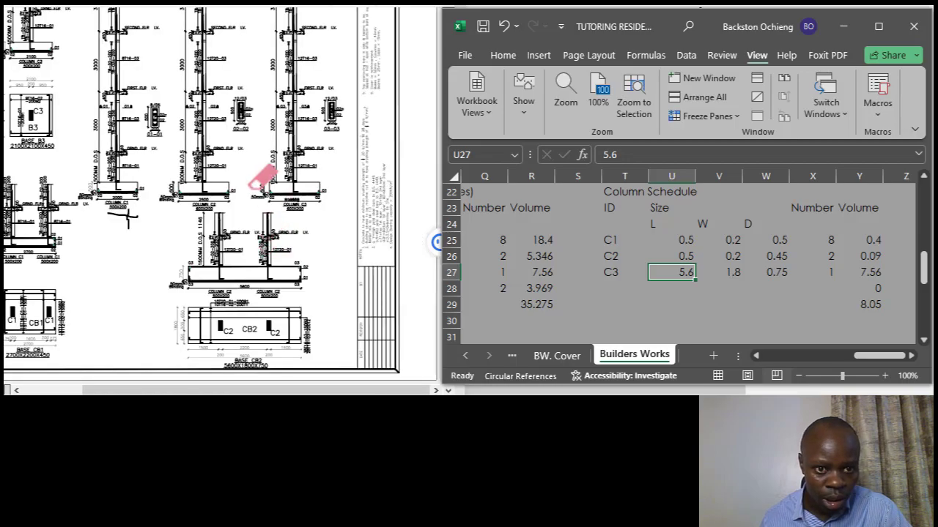
pyautogui.click(701, 276)
pyautogui.click(674, 272)
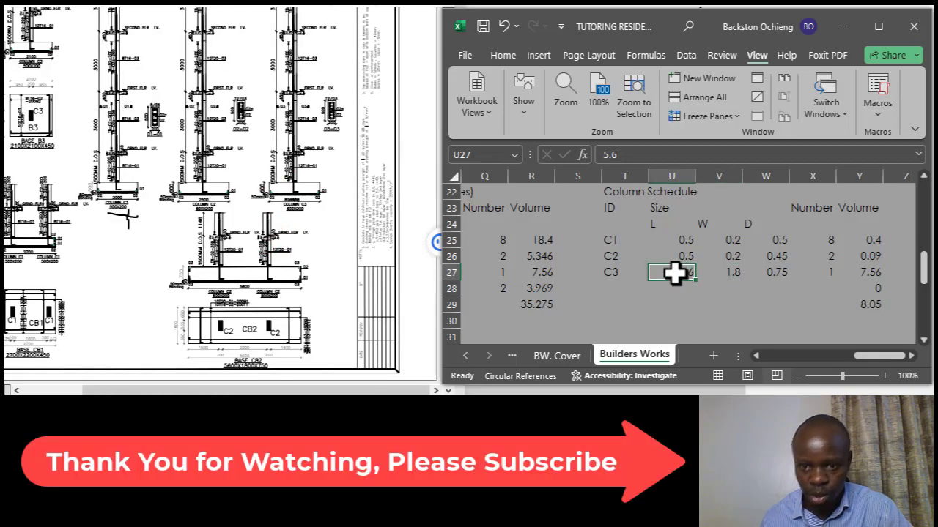
pyautogui.write('0.')
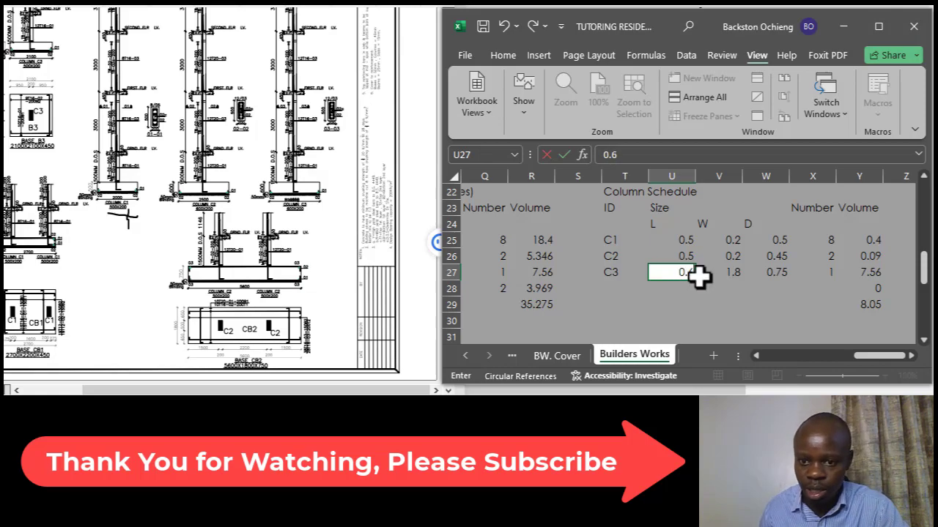
pyautogui.write('6')
pyautogui.click(727, 271)
pyautogui.write('0.2')
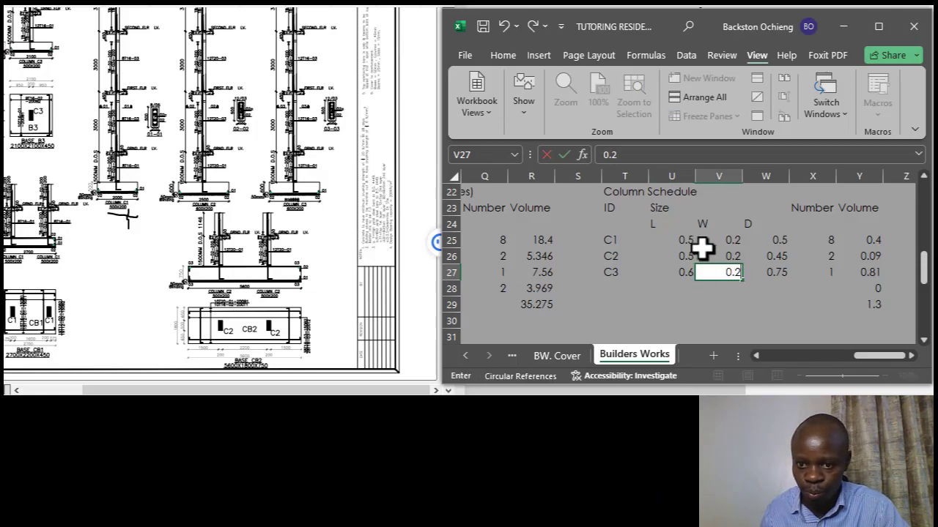
pyautogui.press('Return')
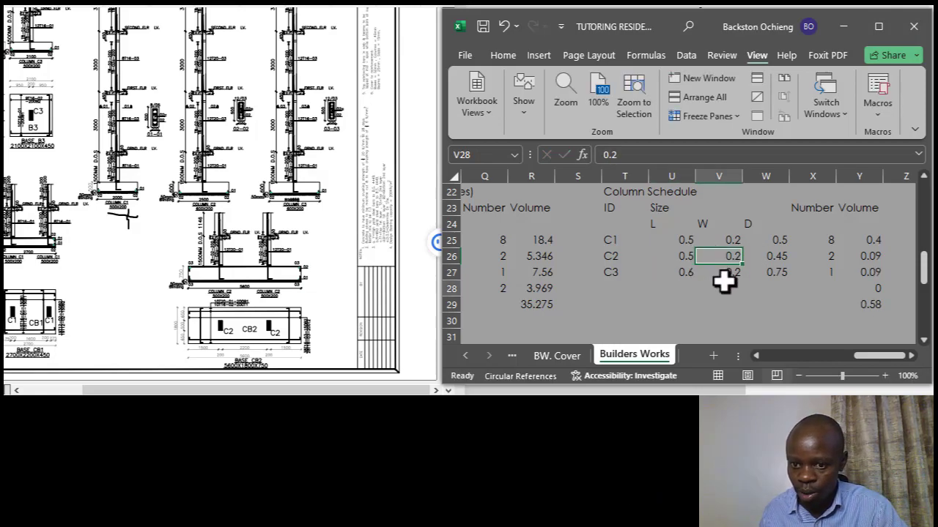
# Rename the D heading in W24 of the Column Schedule as Height.
pyautogui.click(780, 242)
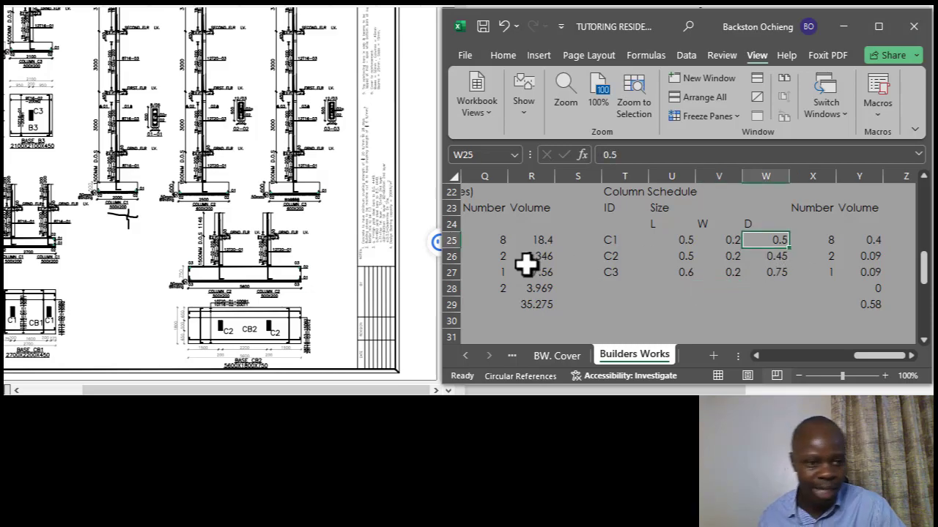
pyautogui.click(758, 223)
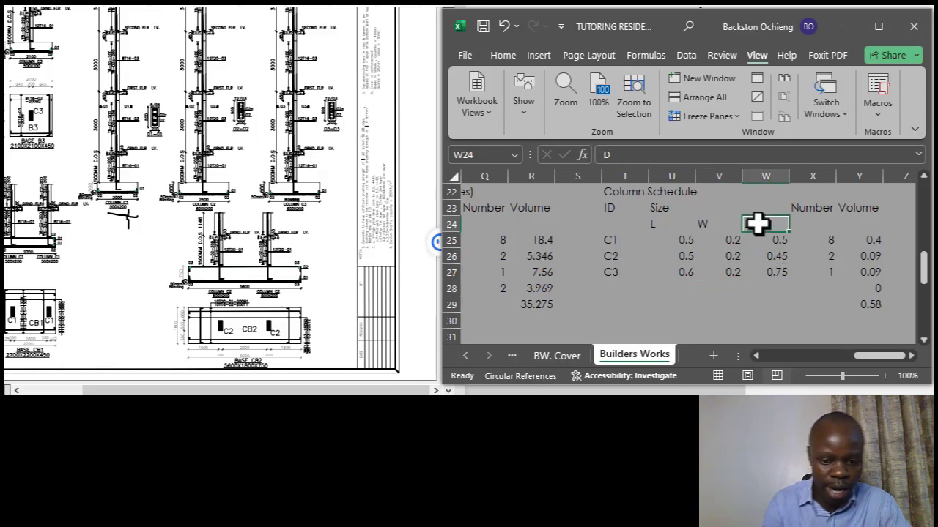
pyautogui.write('Height')
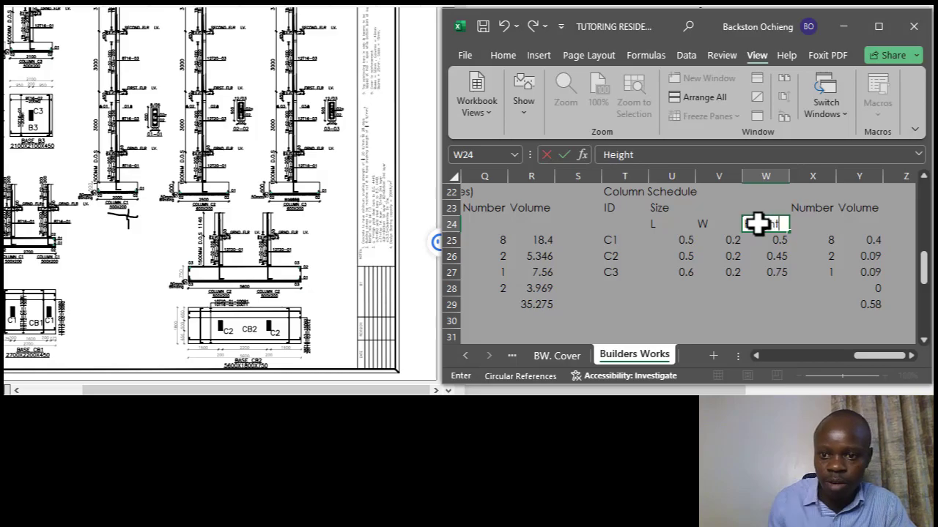
pyautogui.click(757, 270)
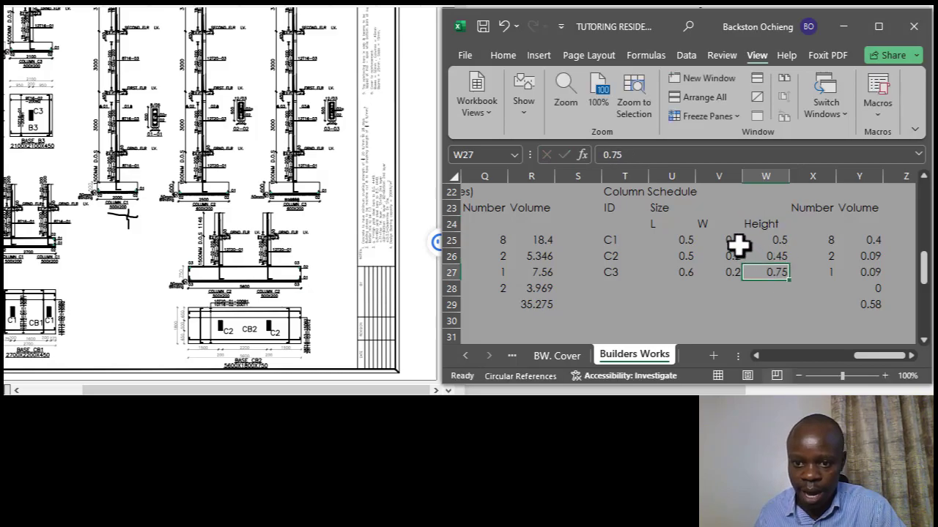
# Examine the Column C1 detail above base CB1 for the column height between the base and the ground floor level.
pyautogui.click(735, 242)
pyautogui.click(765, 241)
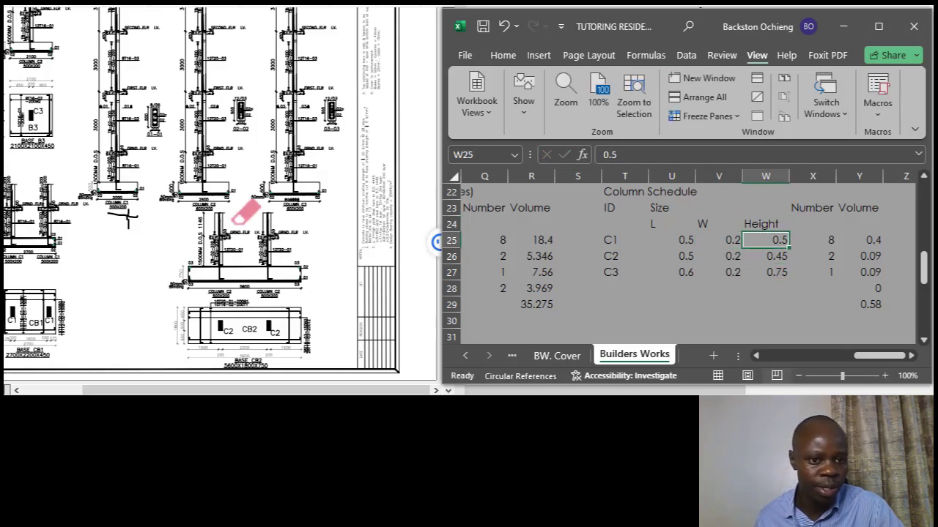
pyautogui.scroll(-3, 253, 216)
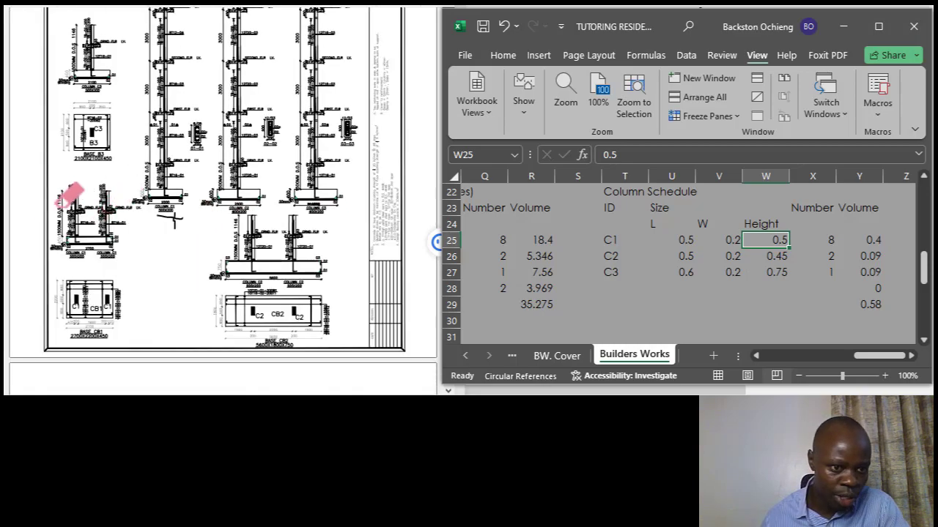
pyautogui.scroll(2, 63, 224)
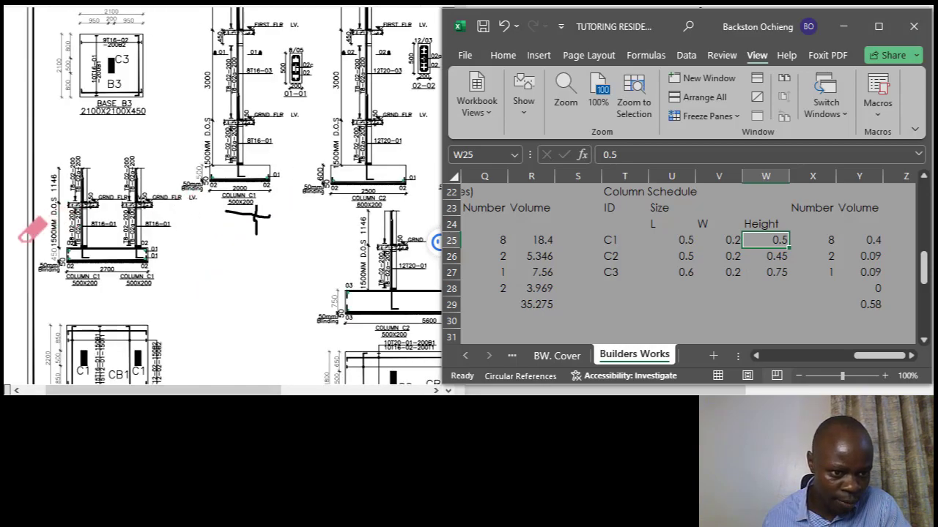
pyautogui.scroll(2, 46, 238)
pyautogui.scroll(-2, 58, 225)
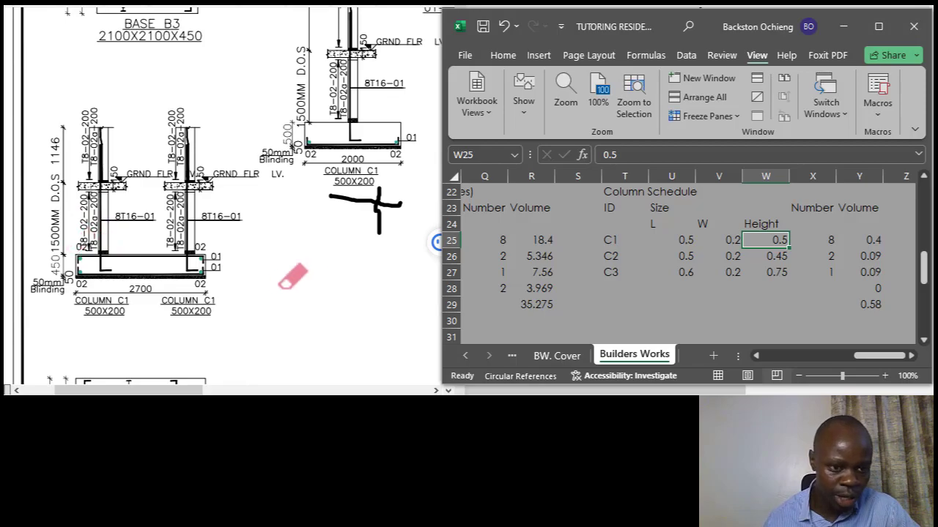
pyautogui.scroll(1, 201, 262)
pyautogui.scroll(3, 92, 252)
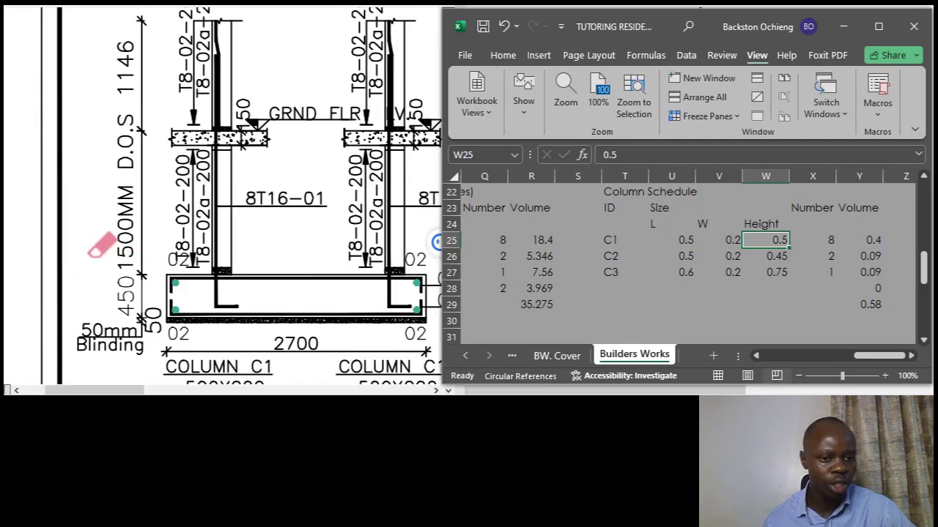
pyautogui.scroll(-1, 95, 253)
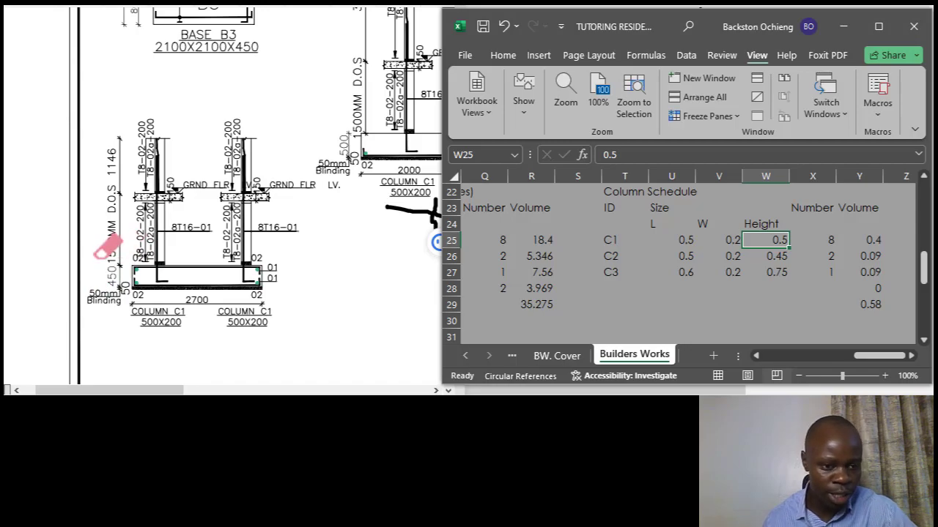
pyautogui.scroll(3, 108, 248)
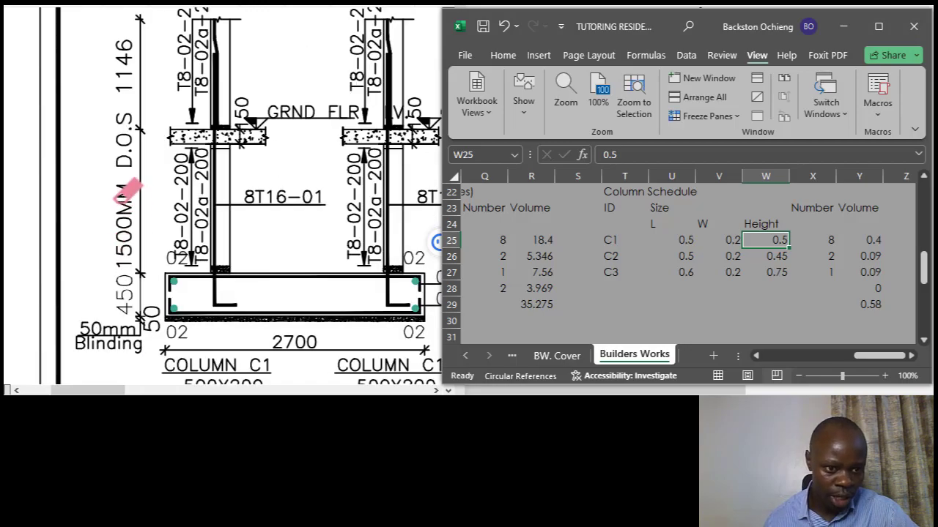
pyautogui.click(126, 192)
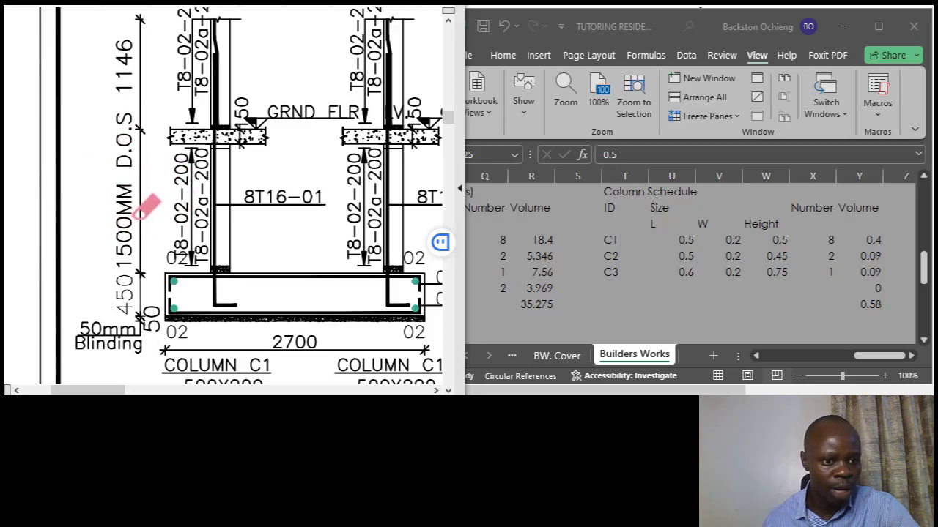
pyautogui.scroll(1, 149, 194)
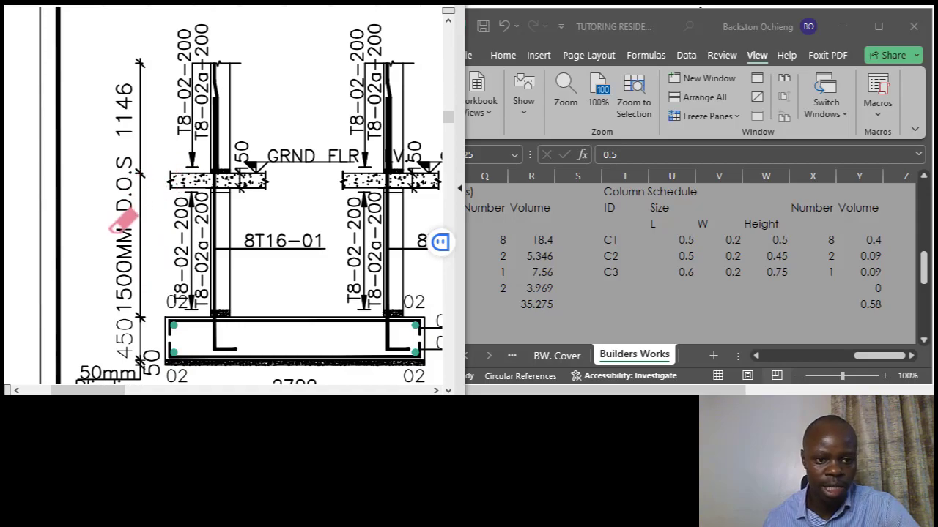
pyautogui.scroll(-1, 145, 234)
pyautogui.scroll(1, 178, 233)
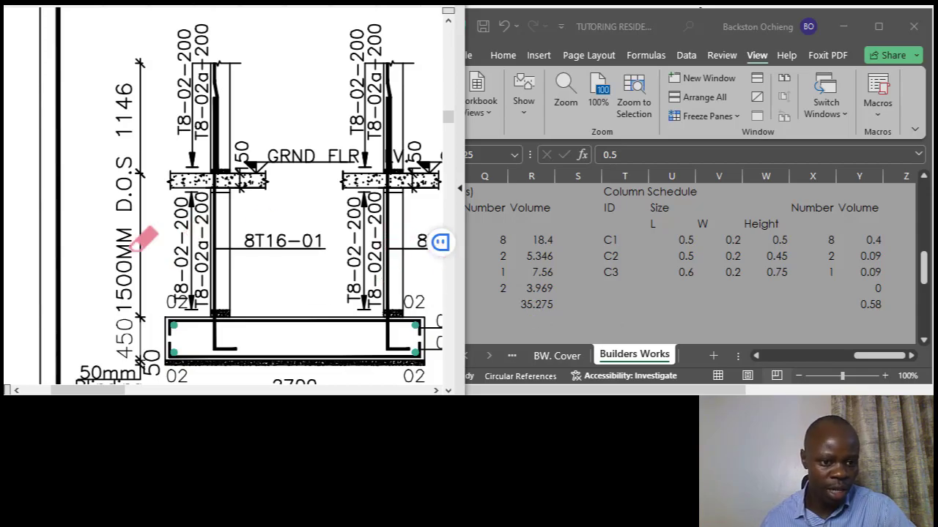
pyautogui.scroll(-1, 146, 241)
pyautogui.scroll(-1, 147, 251)
pyautogui.scroll(1, 155, 251)
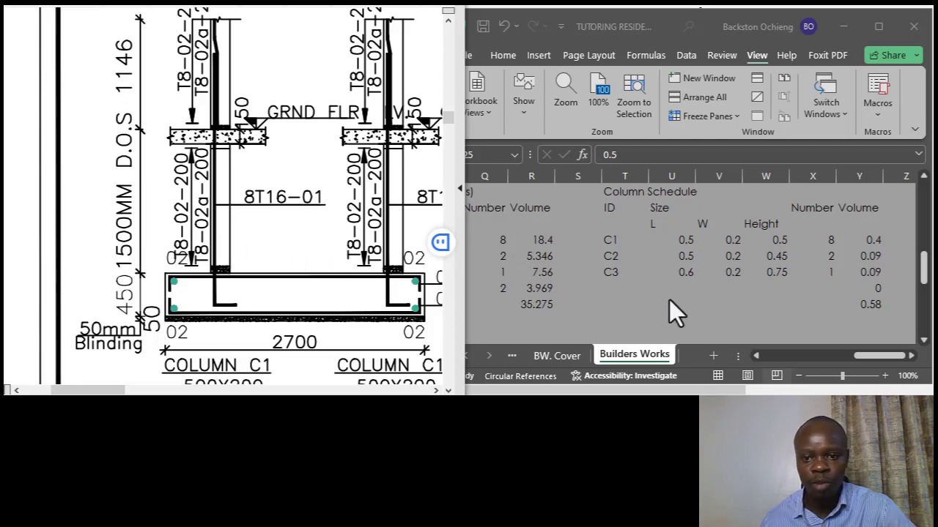
# Set the Height of the C1 row in W25 to 1.5 and fill it down to the C2 and C3 rows.
pyautogui.click(784, 242)
pyautogui.click(781, 272)
pyautogui.click(783, 240)
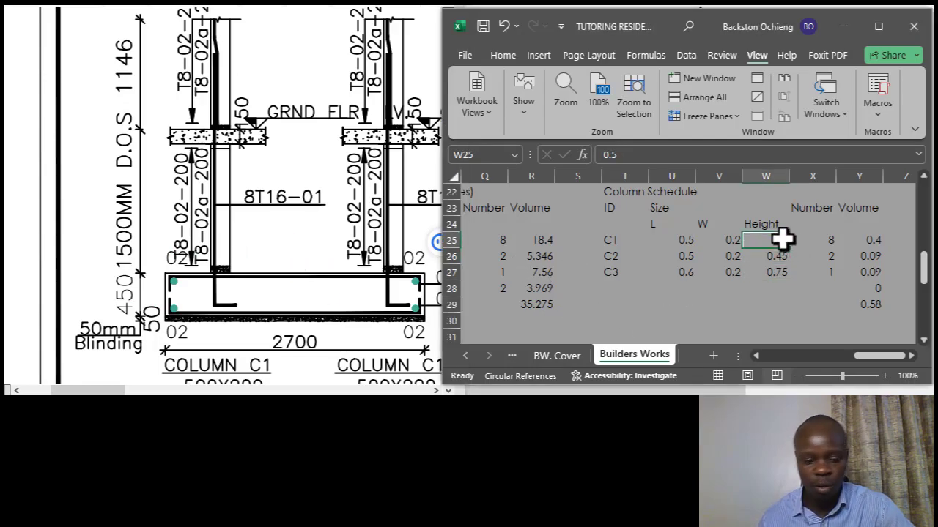
pyautogui.write('1.')
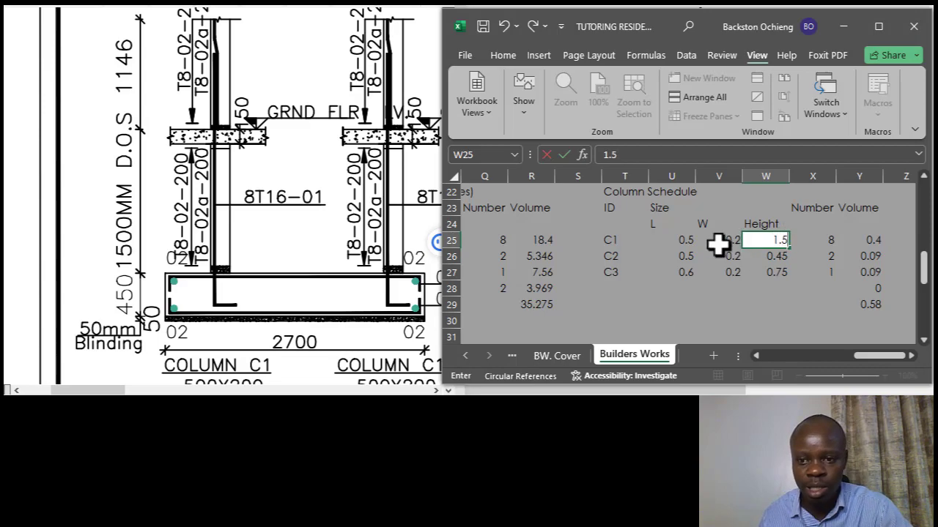
pyautogui.click(723, 242)
pyautogui.click(789, 240)
pyautogui.moveTo(795, 249); pyautogui.dragTo(798, 281)
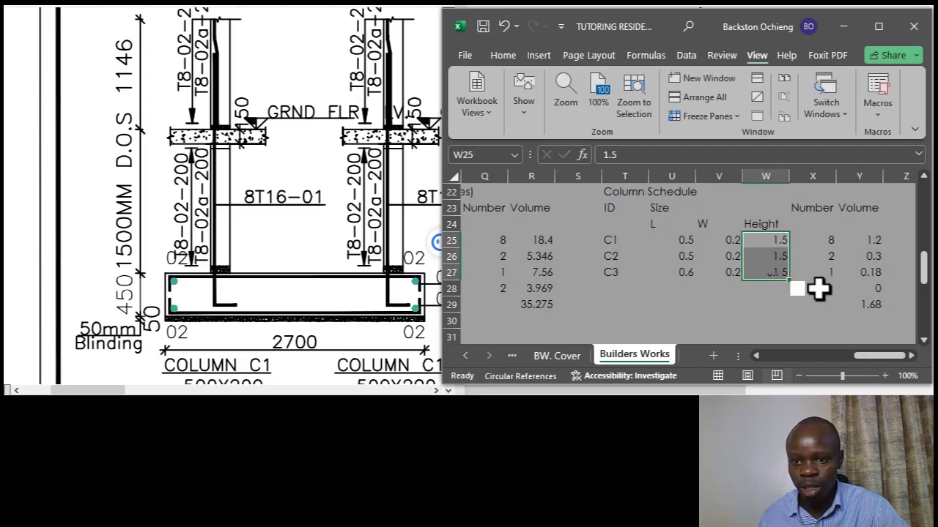
pyautogui.click(766, 241)
pyautogui.click(824, 242)
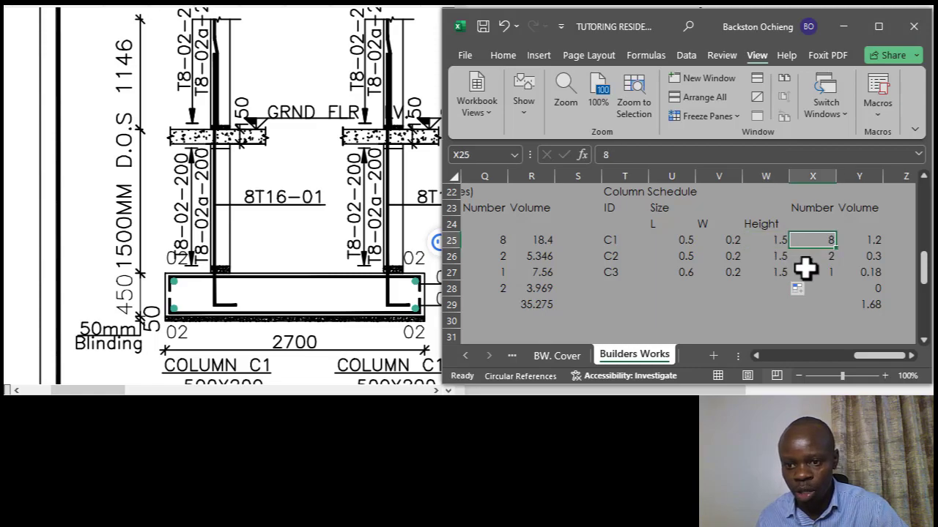
# Examine the Foundation Layout drawing around gridlines 1 to 9 for the positions of columns C1, C2 and C3.
pyautogui.click(827, 277)
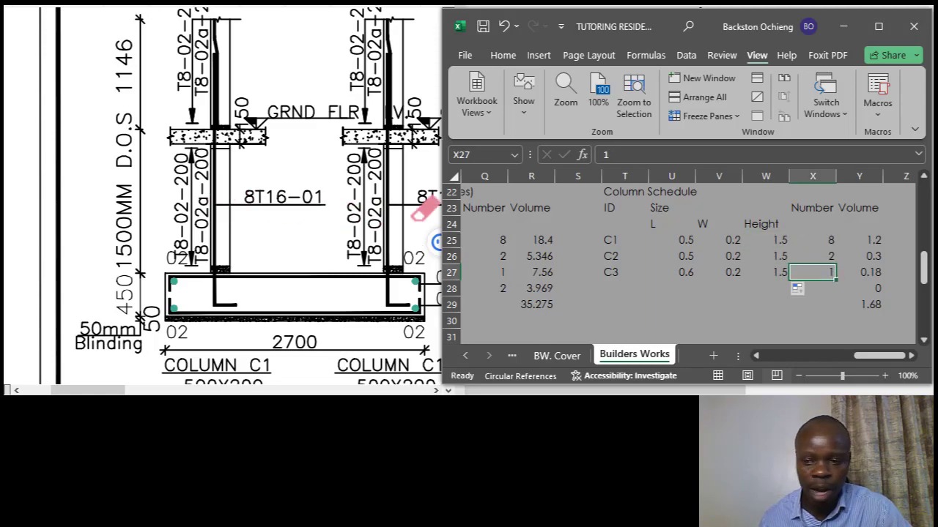
pyautogui.click(812, 240)
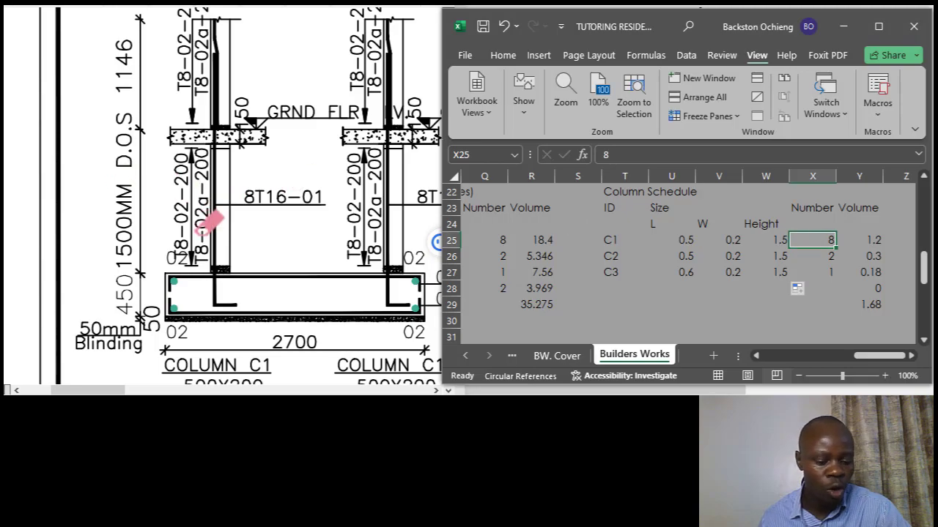
pyautogui.scroll(-2, 211, 231)
pyautogui.scroll(-3, 198, 241)
pyautogui.scroll(7, 262, 169)
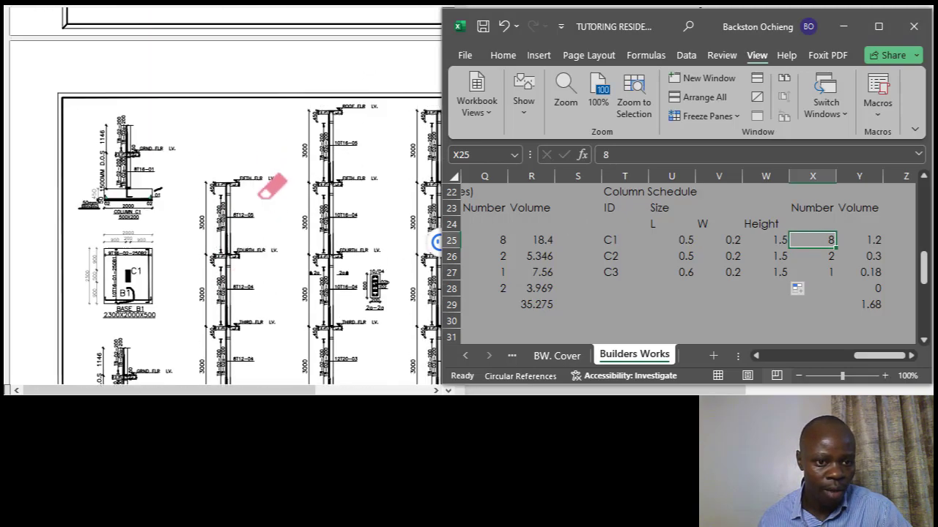
pyautogui.scroll(9, 239, 223)
pyautogui.scroll(-3, 219, 295)
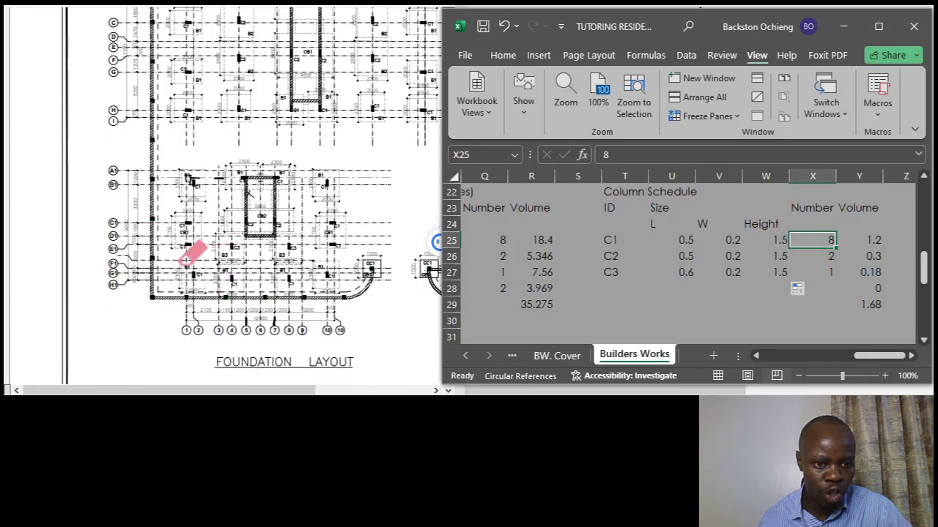
pyautogui.scroll(3, 196, 276)
pyautogui.scroll(2, 209, 273)
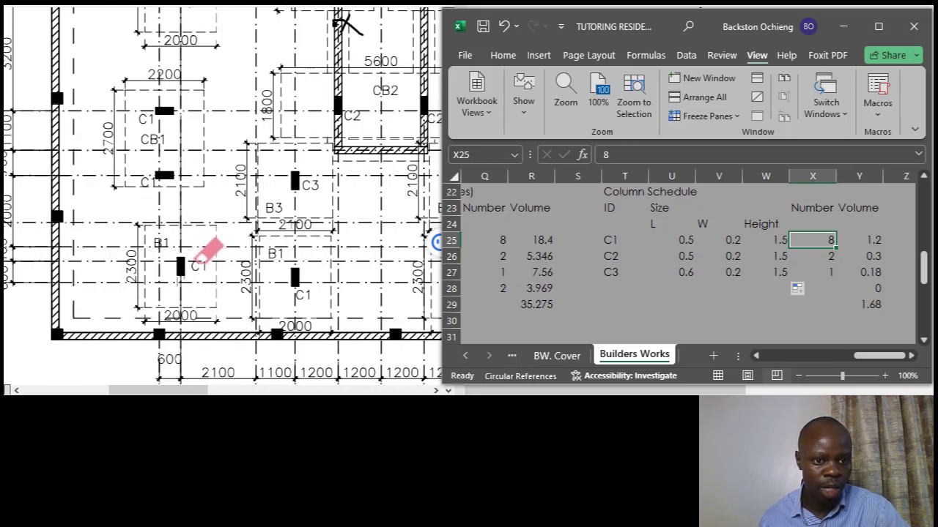
pyautogui.scroll(-2, 203, 262)
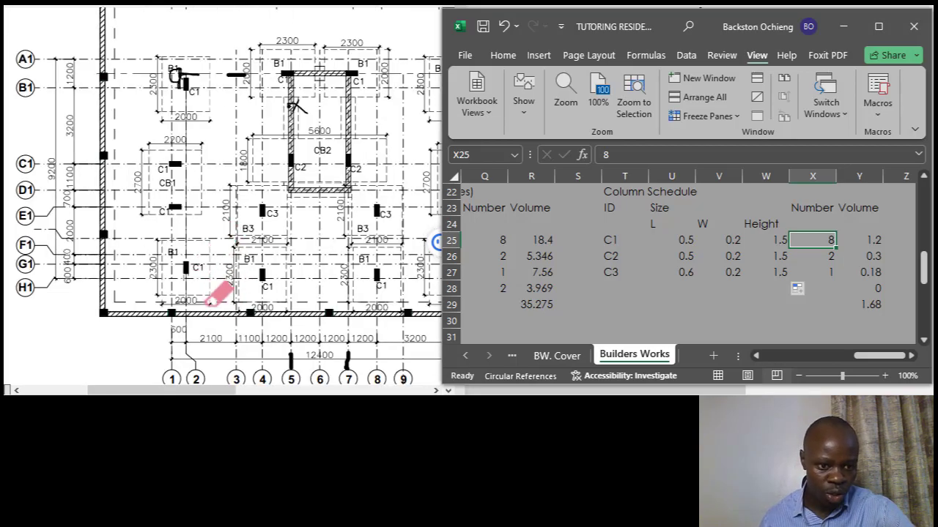
pyautogui.scroll(-1, 213, 299)
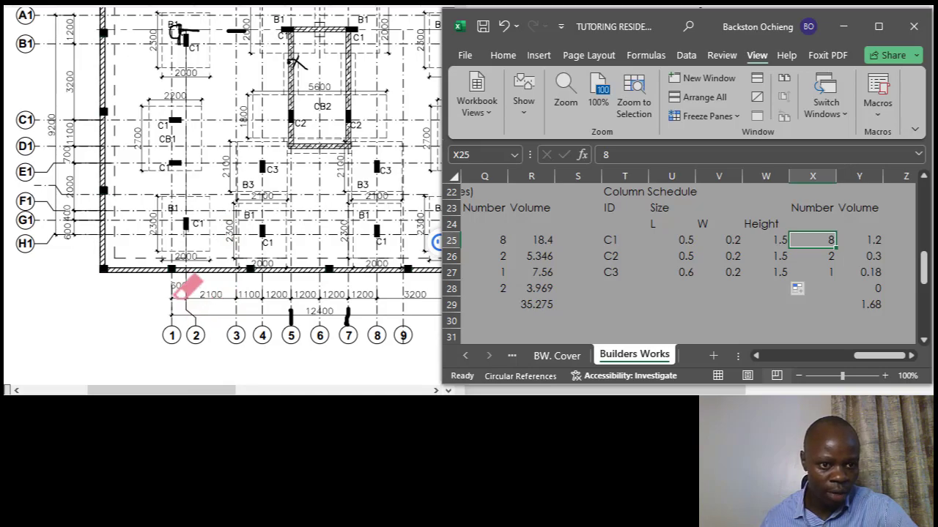
pyautogui.scroll(1, 184, 287)
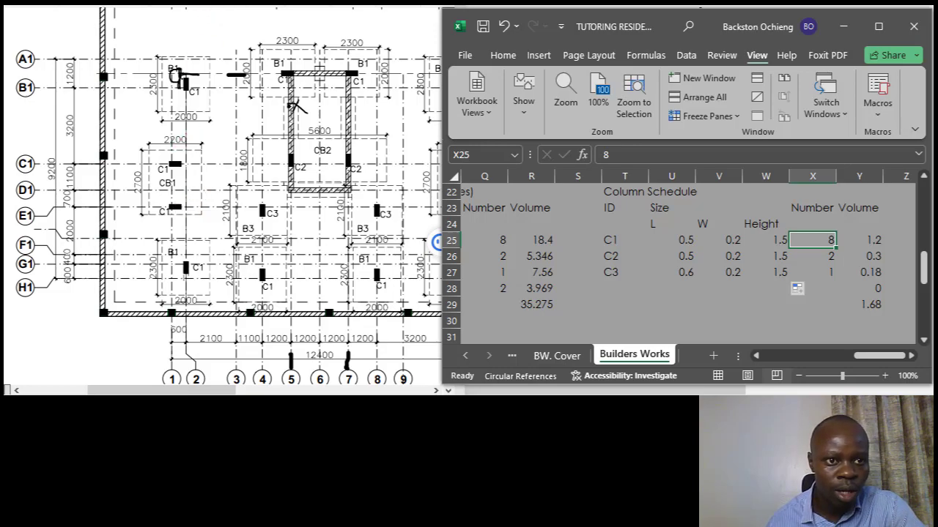
# Replace the Number of the C1 row in X25 with the tally IIIII, counting C1 columns from the foundation layout.
pyautogui.click(436, 242)
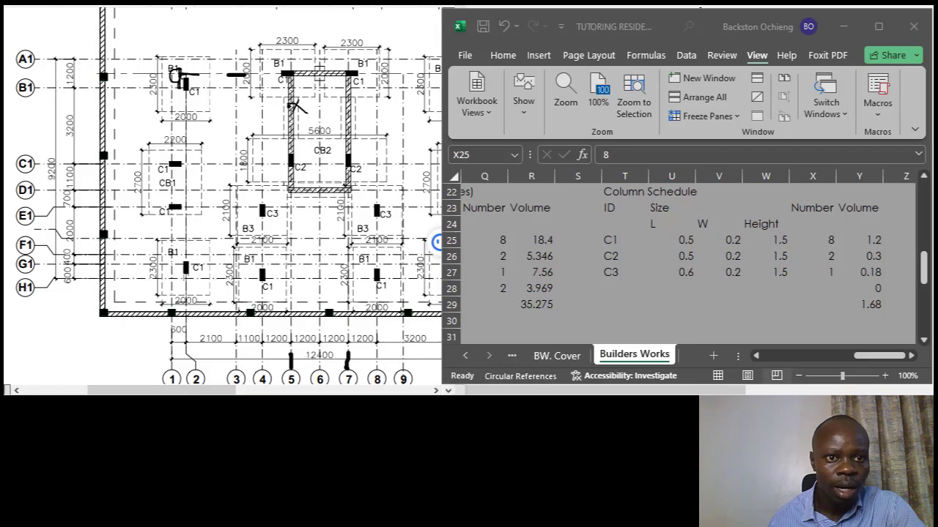
pyautogui.hotkey('alt', 'Tab')
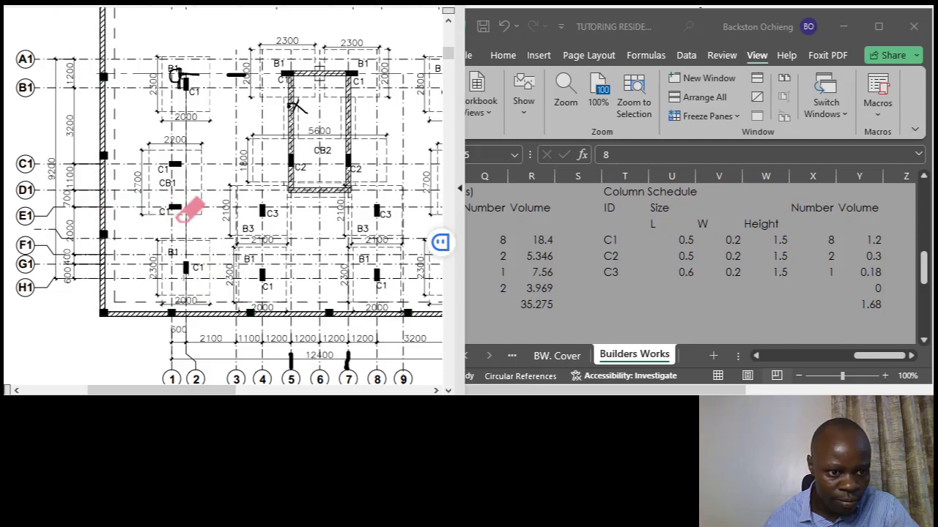
pyautogui.click(778, 309)
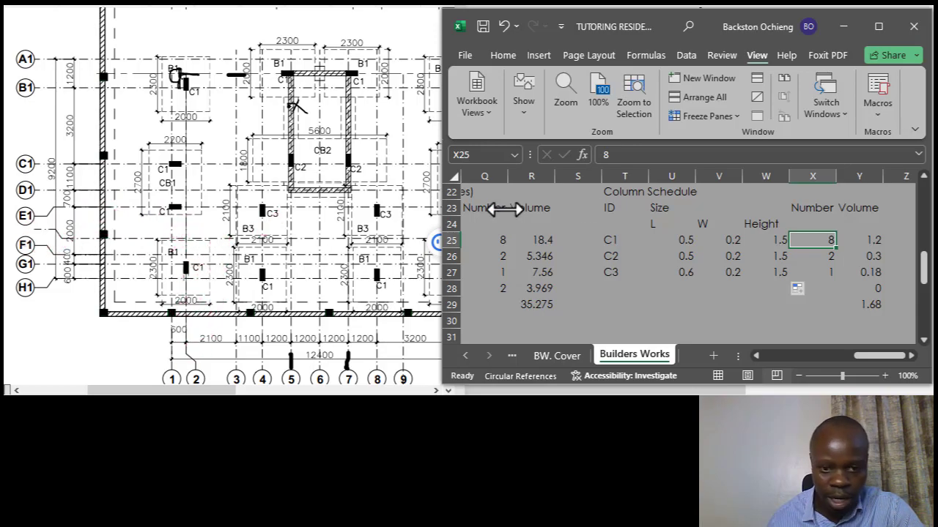
pyautogui.click(822, 288)
pyautogui.click(821, 236)
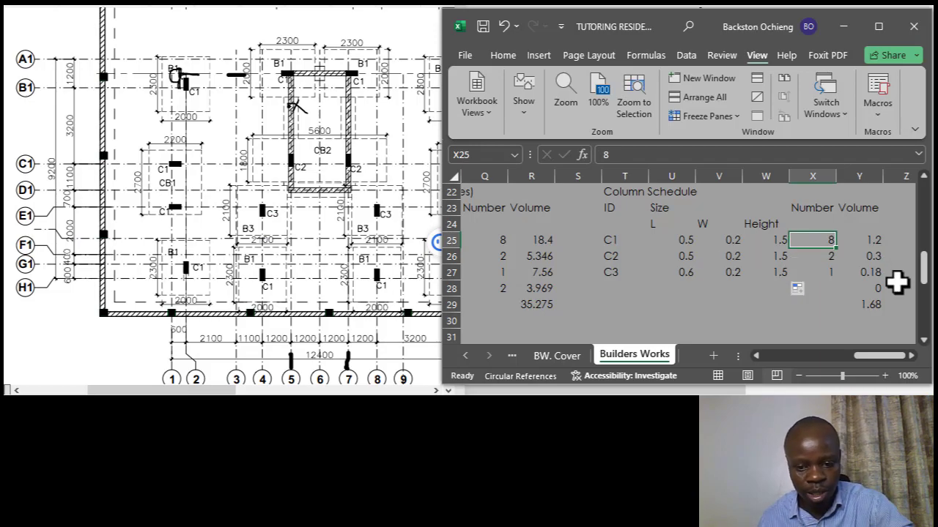
pyautogui.write('1')
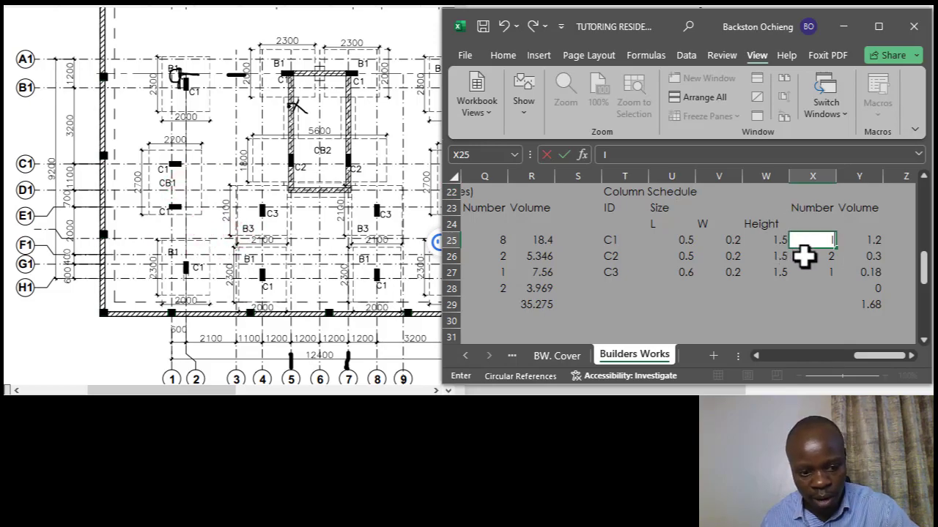
pyautogui.write('1')
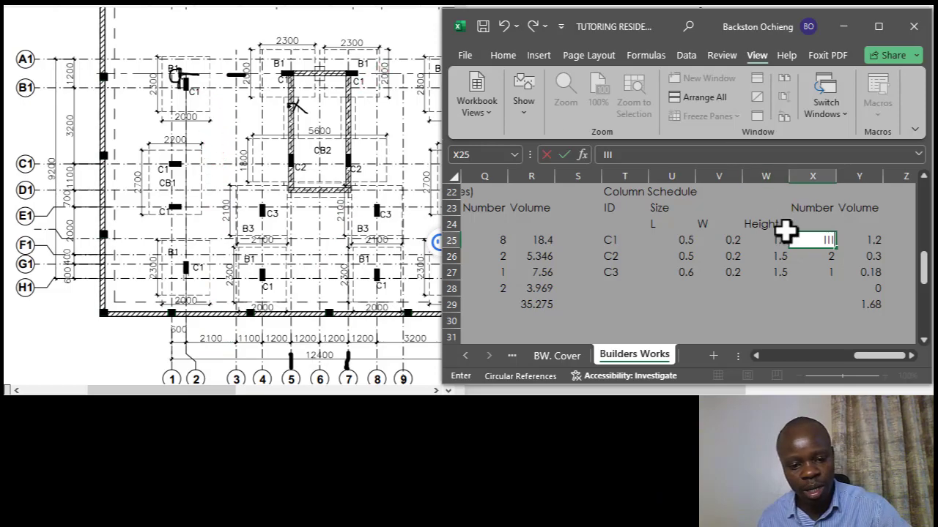
pyautogui.write('III')
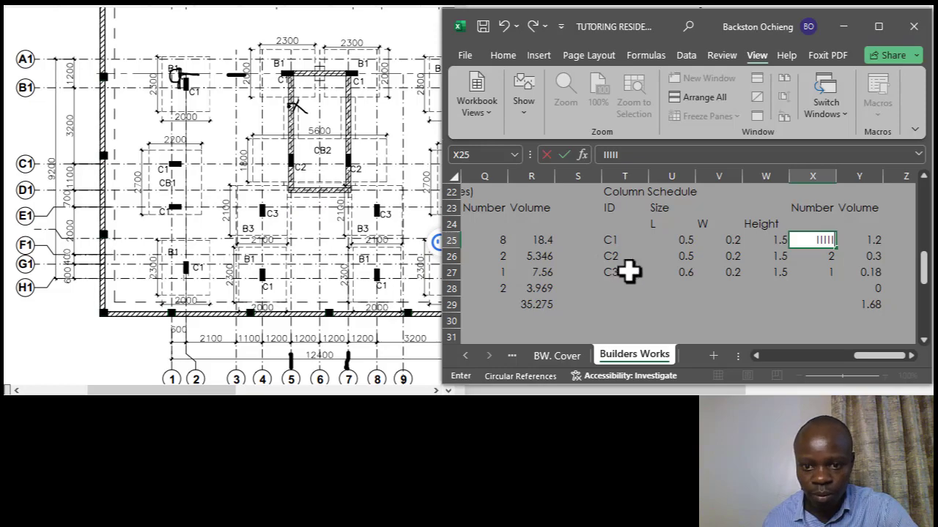
# Replace the Number of the C3 row in X27 with a single tally mark I.
pyautogui.click(824, 271)
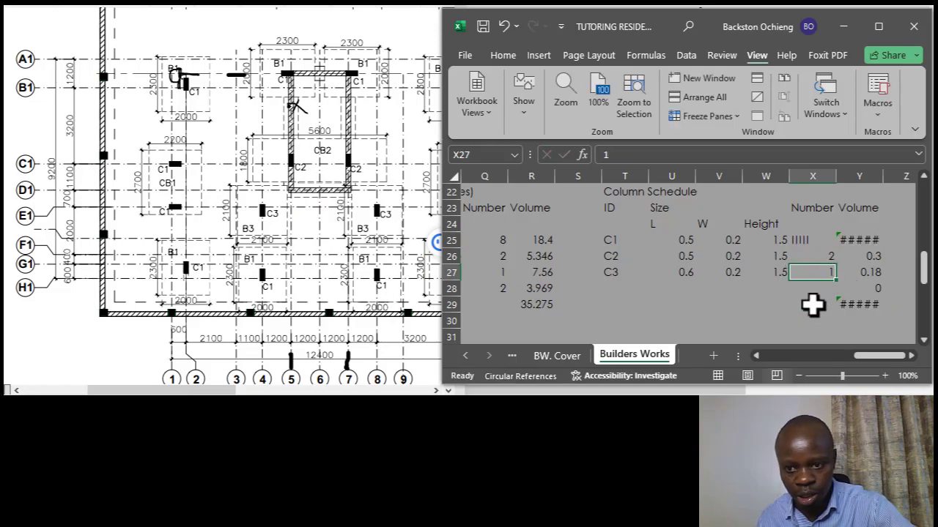
pyautogui.write('IIIII')
pyautogui.press('BackSpace')
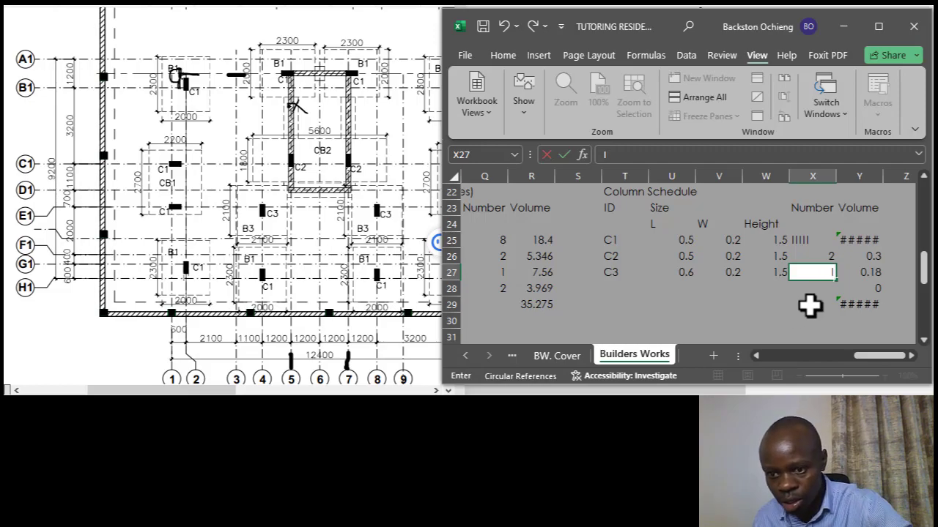
pyautogui.click(812, 307)
pyautogui.click(808, 278)
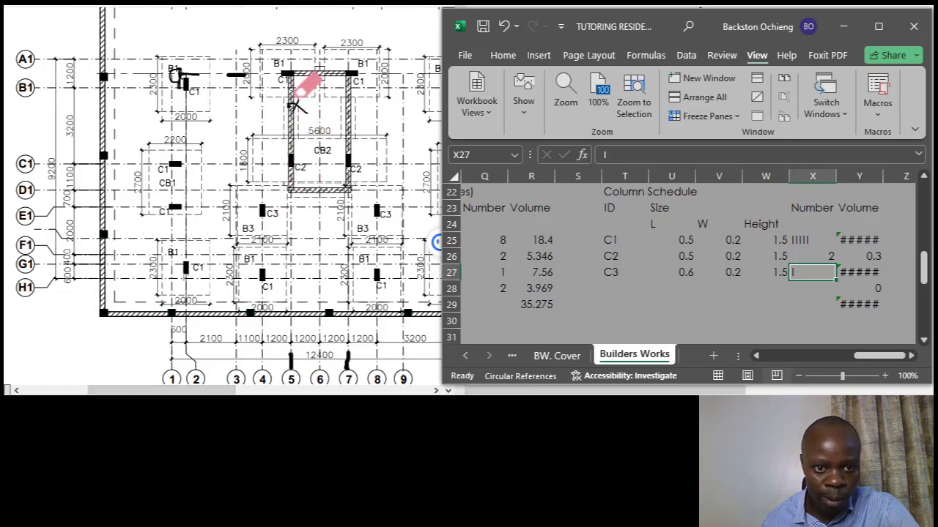
# Add one mark to the C1 tally in X25 to make it IIIIII.
pyautogui.click(808, 240)
pyautogui.click(626, 158)
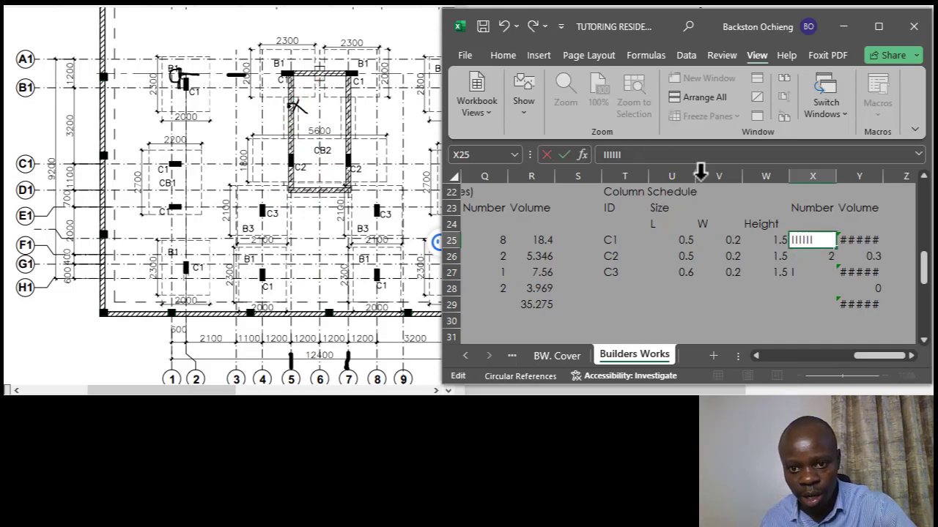
pyautogui.click(761, 278)
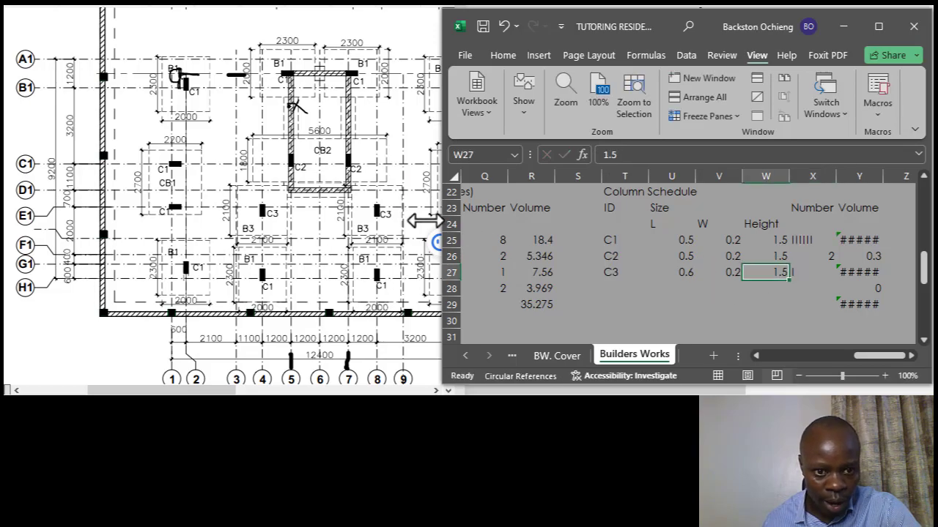
# Replace the Number of the C2 row in X26 with a single tally mark I.
pyautogui.click(781, 259)
pyautogui.click(802, 260)
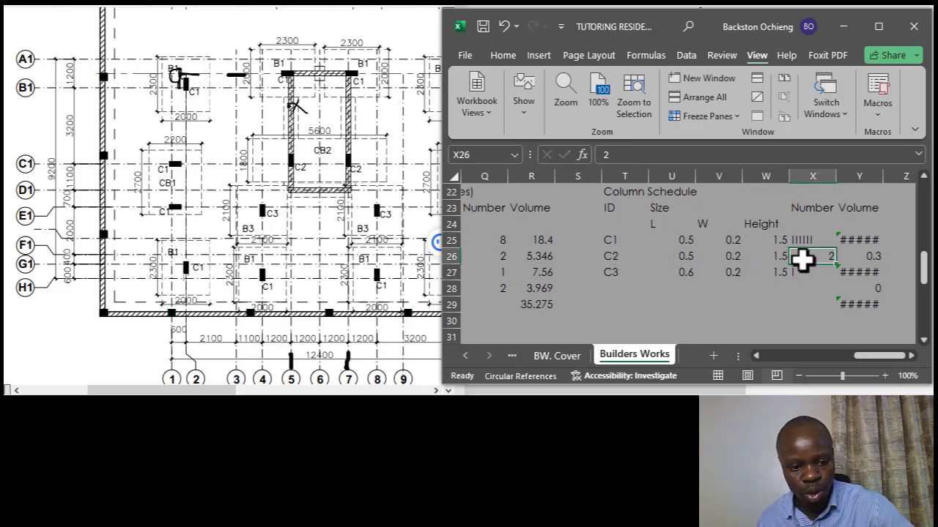
pyautogui.write('I')
pyautogui.press('Return')
pyautogui.click(801, 262)
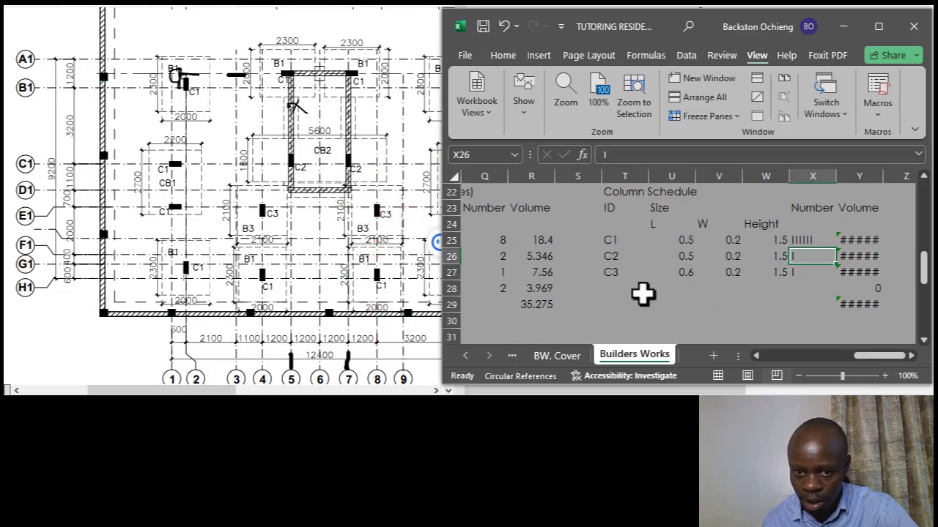
# Extend the C2 tally in X26 to II.
pyautogui.click(758, 289)
pyautogui.click(613, 256)
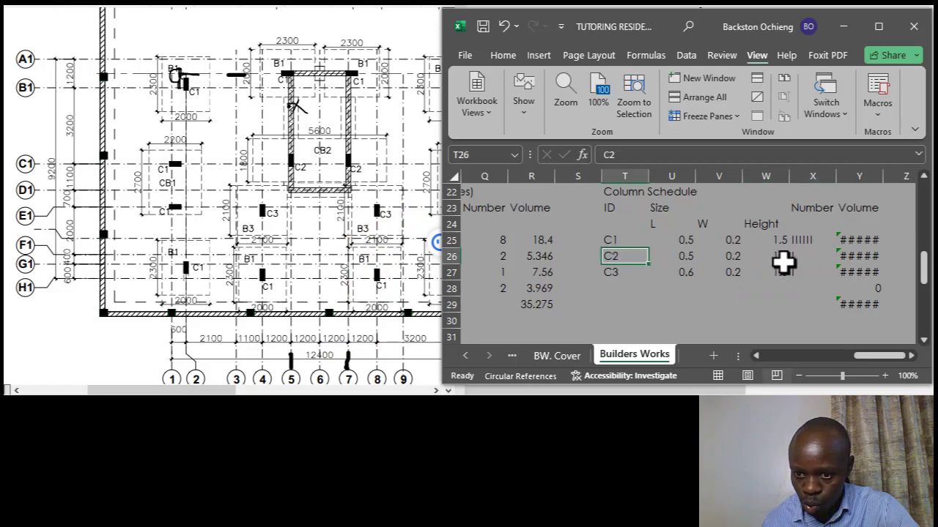
pyautogui.click(795, 257)
pyautogui.write('IIIIII')
pyautogui.press('BackSpace')
pyautogui.press('BackSpace')
pyautogui.press('BackSpace')
pyautogui.press('BackSpace')
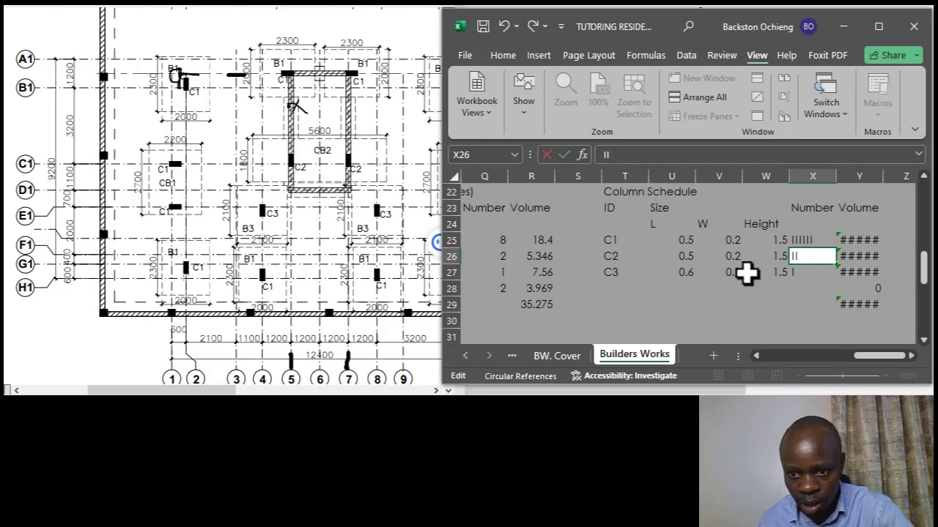
pyautogui.click(767, 301)
pyautogui.click(797, 262)
# Extend the C1 tally in X25 to IIIIIII.
pyautogui.click(800, 240)
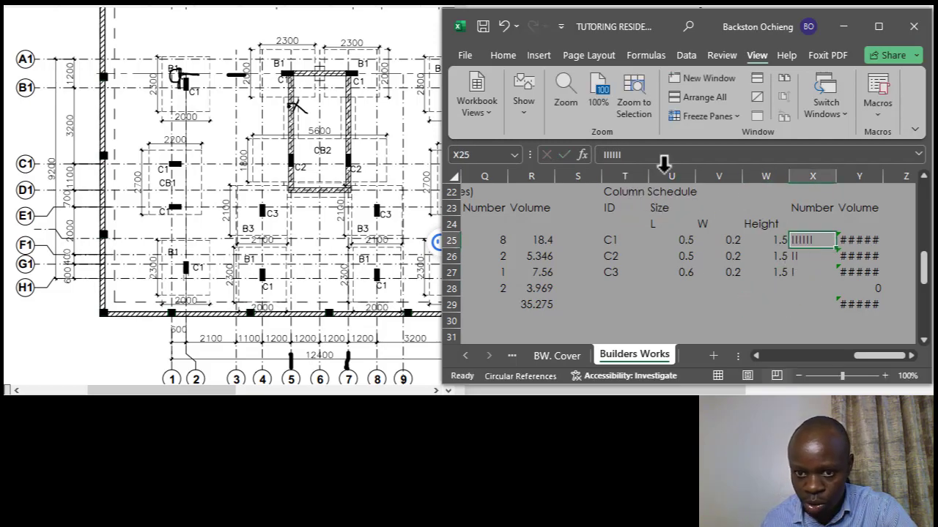
pyautogui.click(636, 157)
pyautogui.write('I')
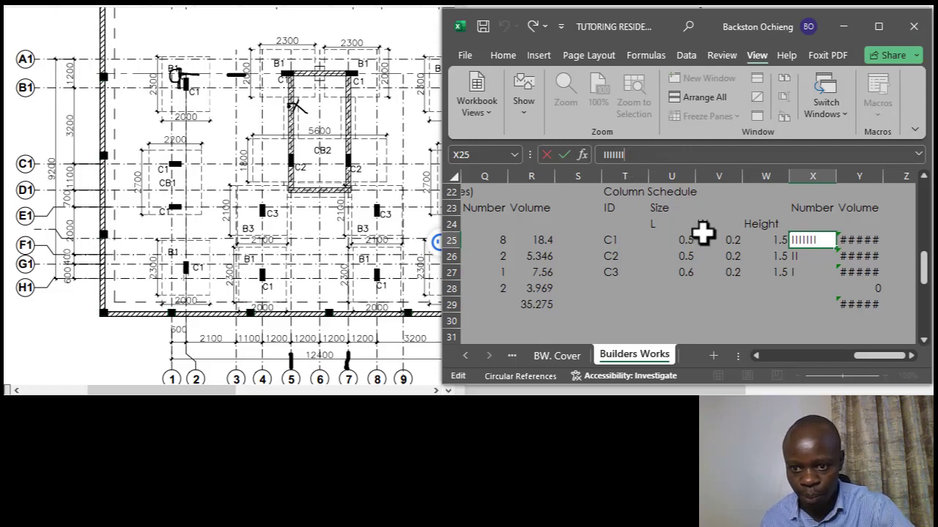
pyautogui.click(803, 288)
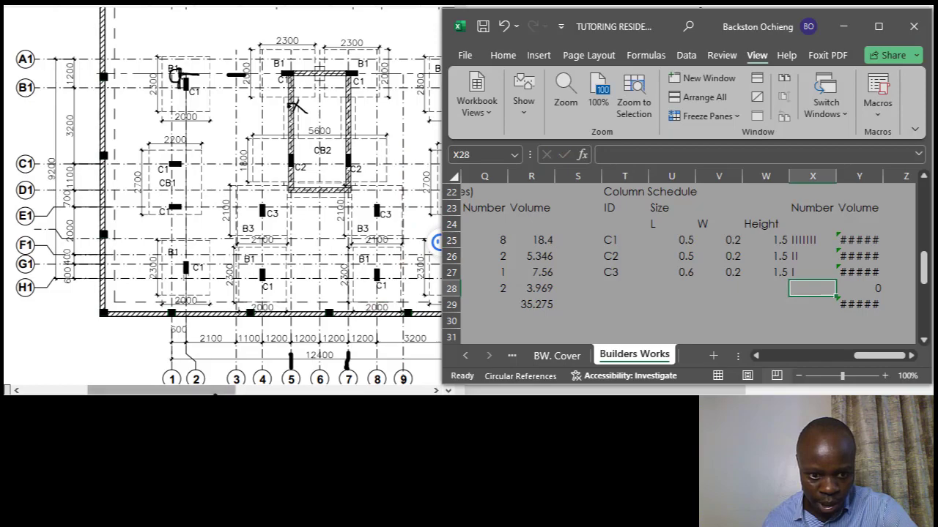
# Bring the gridline 10 side of the foundation layout into view and extend the C1 tally in X25 to IIIIIIII.
pyautogui.moveTo(213, 393); pyautogui.dragTo(245, 393)
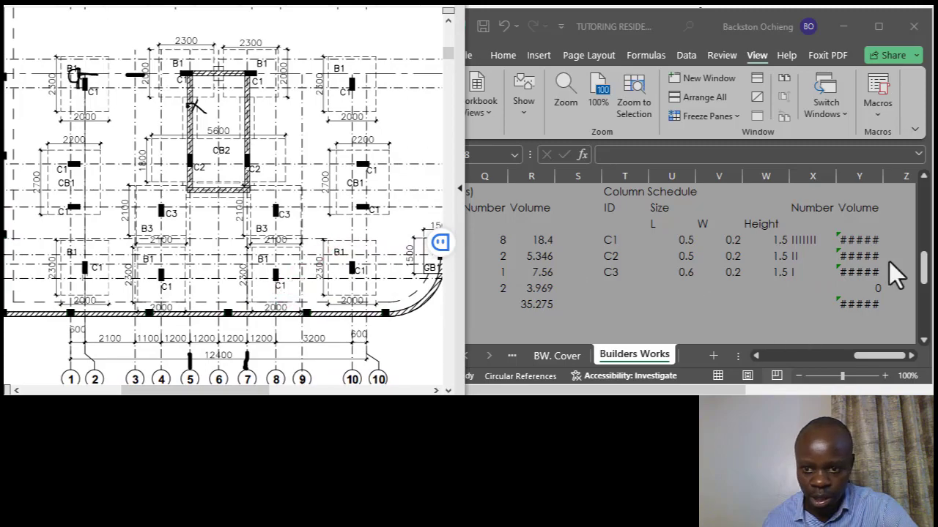
pyautogui.click(797, 249)
pyautogui.click(805, 241)
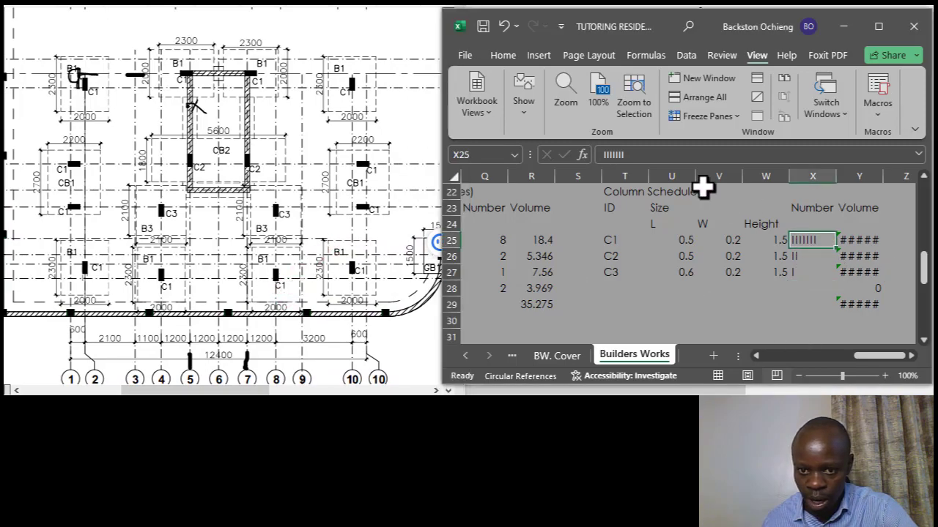
pyautogui.click(640, 158)
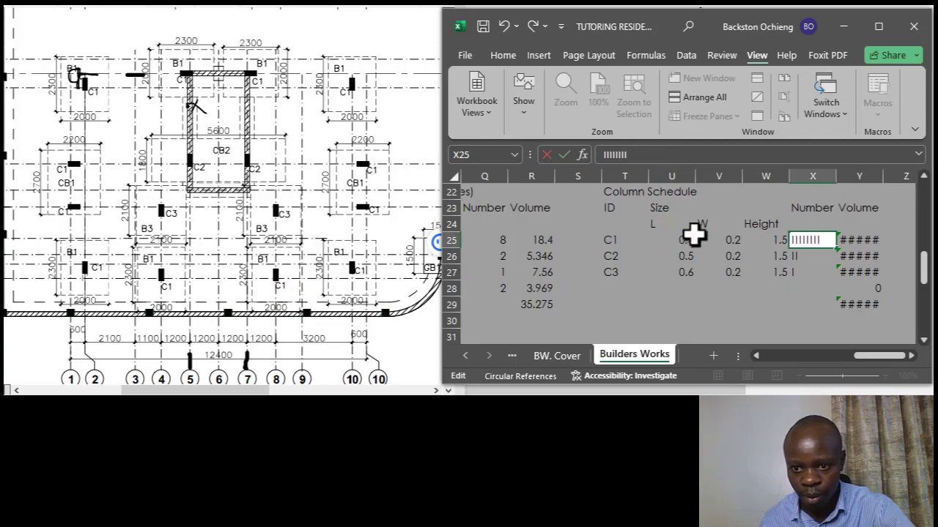
# Extend the C3 tally in X27 to II.
pyautogui.click(795, 274)
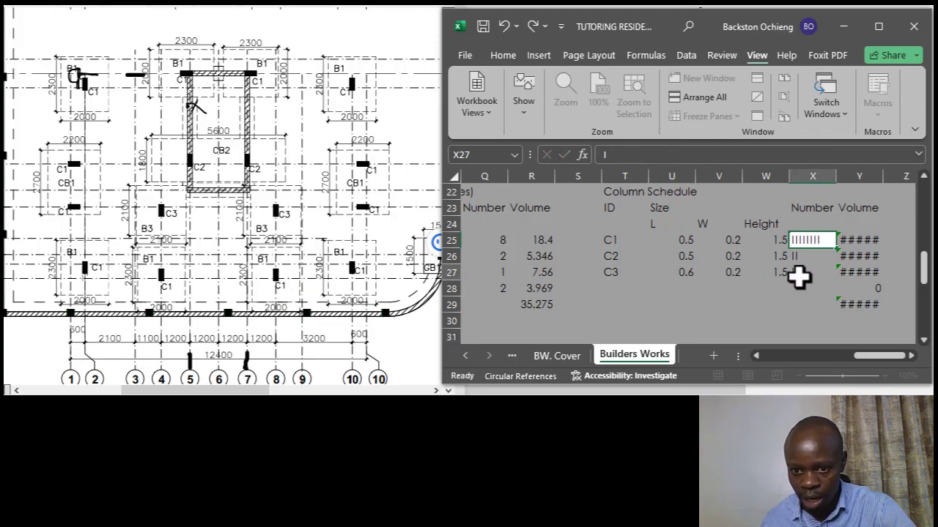
pyautogui.click(637, 158)
pyautogui.write('I')
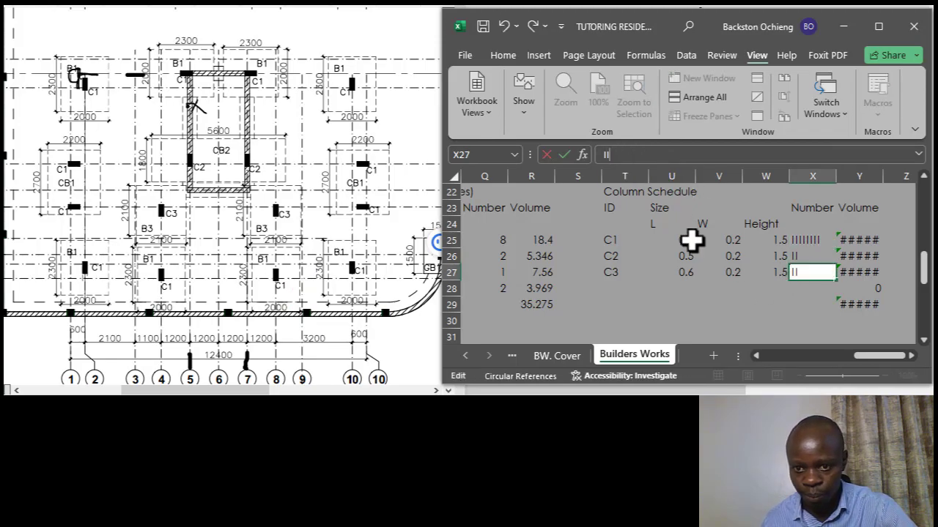
pyautogui.click(718, 270)
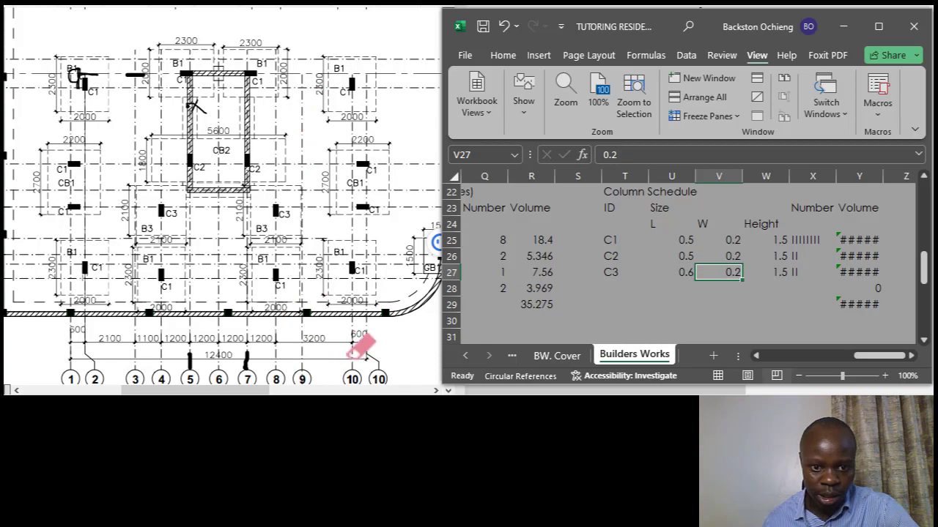
# Add one mark to the C1 tally in X25 to make it IIIIIIIII.
pyautogui.click(809, 238)
pyautogui.click(630, 154)
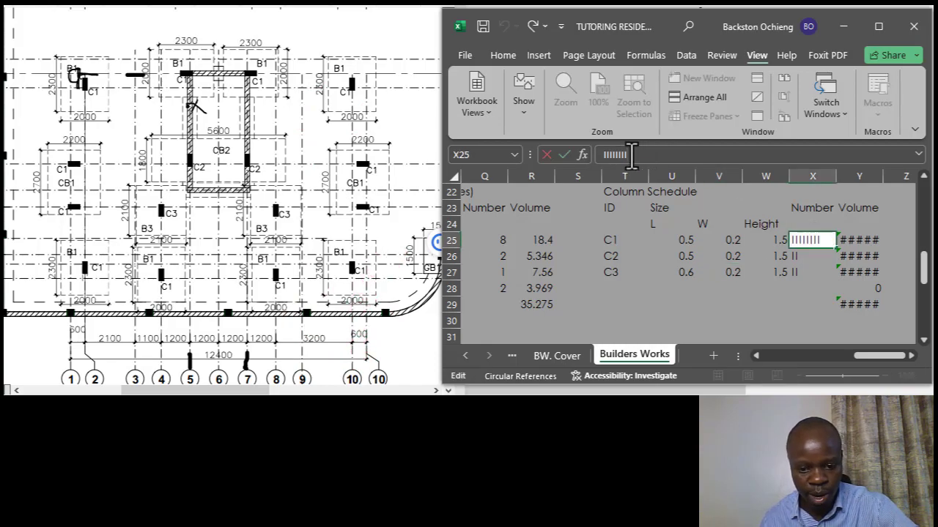
pyautogui.click(722, 272)
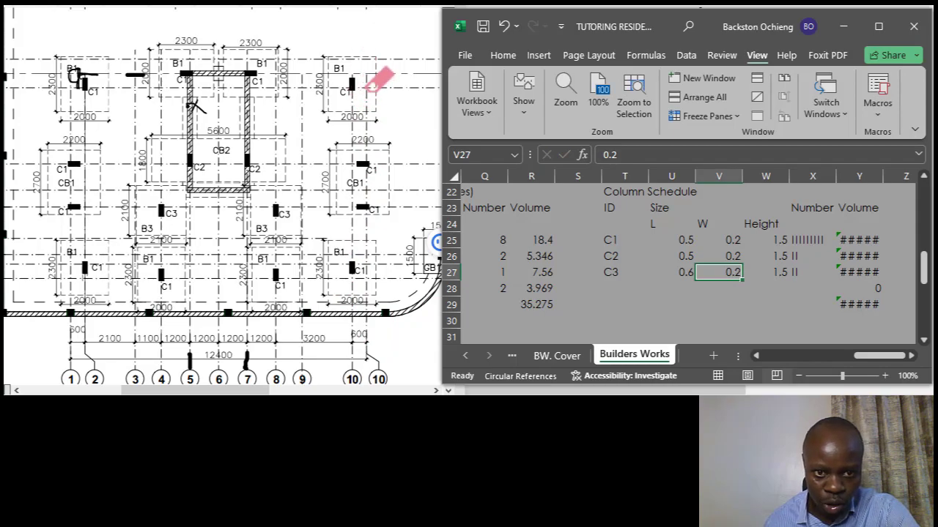
# Add one mark to the C1 tally in X25 to make it IIIIIIIIII.
pyautogui.click(807, 243)
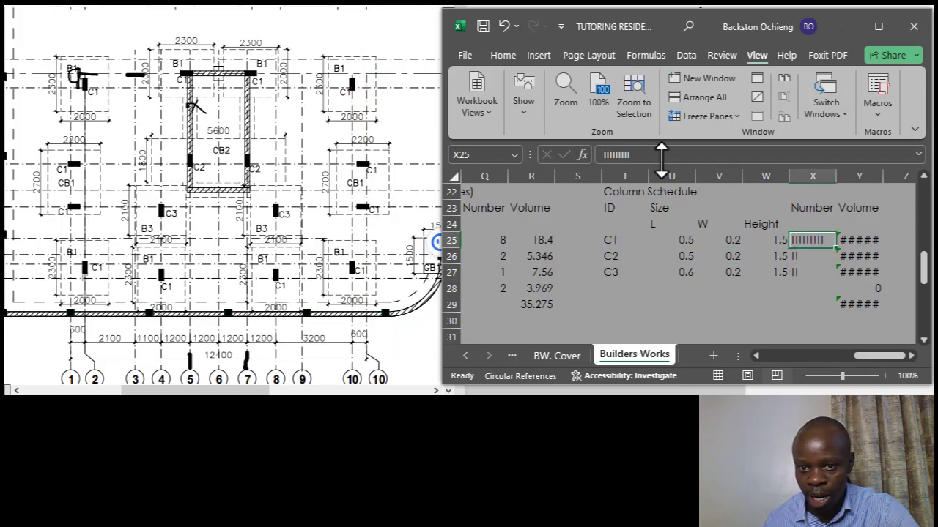
pyautogui.click(630, 155)
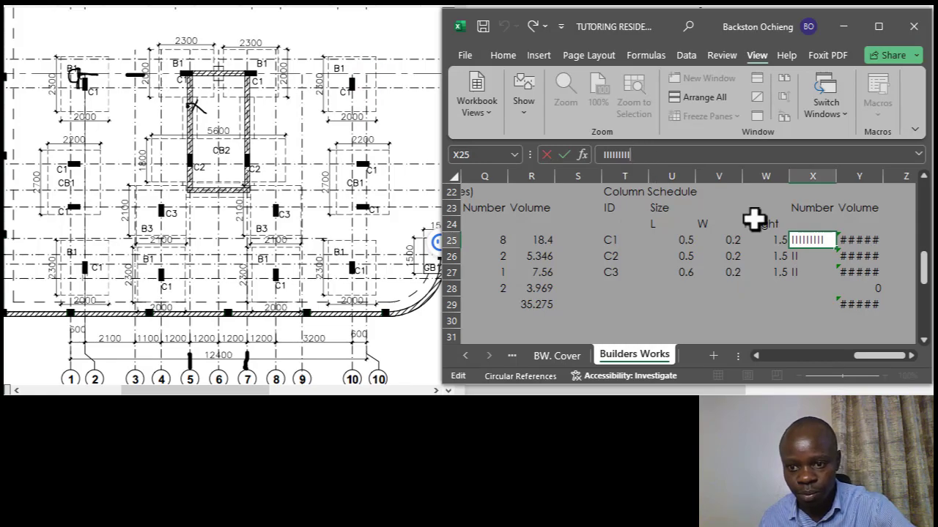
pyautogui.click(808, 254)
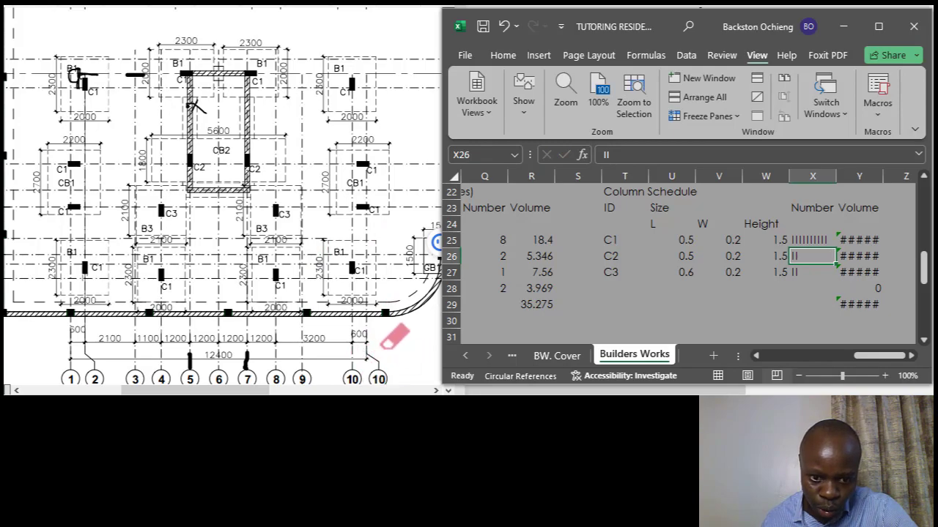
# Check the remaining C1 columns on the foundation layout and extend the C1 tally in X25 to IIIIIIIIIIII.
pyautogui.scroll(-1, 392, 341)
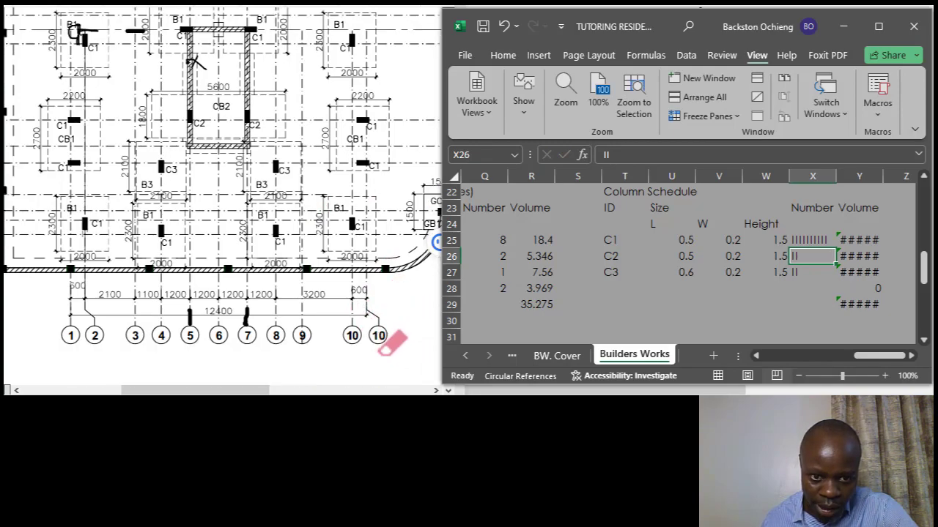
pyautogui.scroll(1, 392, 341)
pyautogui.scroll(-1, 394, 339)
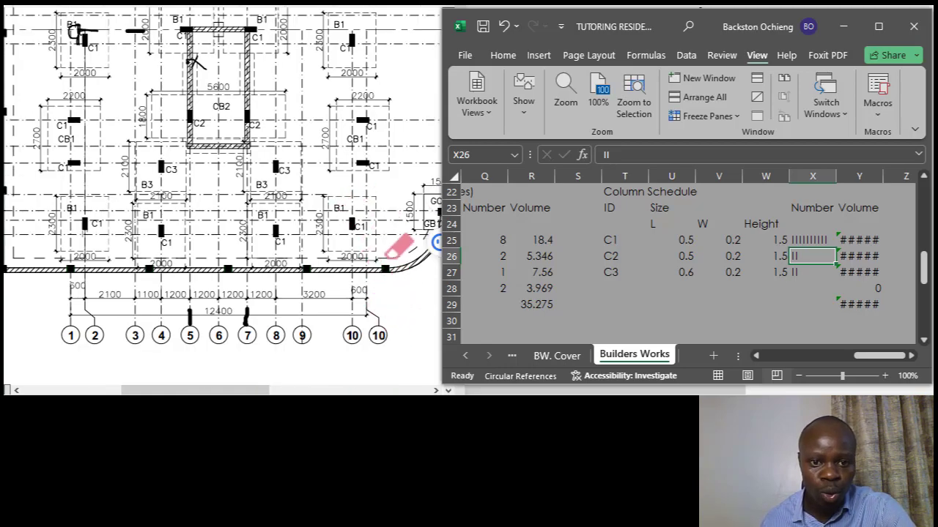
pyautogui.scroll(1, 395, 253)
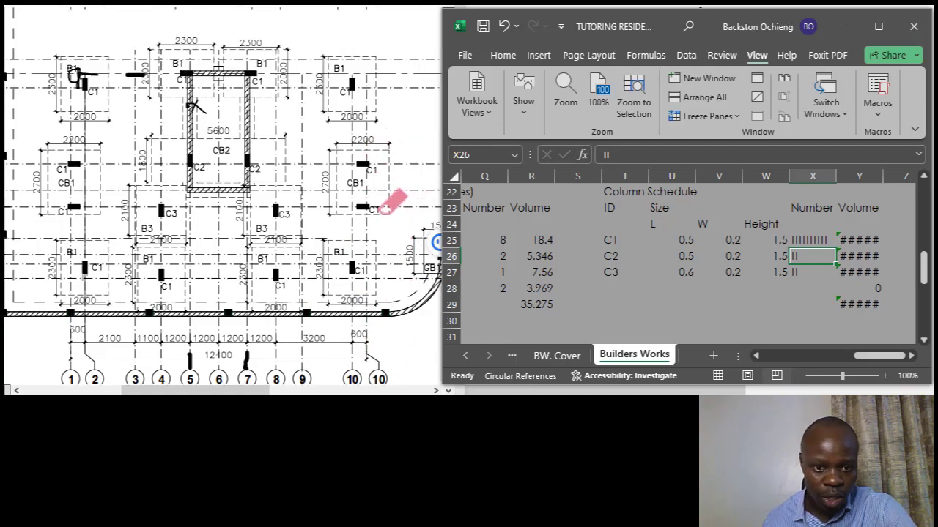
pyautogui.click(813, 239)
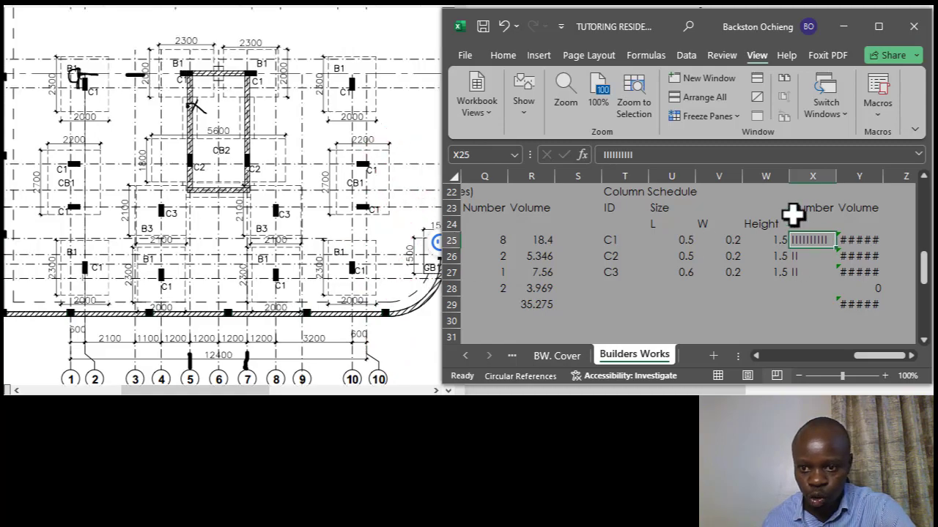
pyautogui.click(643, 155)
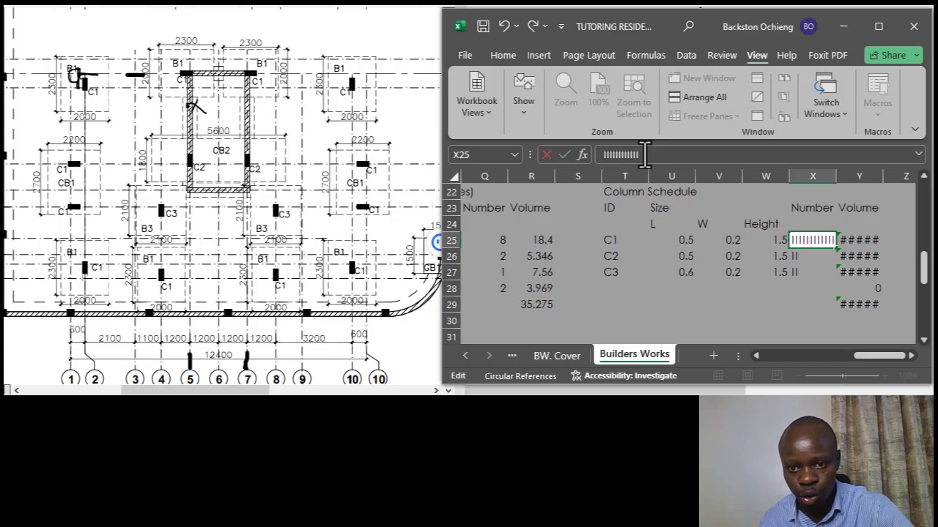
pyautogui.click(797, 273)
pyautogui.click(806, 255)
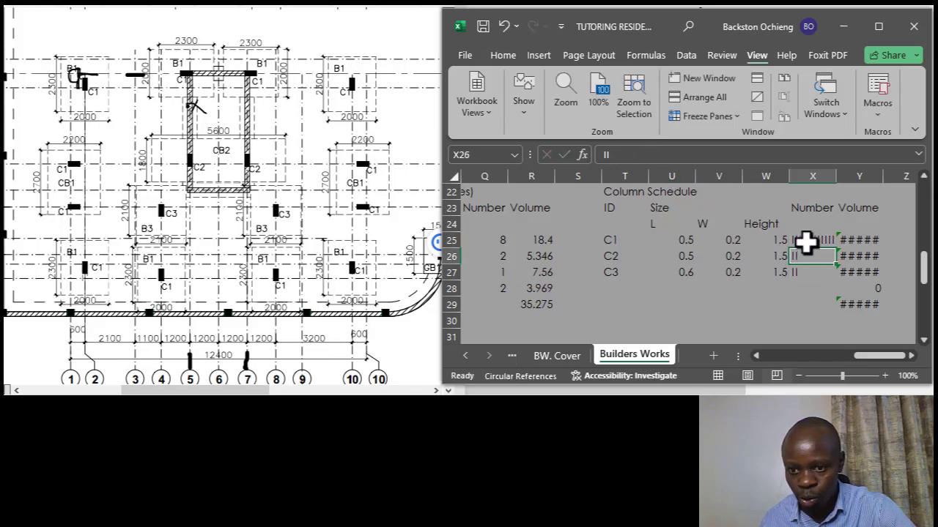
# Review the C1, C2 and C3 tallies in X25:X27 against the foundation layout and count the marks in X25.
pyautogui.click(806, 244)
pyautogui.scroll(-1, 307, 202)
pyautogui.scroll(1, 302, 207)
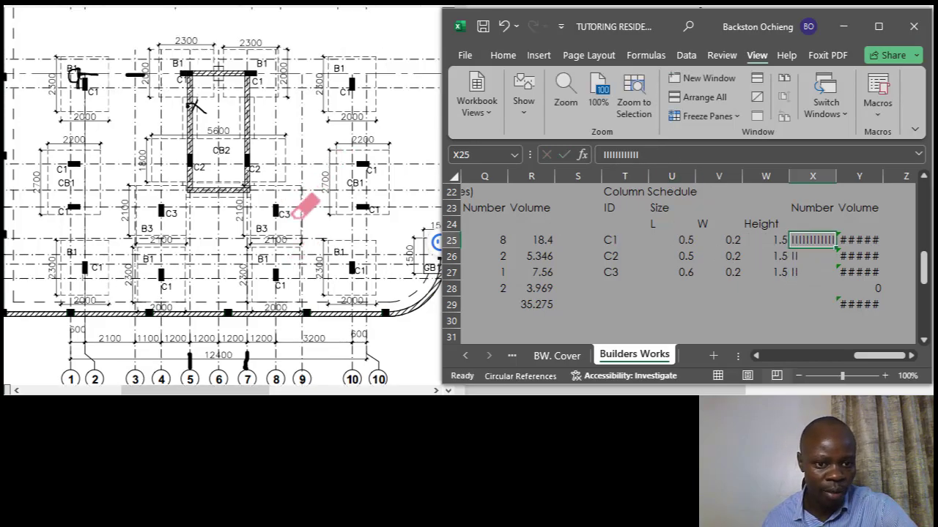
pyautogui.scroll(2, 306, 205)
pyautogui.click(798, 272)
pyautogui.click(802, 256)
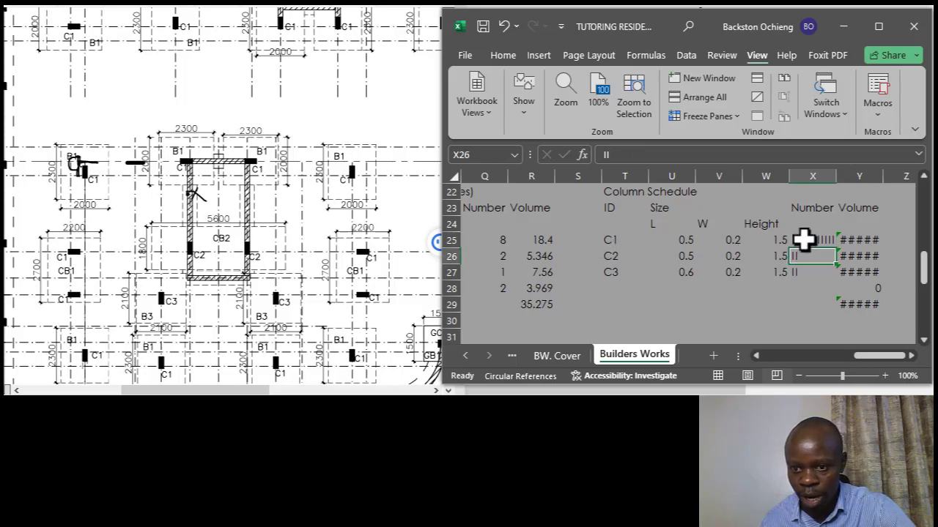
pyautogui.click(806, 239)
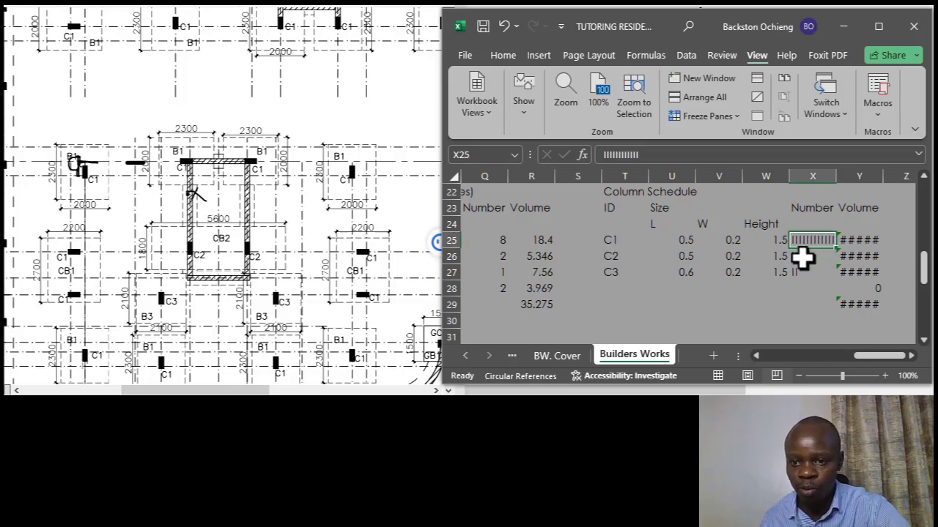
pyautogui.click(802, 255)
pyautogui.click(801, 271)
pyautogui.click(809, 256)
pyautogui.click(808, 241)
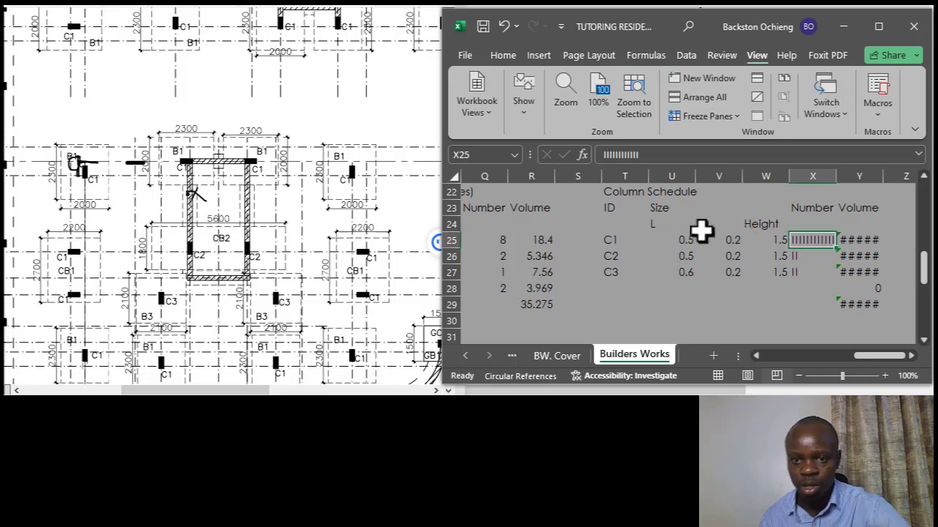
pyautogui.click(652, 154)
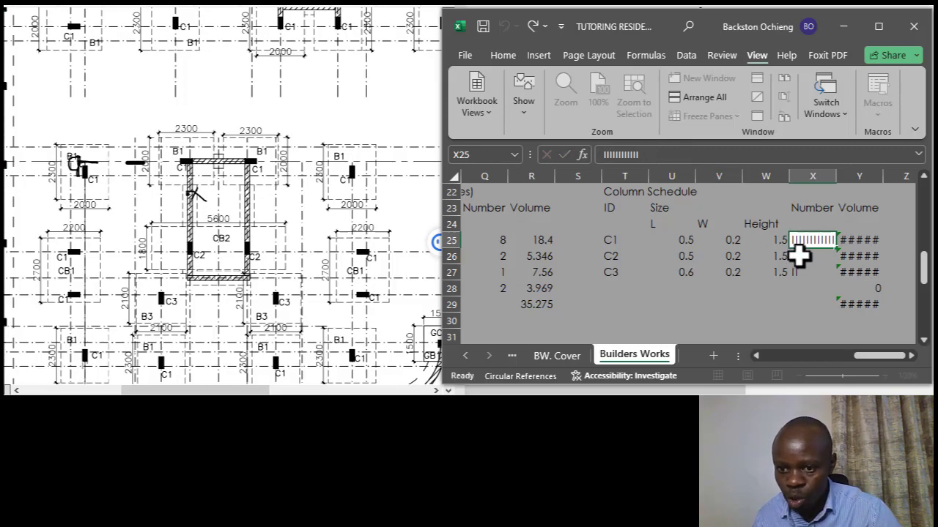
pyautogui.press('Return')
# Replace the tallies in the Column Schedule's Number column with 12 for C1, 2 for C2 and 2 for C3.
pyautogui.click(816, 237)
pyautogui.write('12')
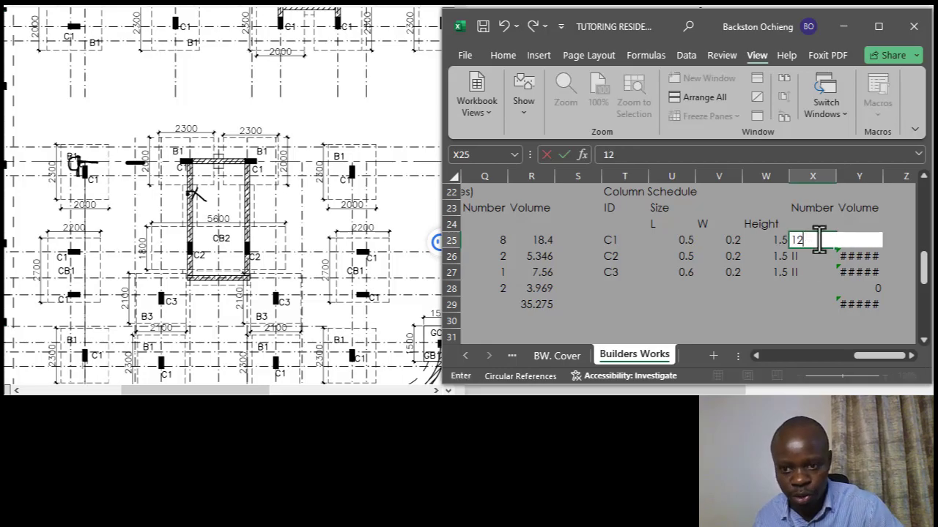
pyautogui.press('Return')
pyautogui.write('2')
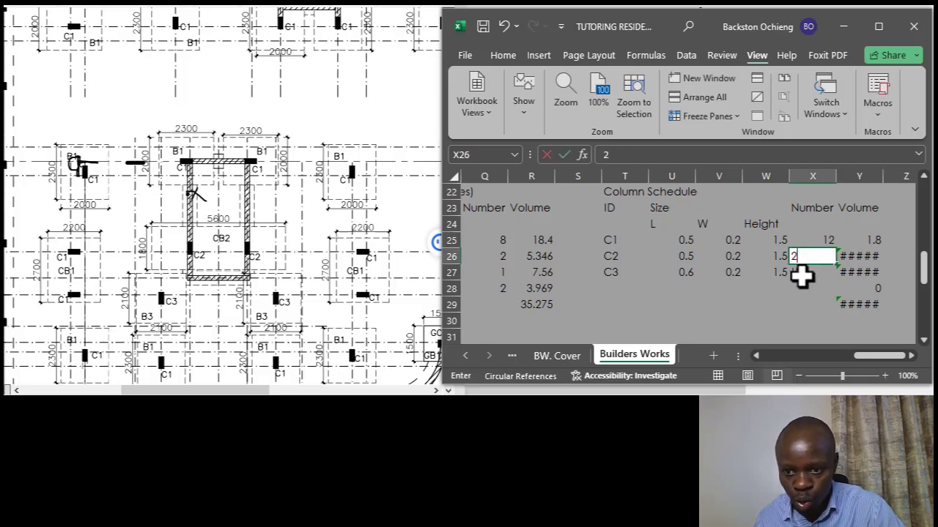
pyautogui.press('Return')
pyautogui.write('2')
pyautogui.click(775, 286)
pyautogui.click(808, 272)
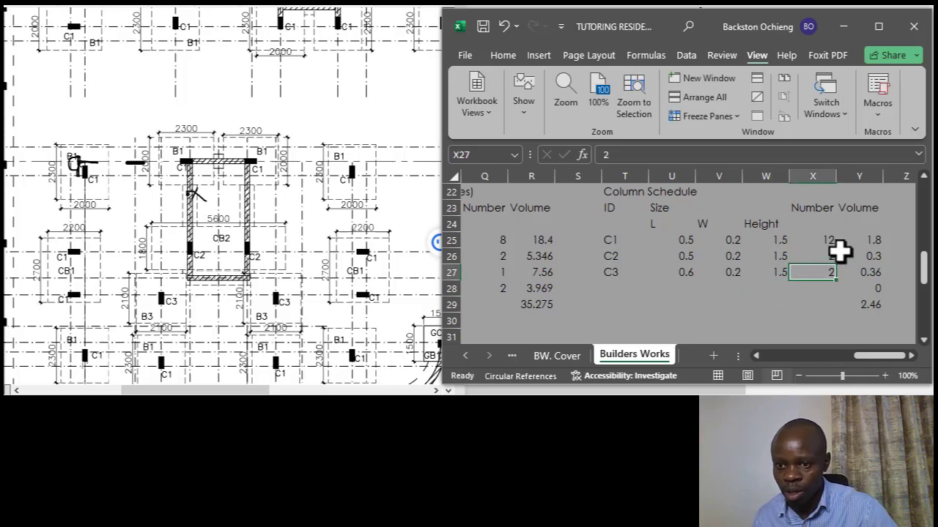
# Inspect the volume formulas of the C1, C2 and C3 columns in Y25, Y26 and Y27.
pyautogui.click(863, 241)
pyautogui.click(703, 155)
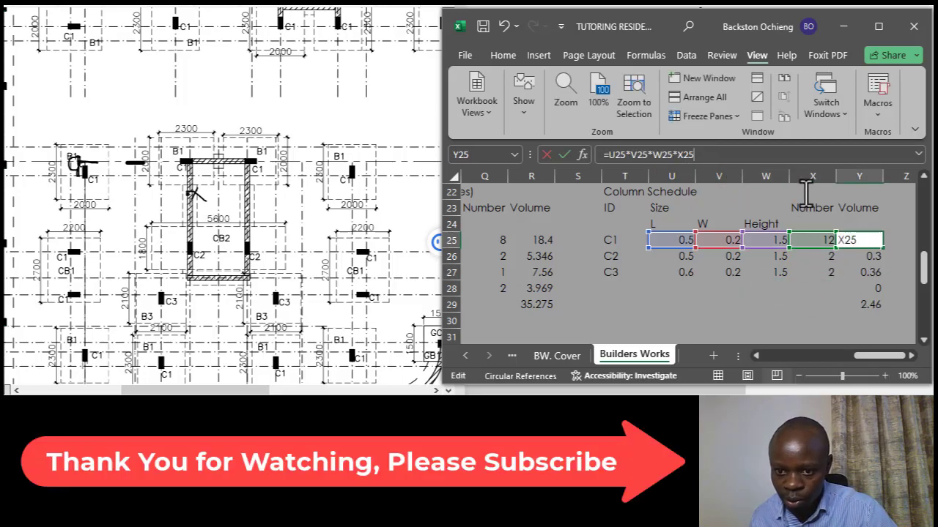
pyautogui.click(815, 295)
pyautogui.click(868, 243)
pyautogui.click(866, 257)
pyautogui.click(702, 154)
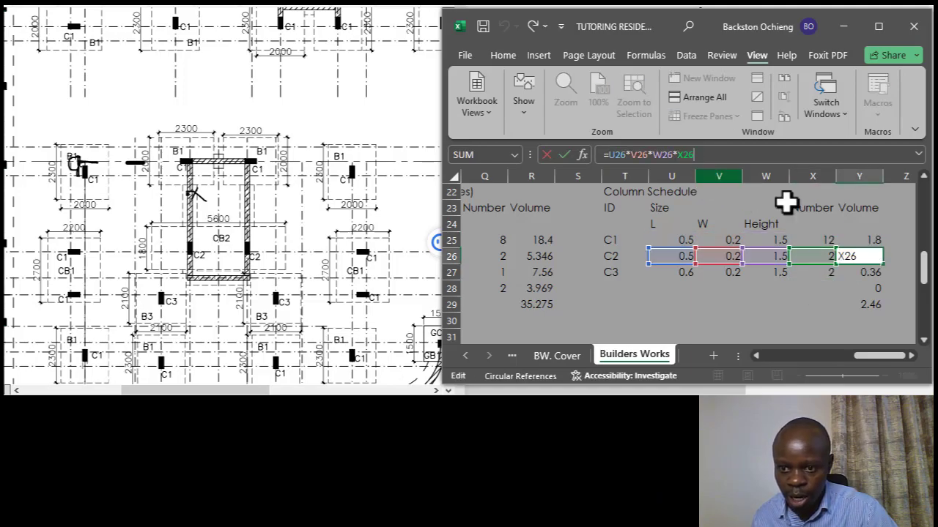
pyautogui.click(745, 293)
pyautogui.click(858, 271)
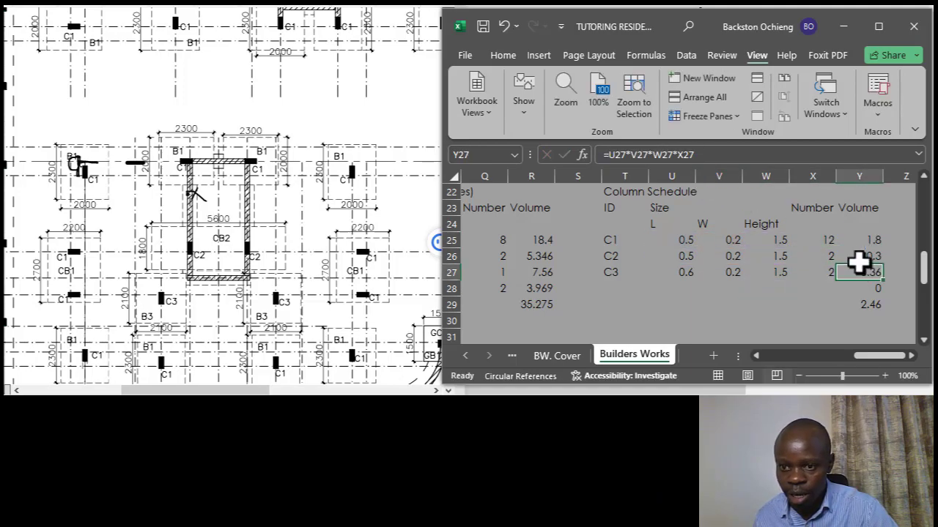
pyautogui.click(704, 155)
pyautogui.click(773, 320)
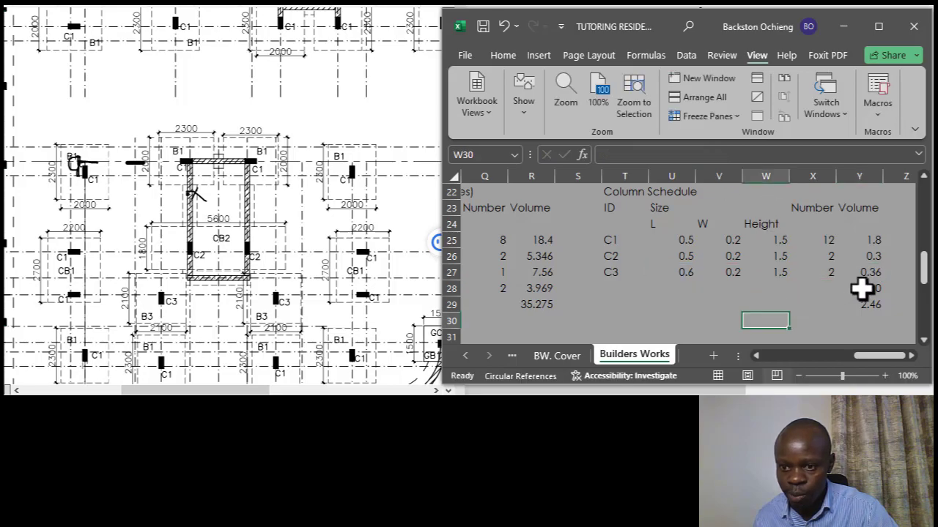
# Clear the unused volume formula from Y28 in the Column Schedule.
pyautogui.click(862, 289)
pyautogui.press('BackSpace')
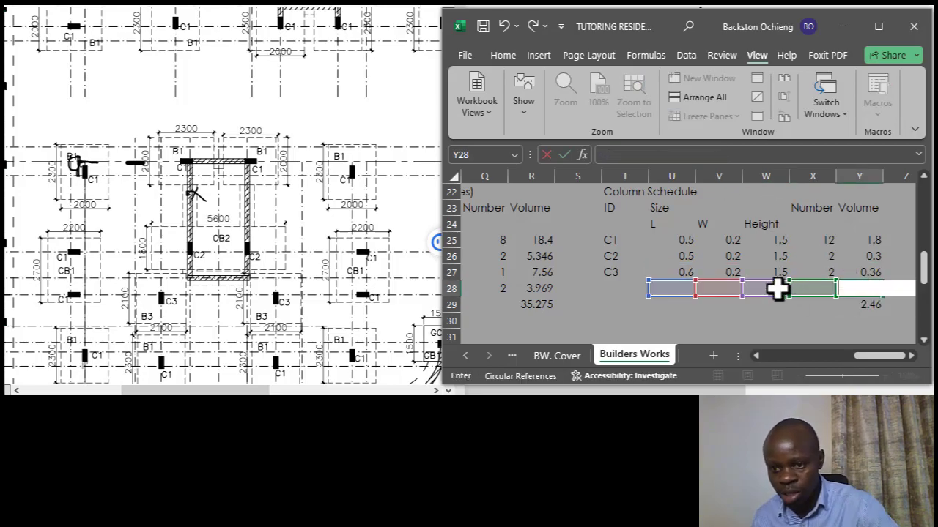
pyautogui.click(779, 290)
pyautogui.click(811, 318)
# Inspect the SUM formula for the total column volume in Y29 and dismiss the alert.
pyautogui.click(861, 302)
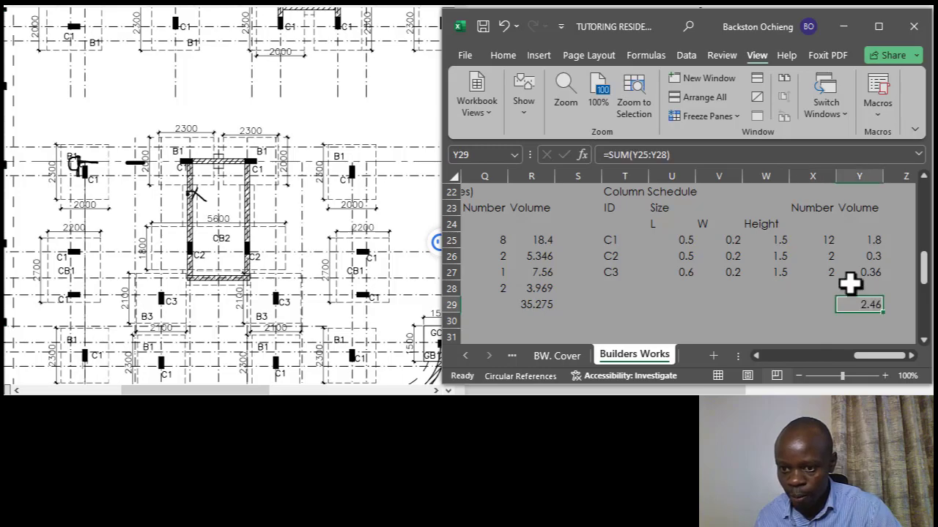
pyautogui.click(687, 155)
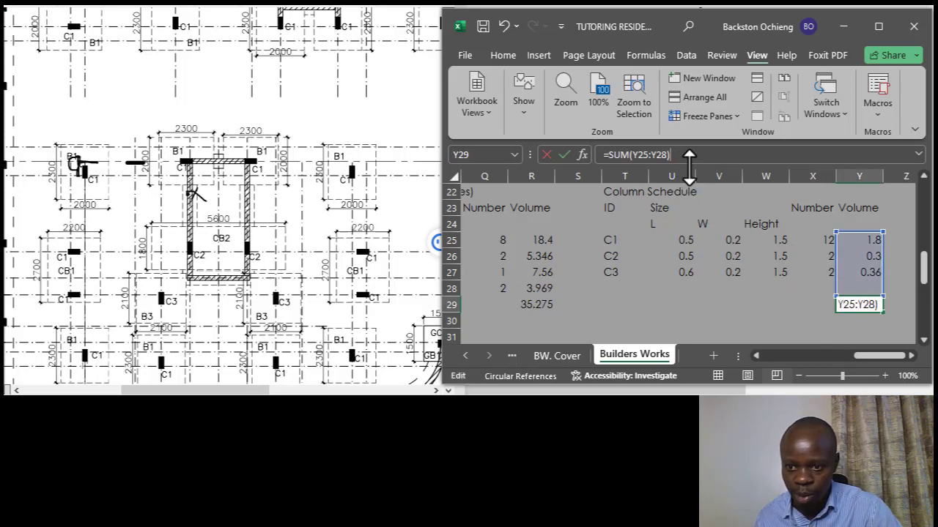
pyautogui.click(750, 301)
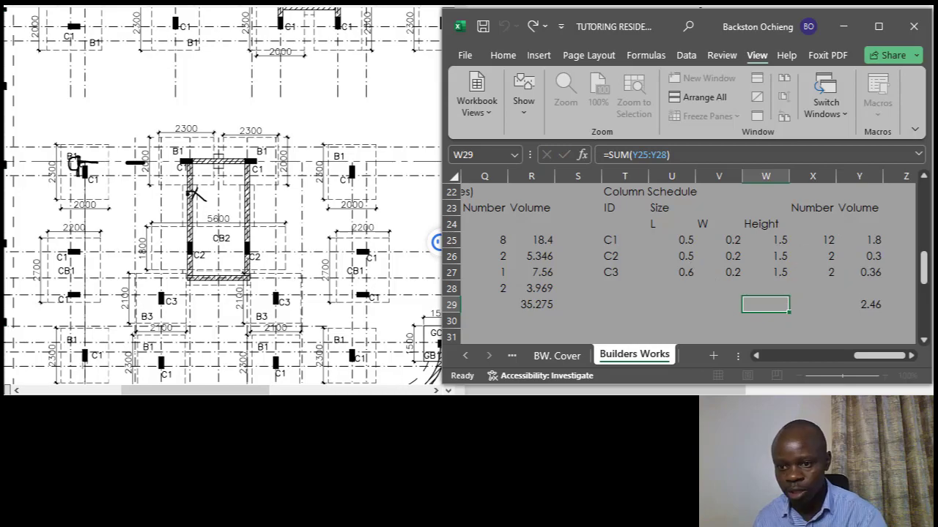
pyautogui.click(850, 299)
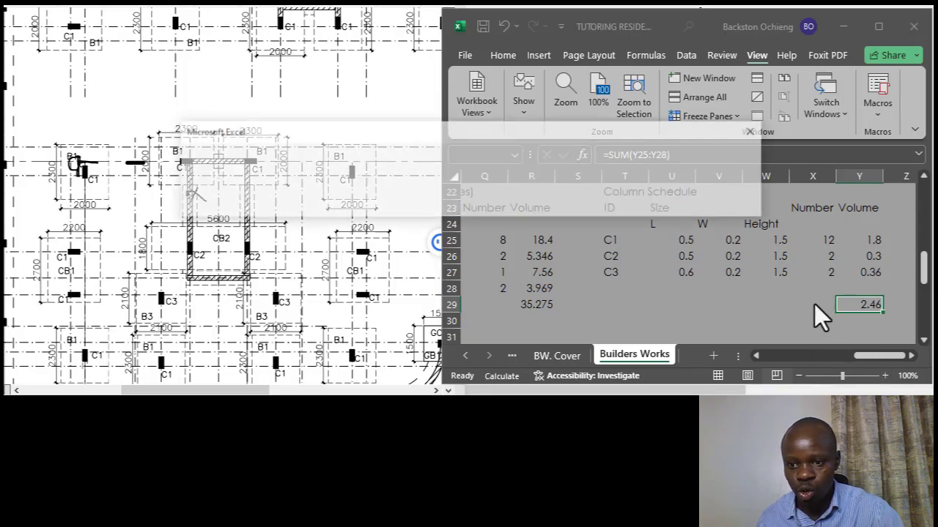
pyautogui.click(756, 132)
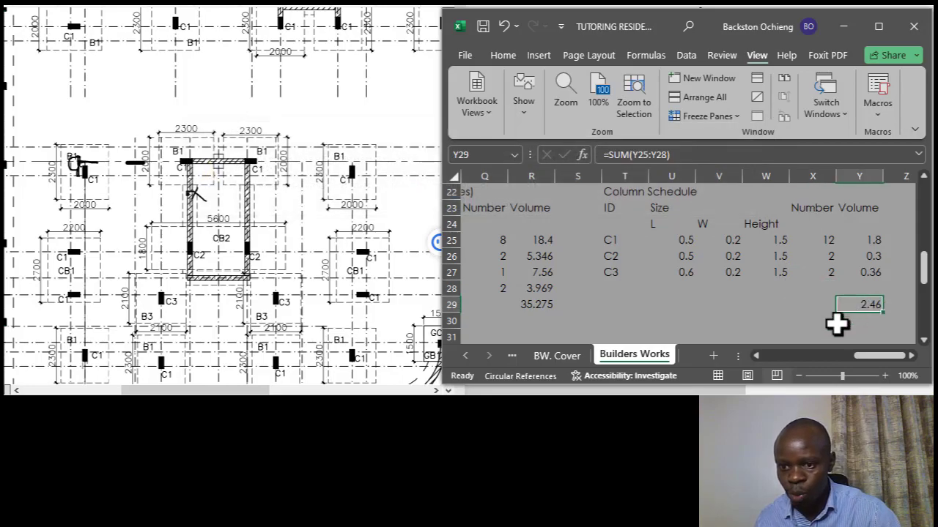
pyautogui.click(806, 301)
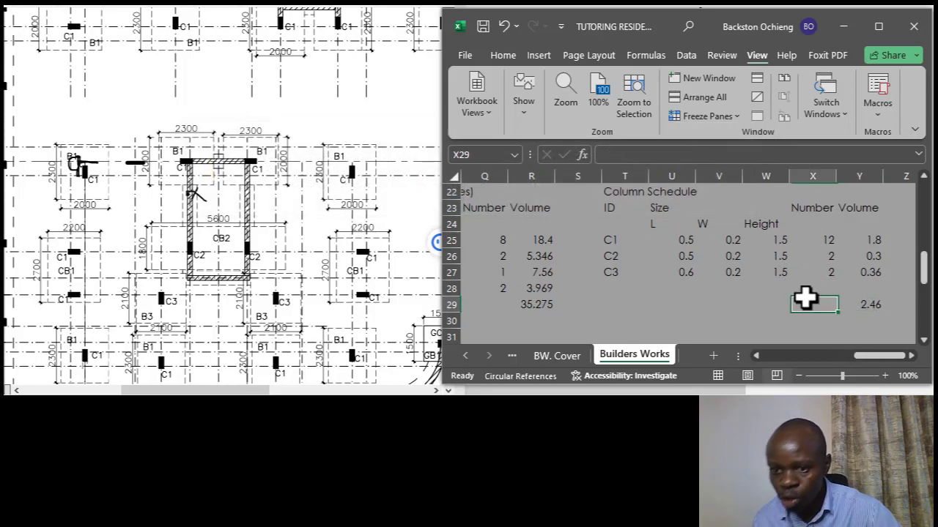
# Enter the unit CM in C27 and the quantity 3 in D27 for the stub columns item.
pyautogui.moveTo(872, 355); pyautogui.dragTo(772, 357)
pyautogui.click(578, 276)
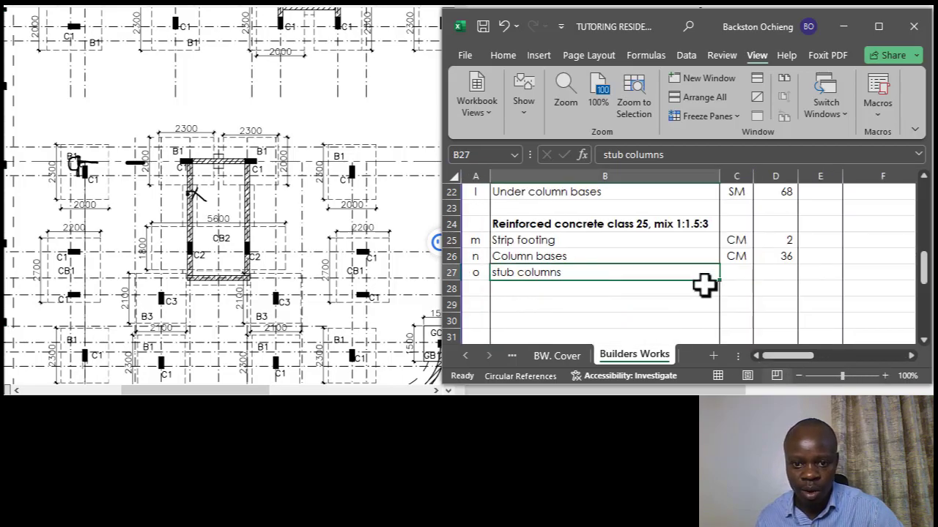
pyautogui.click(738, 272)
pyautogui.write('CM')
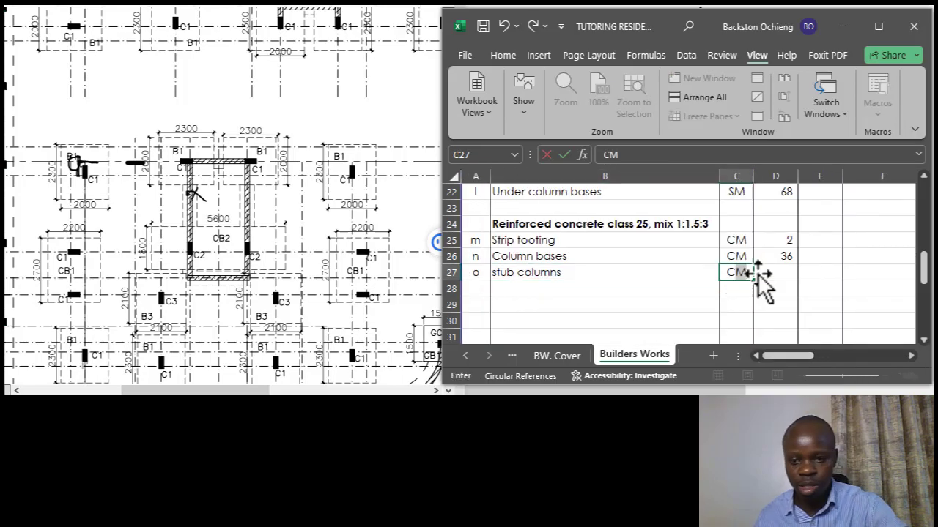
pyautogui.click(784, 276)
pyautogui.write('3')
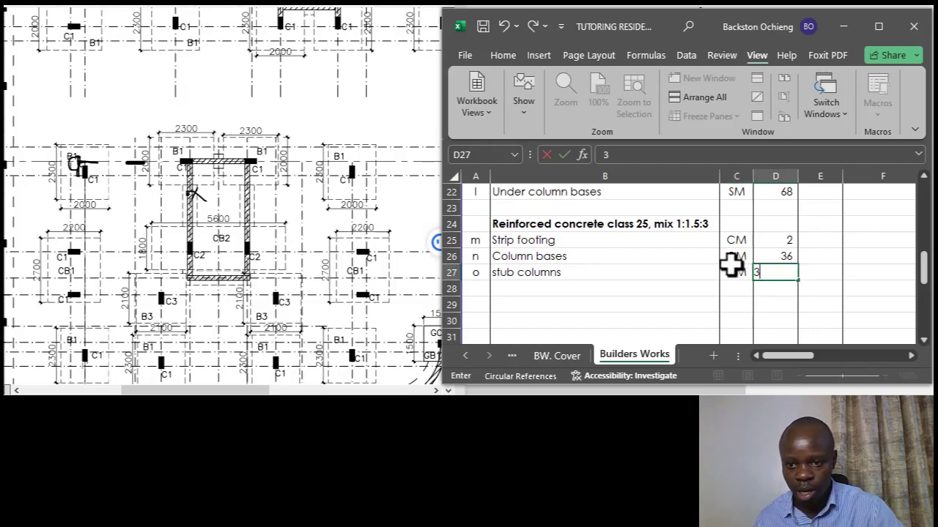
pyautogui.click(691, 283)
pyautogui.click(762, 273)
# Review the reinforced concrete items in the bill and examine the foundation layout along gridlines A1 to H1.
pyautogui.click(581, 277)
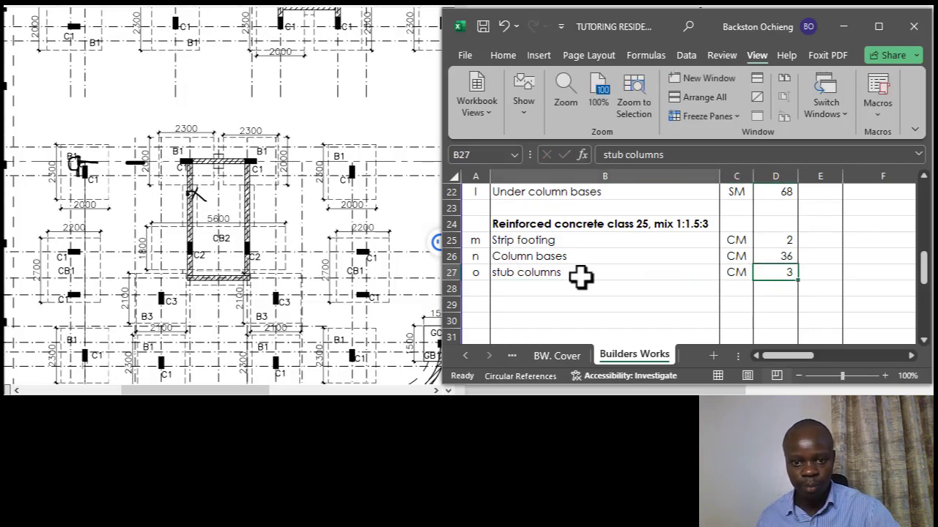
pyautogui.click(770, 272)
pyautogui.click(539, 275)
pyautogui.click(598, 253)
pyautogui.click(598, 238)
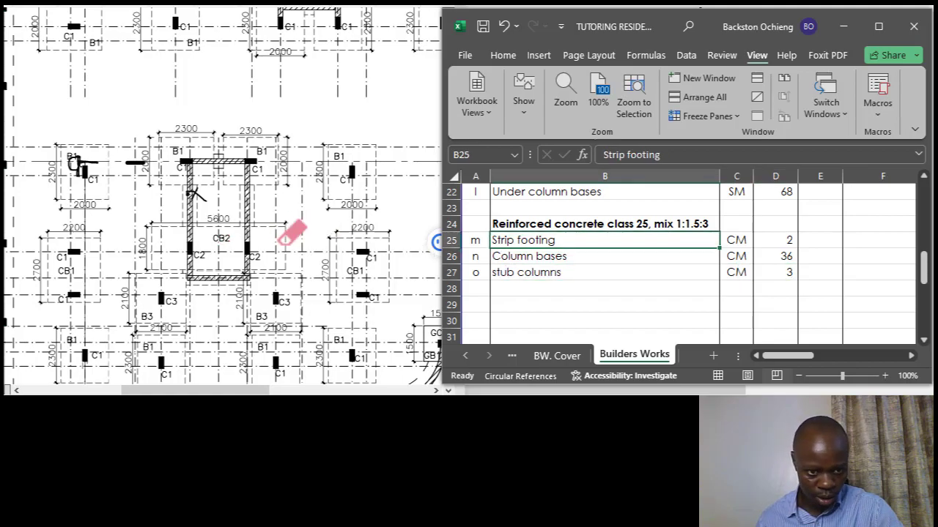
pyautogui.scroll(-3, 286, 233)
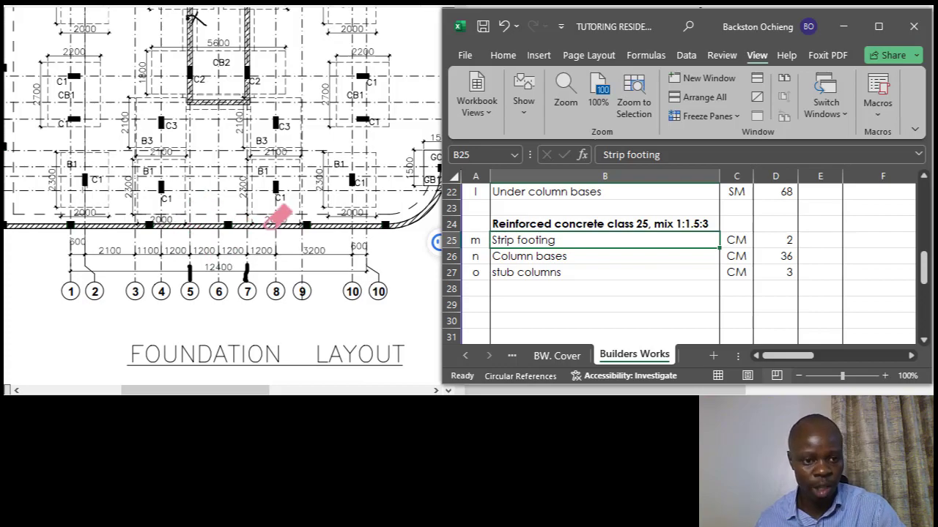
pyautogui.moveTo(226, 390); pyautogui.dragTo(179, 382)
pyautogui.scroll(2, 335, 261)
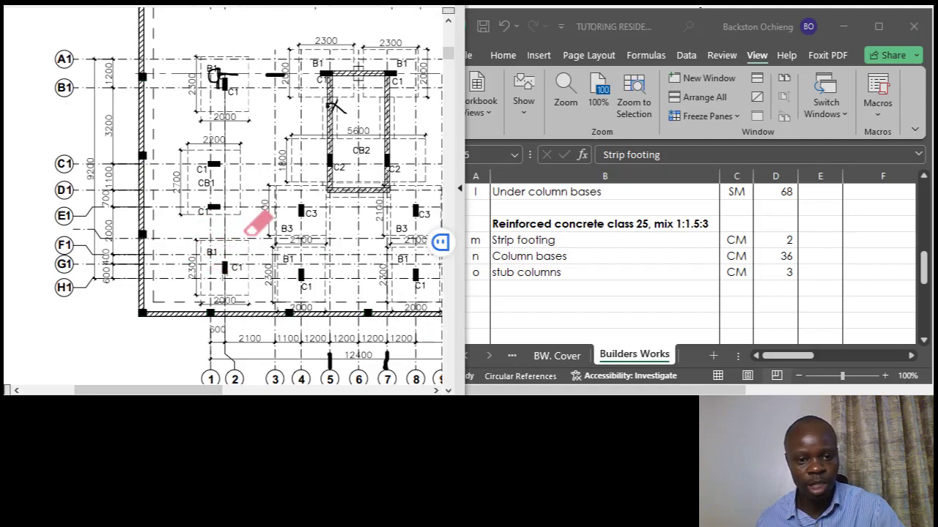
pyautogui.click(556, 270)
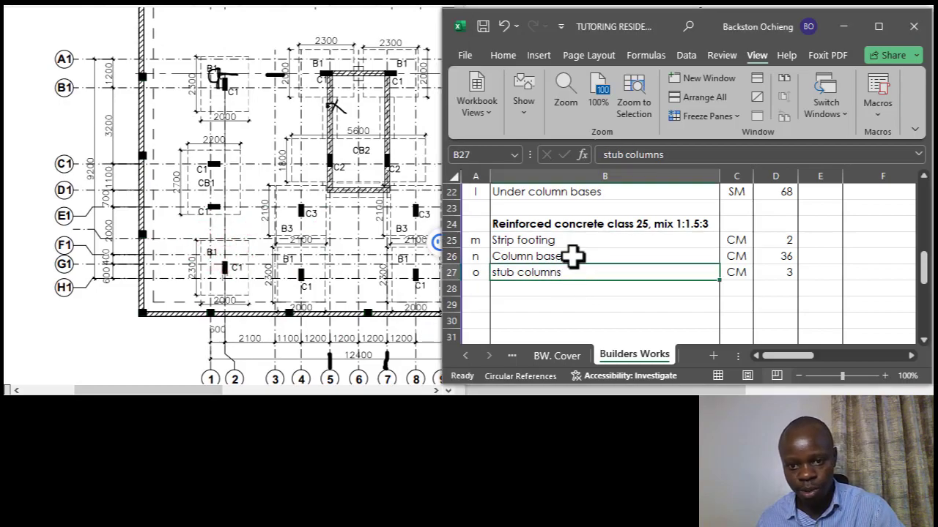
pyautogui.click(573, 256)
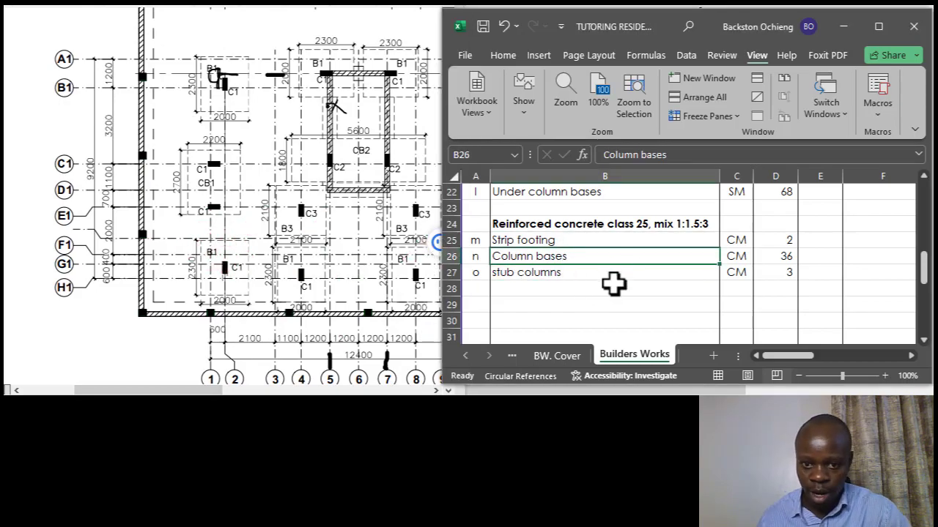
pyautogui.click(592, 277)
pyautogui.click(629, 254)
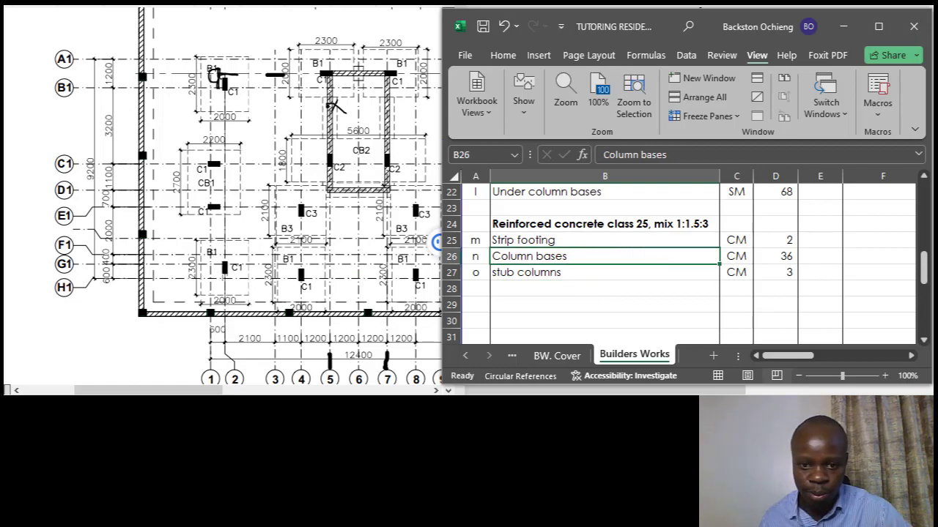
pyautogui.click(566, 271)
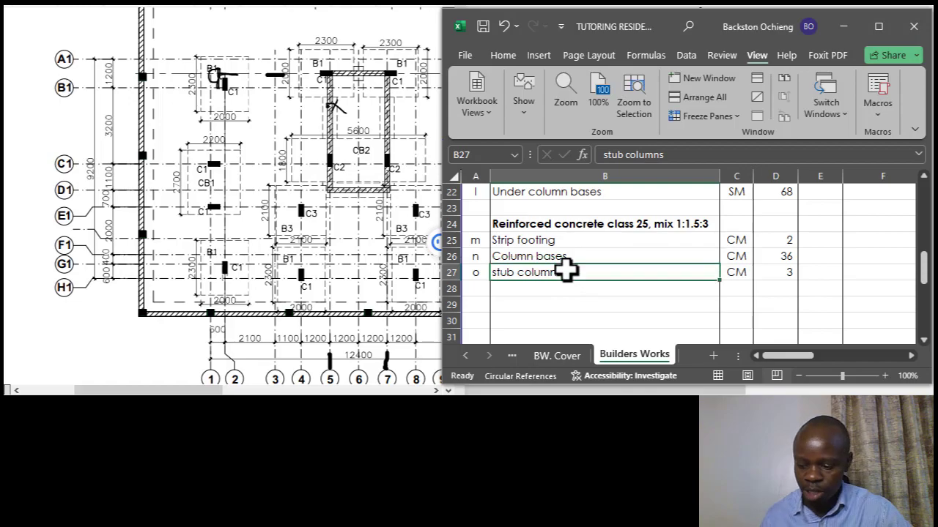
# Add item p, Ground beams, in row 28 of the bill beneath the stub columns item.
pyautogui.click(475, 287)
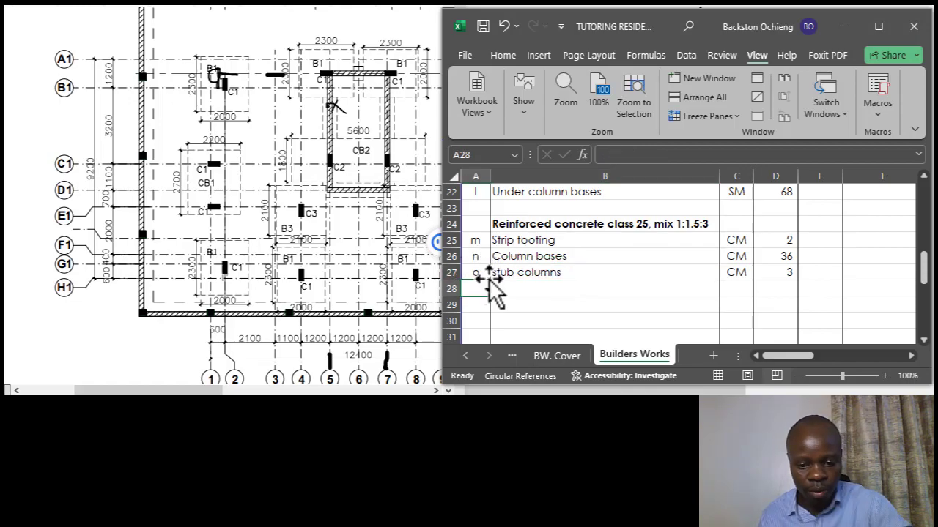
pyautogui.write('p')
pyautogui.click(529, 291)
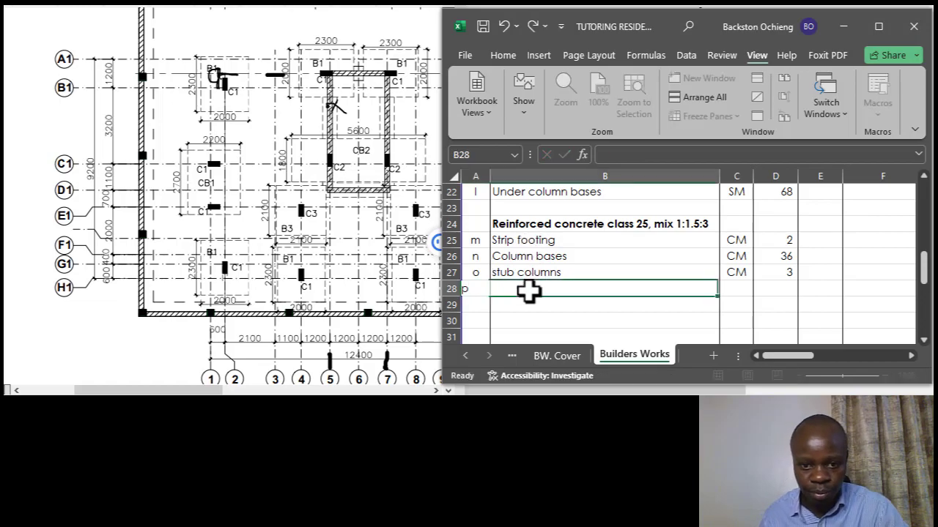
pyautogui.write('Ground beams')
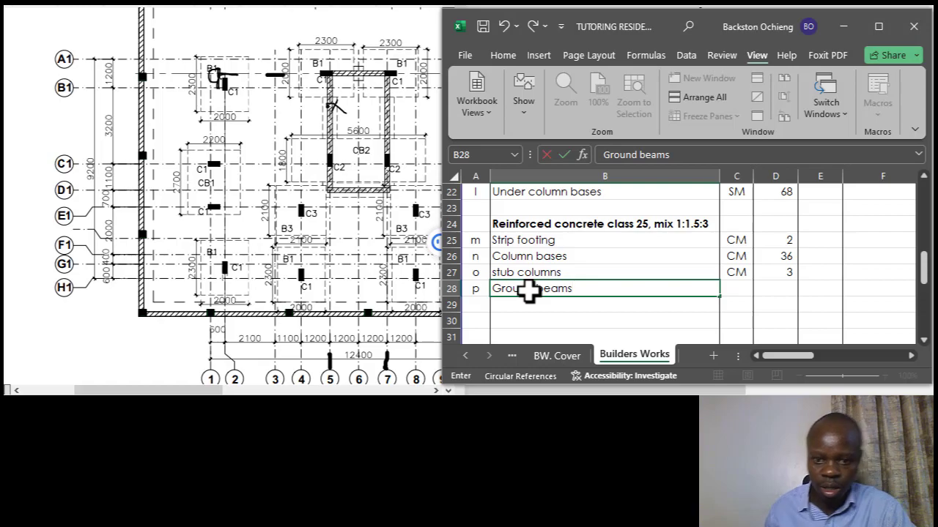
pyautogui.click(587, 259)
# Review the reinforced concrete items in the bill and examine the ground beam in the typical strip footing section.
pyautogui.click(578, 288)
pyautogui.click(566, 255)
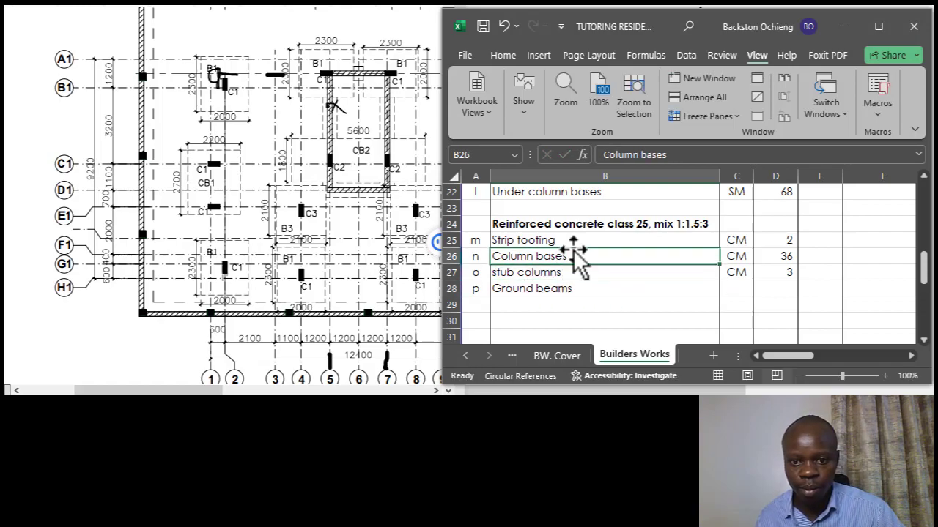
pyautogui.click(582, 241)
pyautogui.click(570, 269)
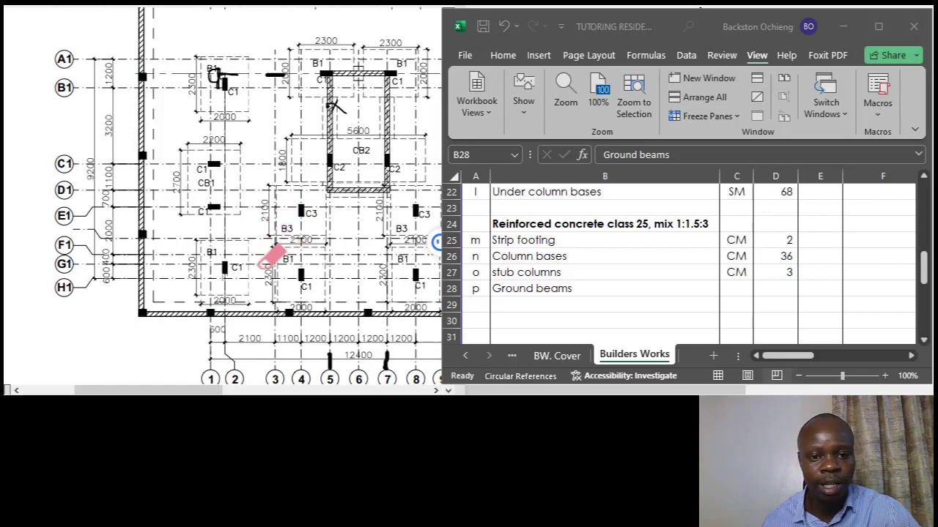
pyautogui.scroll(-3, 302, 233)
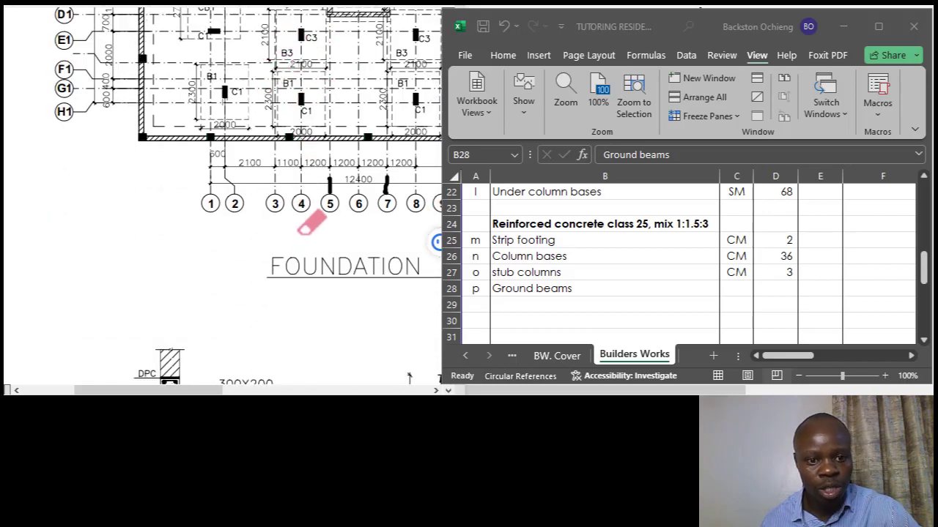
pyautogui.scroll(-2, 311, 223)
pyautogui.scroll(-2, 311, 220)
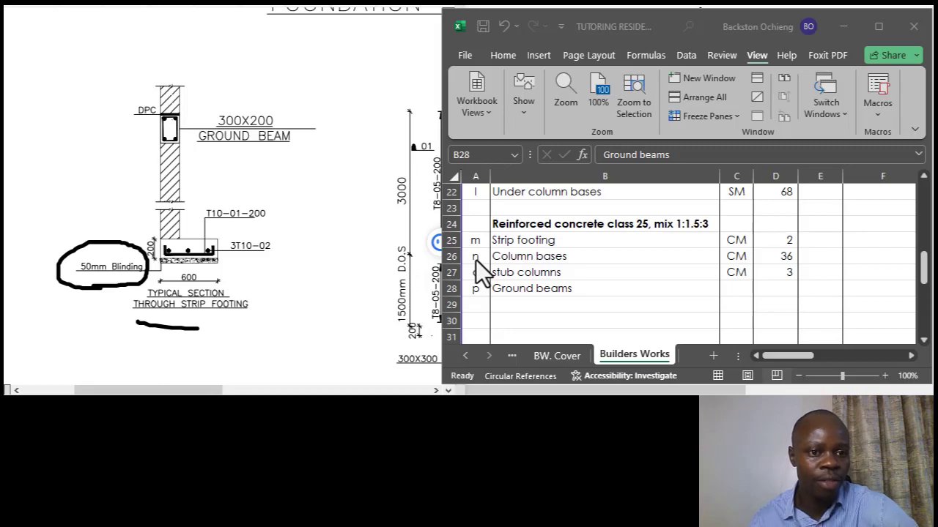
pyautogui.click(613, 291)
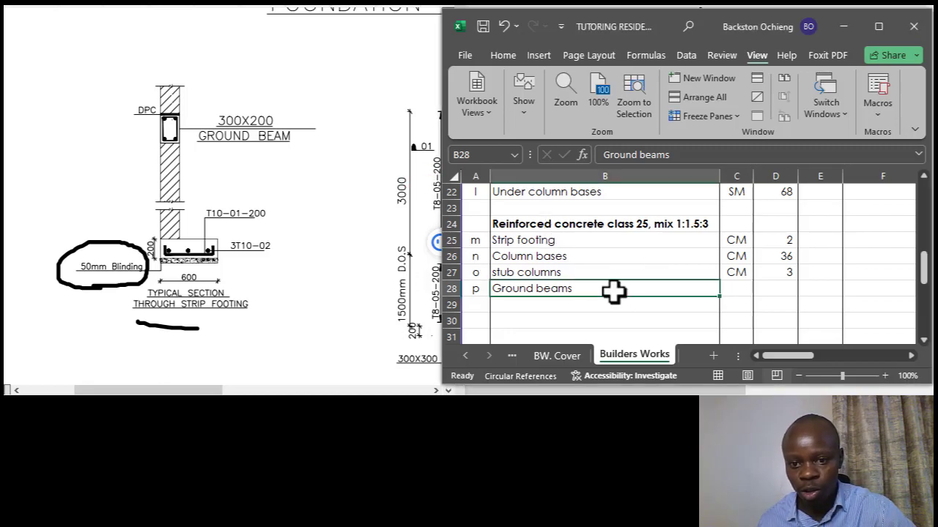
pyautogui.click(654, 272)
pyautogui.click(642, 288)
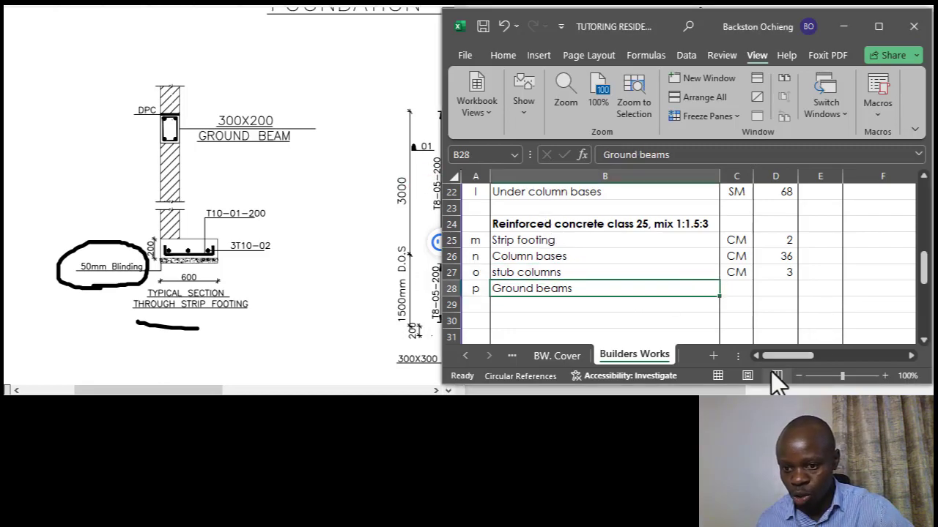
# Label G32 as Ground beams in the take-off area below the footing volume.
pyautogui.moveTo(794, 358)
pyautogui.mouseDown()
pyautogui.moveTo(873, 351)
pyautogui.moveTo(801, 356)
pyautogui.mouseUp()
pyautogui.scroll(-3, 797, 311)
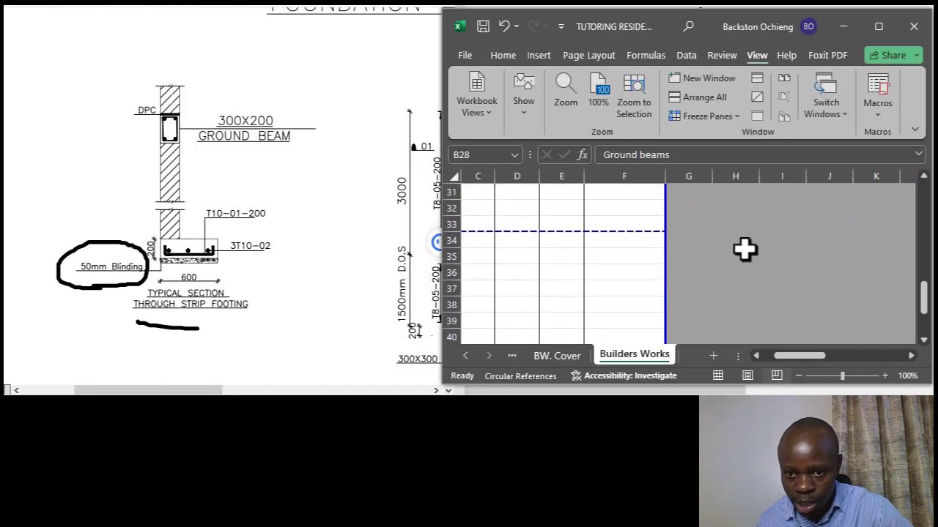
pyautogui.scroll(1, 705, 261)
pyautogui.click(705, 262)
pyautogui.moveTo(802, 353)
pyautogui.mouseDown()
pyautogui.moveTo(768, 358)
pyautogui.moveTo(817, 354)
pyautogui.mouseUp()
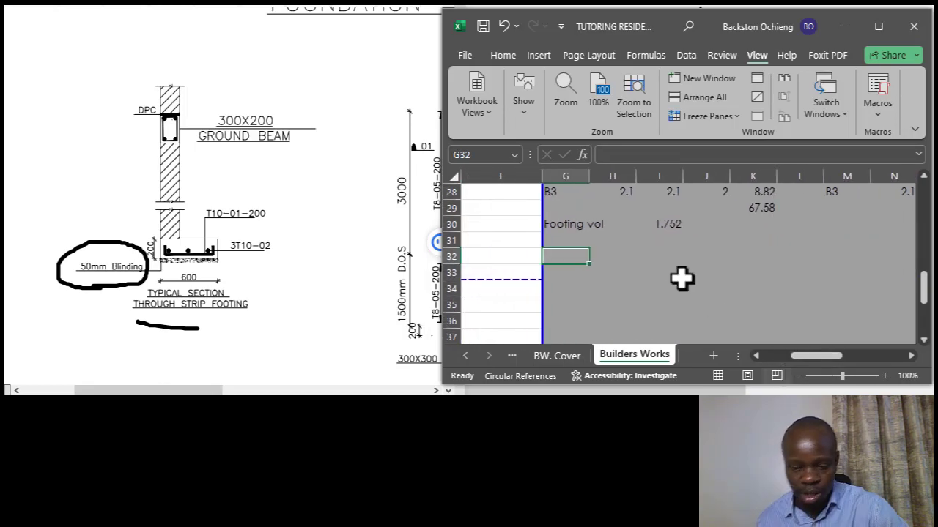
pyautogui.write('Groun')
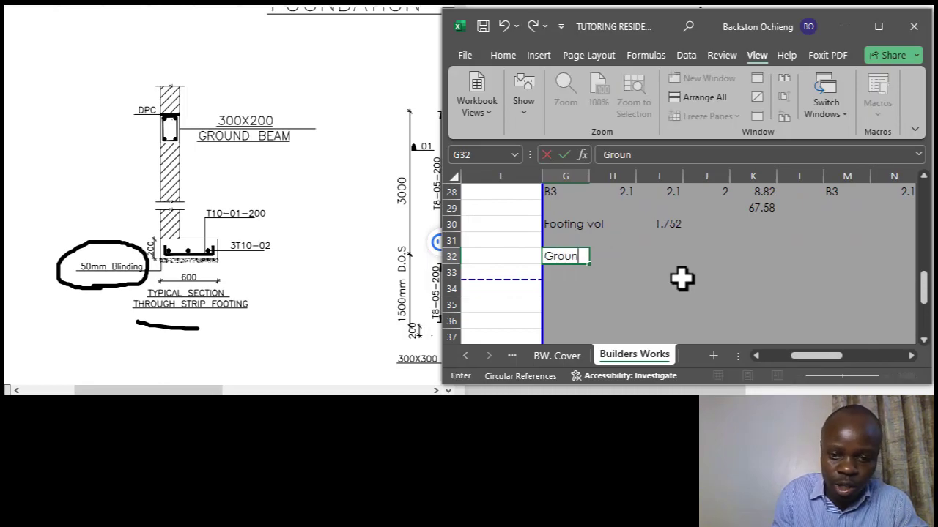
pyautogui.write('d beams')
pyautogui.click(660, 257)
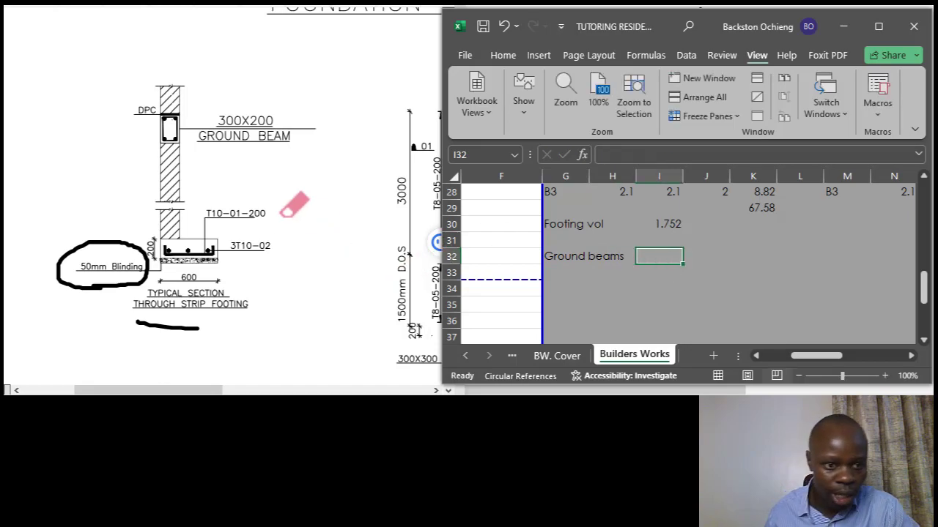
# Enter the length label L in G33 under the Ground beams heading.
pyautogui.scroll(-1, 268, 213)
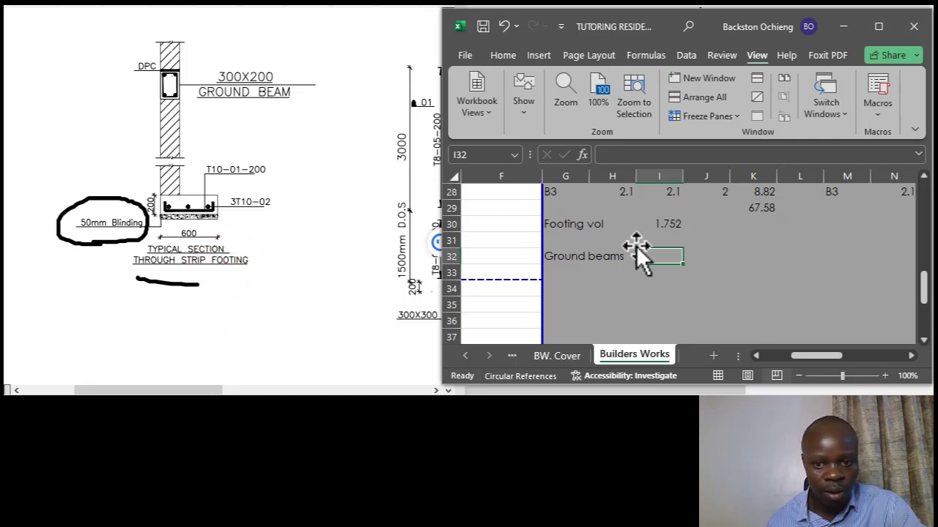
pyautogui.click(584, 270)
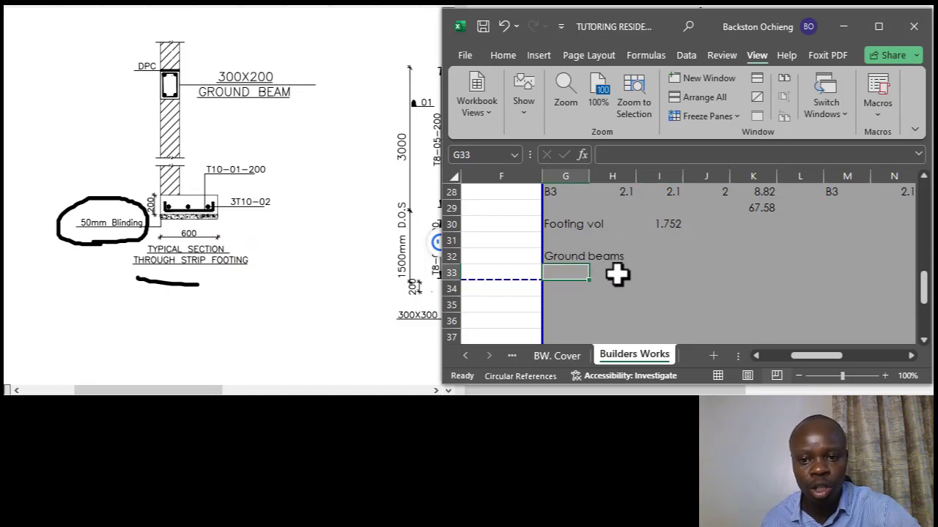
pyautogui.click(580, 260)
pyautogui.click(578, 273)
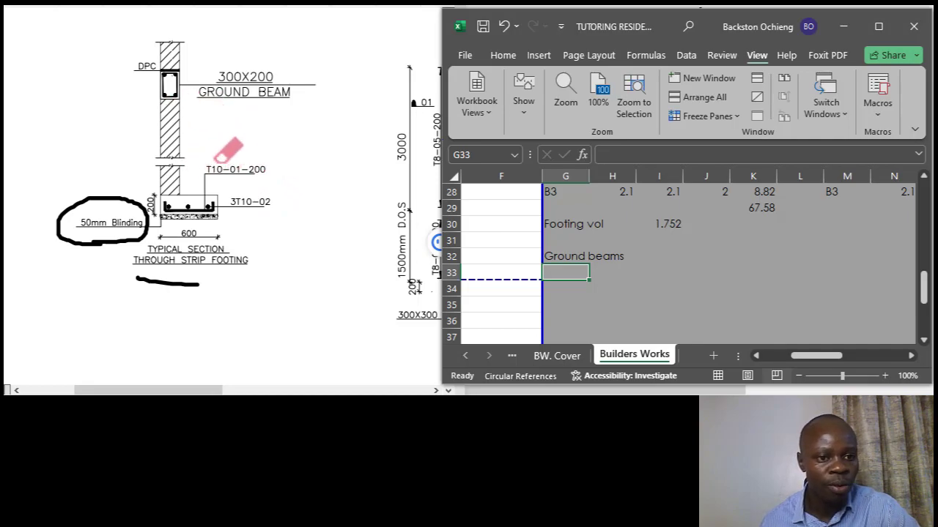
pyautogui.click(565, 258)
pyautogui.click(571, 273)
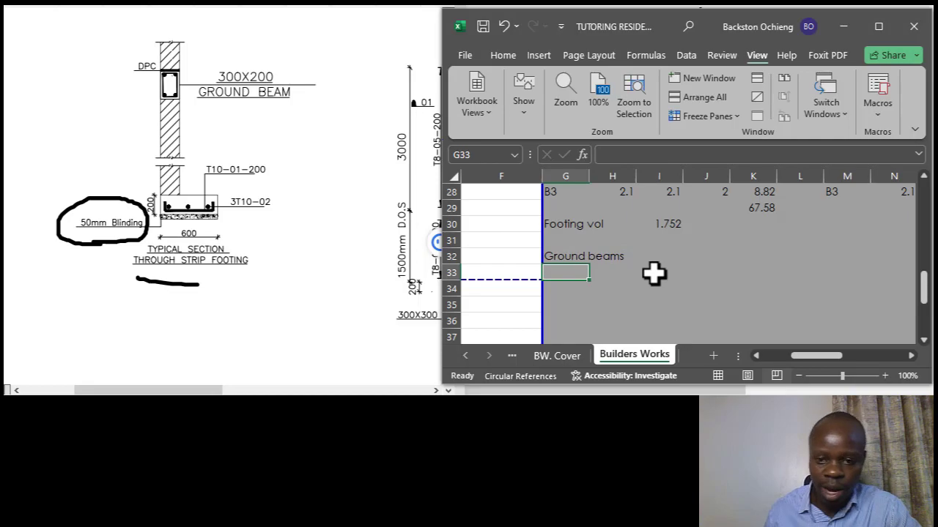
pyautogui.write('L')
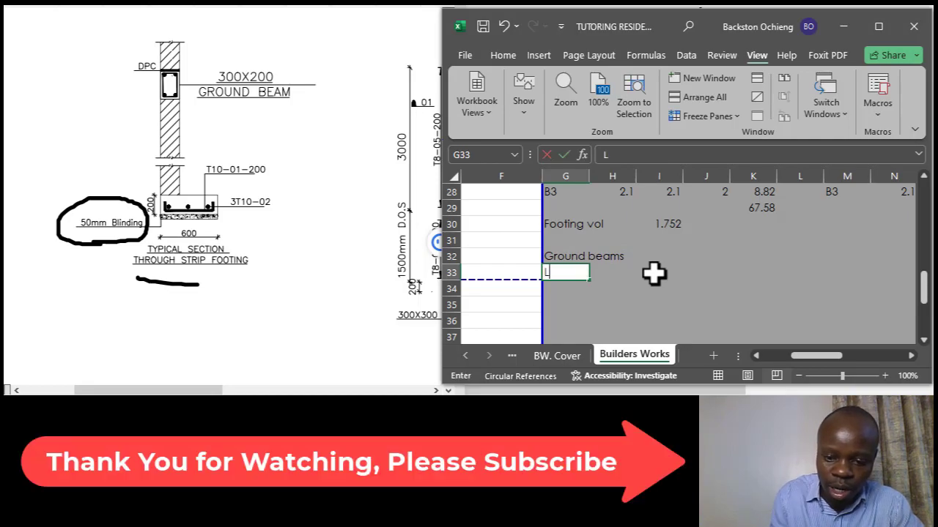
# Start a formula in H33 for the ground beam length and search the take-off calculations for the dimensions it needs.
pyautogui.click(608, 273)
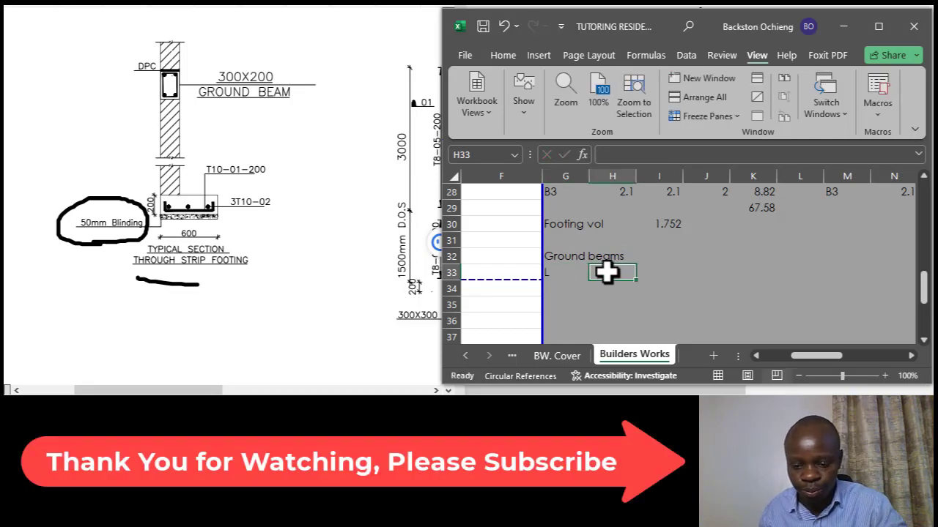
pyautogui.write('=')
pyautogui.scroll(2, 654, 274)
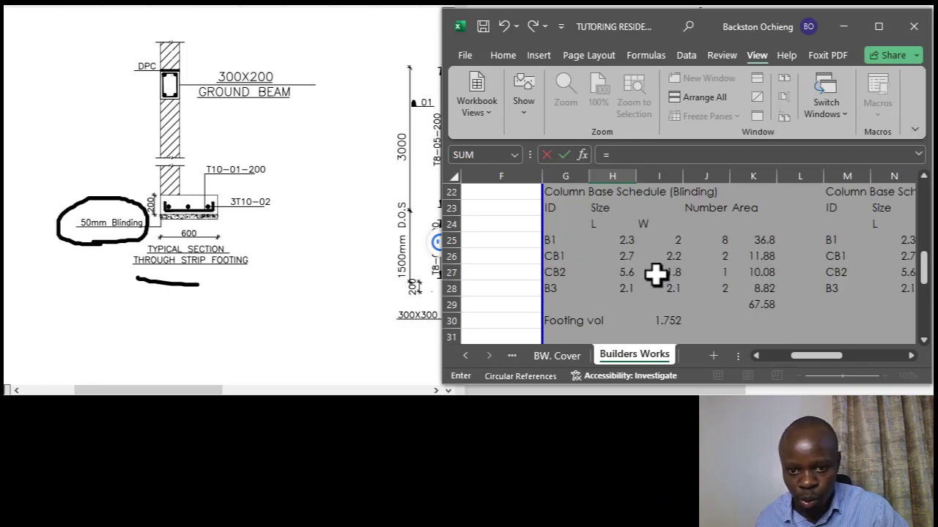
pyautogui.scroll(1, 656, 274)
pyautogui.moveTo(801, 358); pyautogui.dragTo(784, 360)
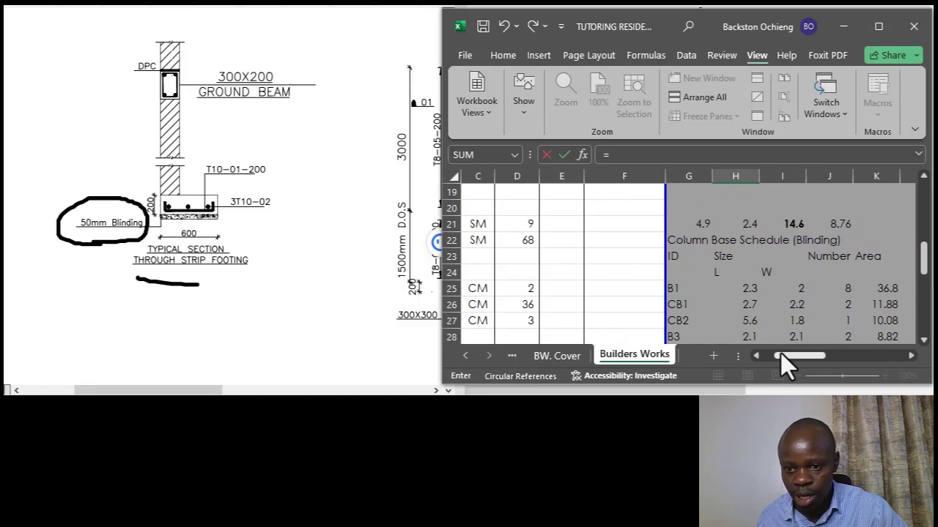
pyautogui.moveTo(784, 353); pyautogui.dragTo(790, 354)
pyautogui.scroll(2, 753, 306)
pyautogui.scroll(5, 754, 306)
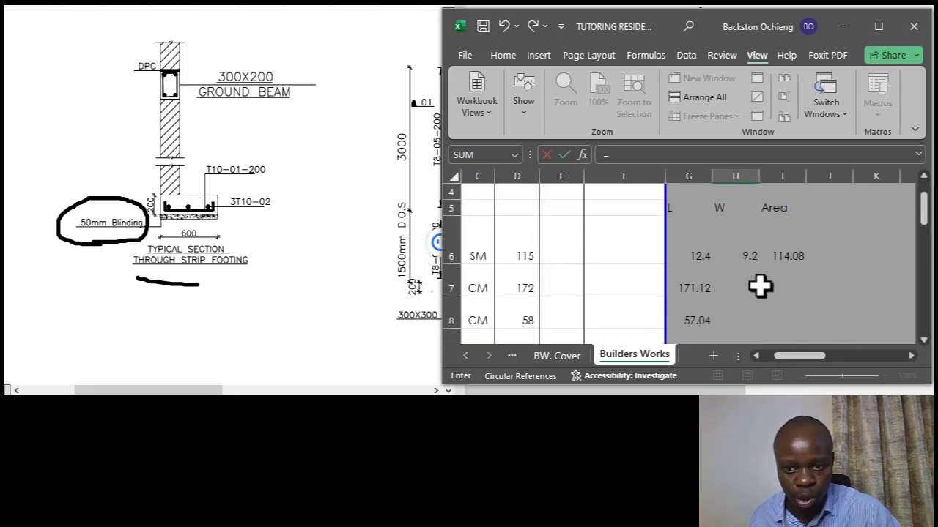
pyautogui.scroll(2, 762, 287)
pyautogui.scroll(-7, 762, 282)
pyautogui.scroll(1, 743, 271)
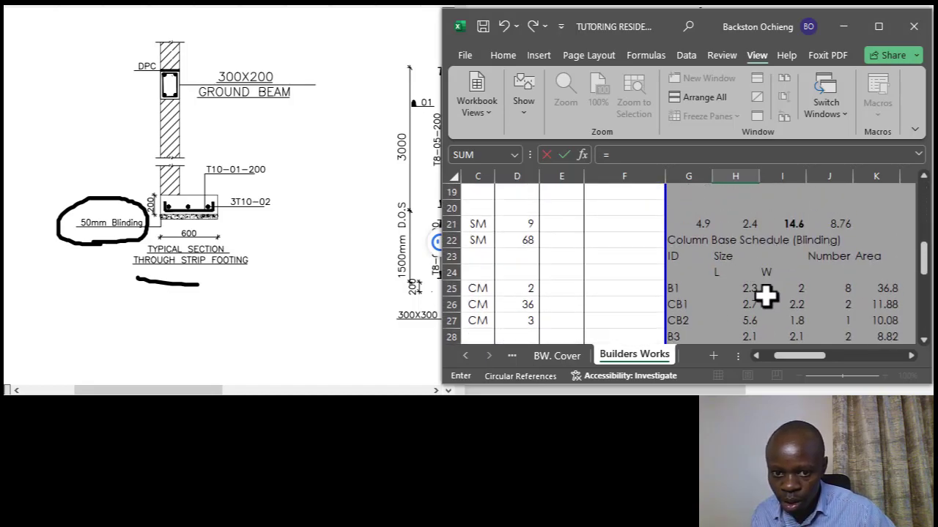
# Review the excavation, filling and blinding items in the bill for a length usable in the ground beam formula.
pyautogui.moveTo(799, 356); pyautogui.dragTo(765, 360)
pyautogui.scroll(5, 586, 277)
pyautogui.scroll(2, 586, 277)
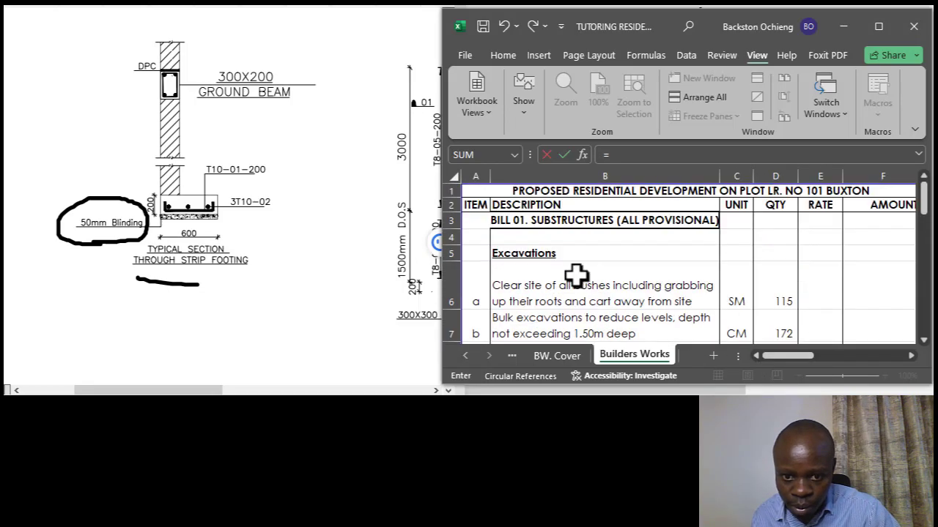
pyautogui.scroll(-7, 578, 271)
pyautogui.scroll(2, 580, 269)
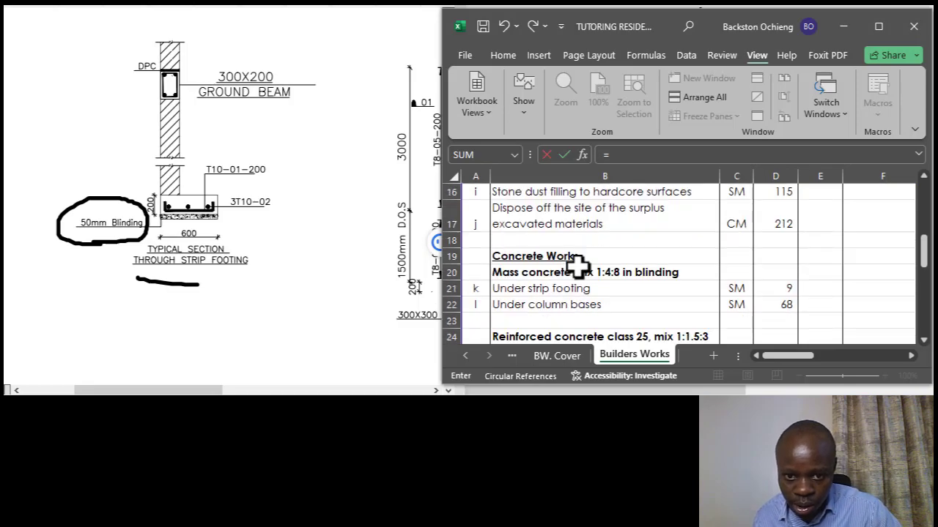
pyautogui.scroll(2, 593, 270)
pyautogui.scroll(3, 613, 272)
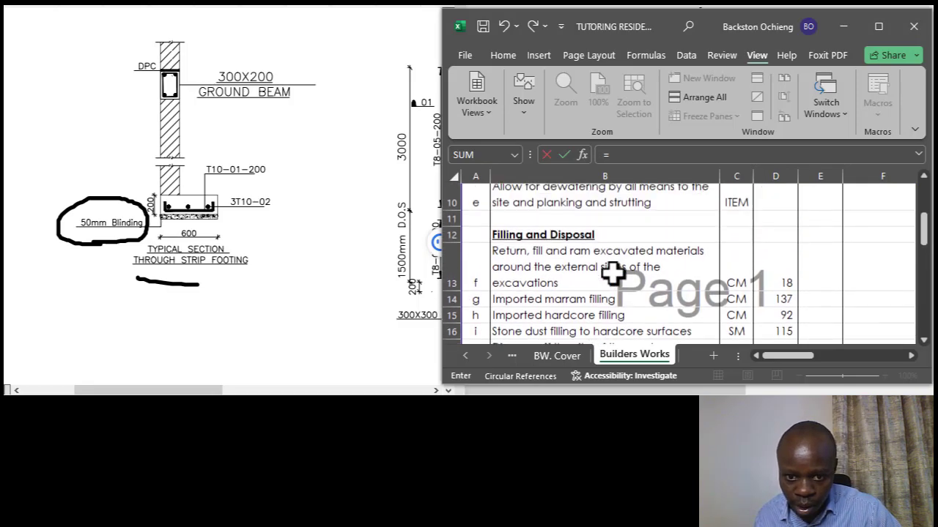
pyautogui.scroll(-3, 612, 272)
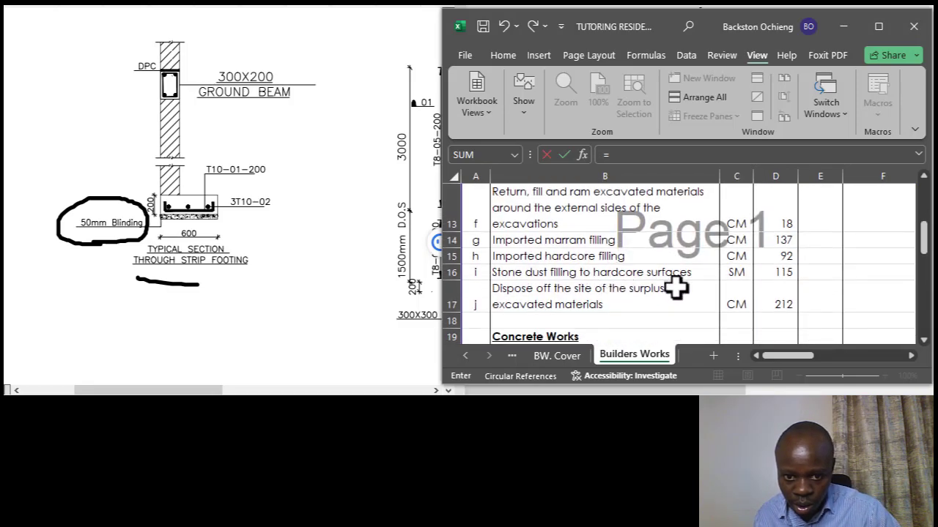
pyautogui.scroll(4, 608, 271)
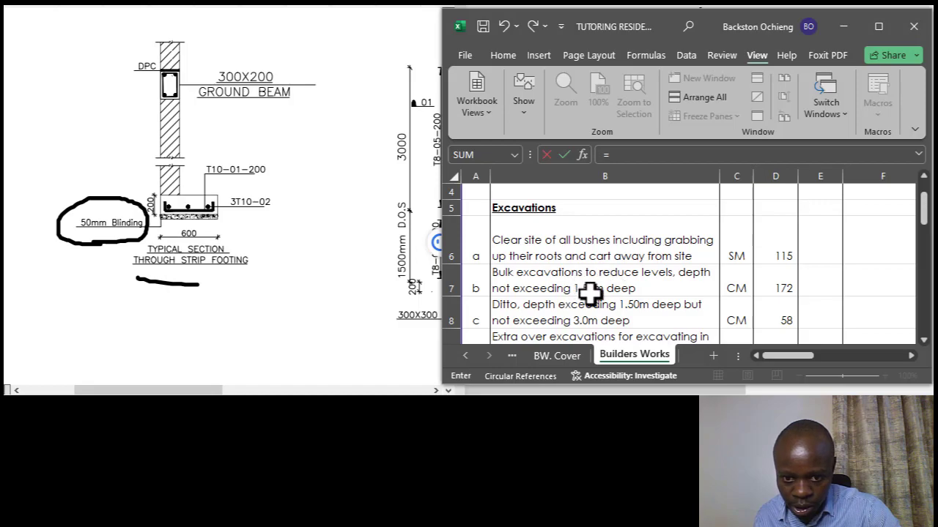
# Outline the hatched rectangular walls around base CB2 on the foundation plan with the pencil.
pyautogui.scroll(-1, 619, 290)
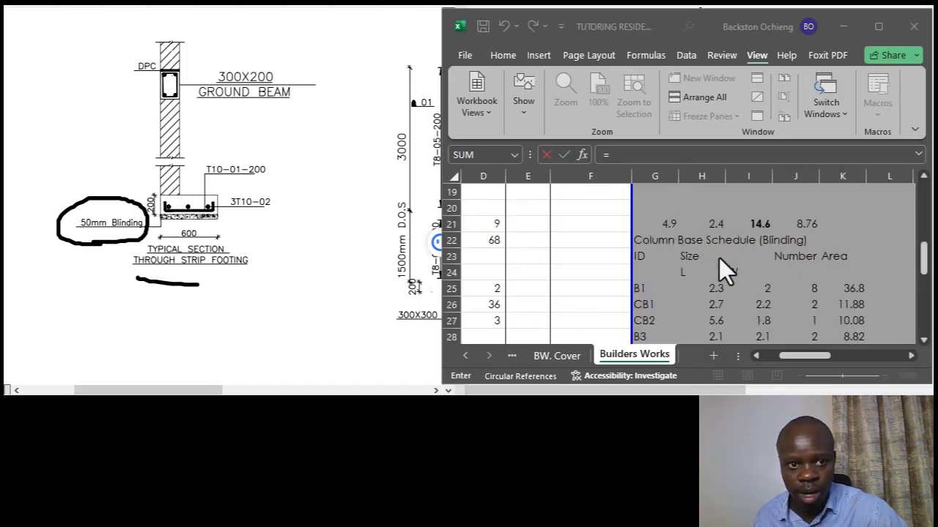
pyautogui.click(781, 357)
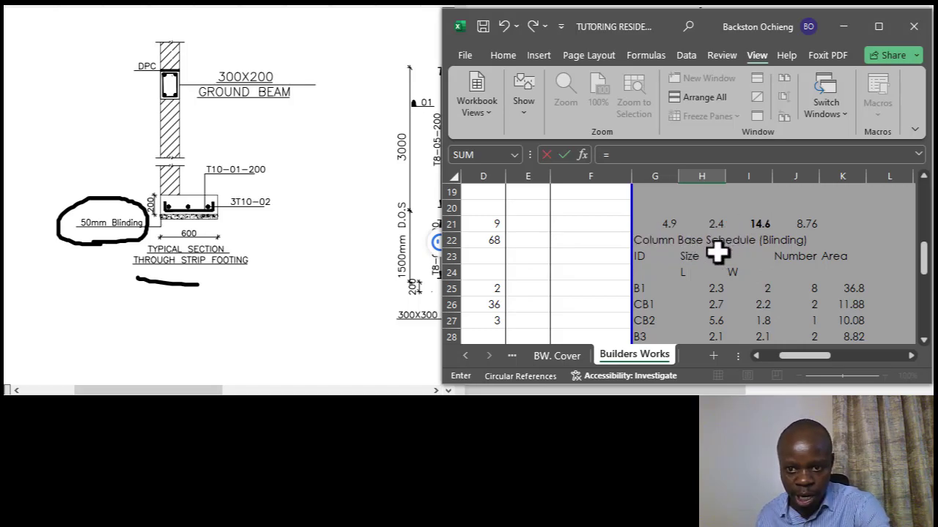
pyautogui.scroll(15, 176, 203)
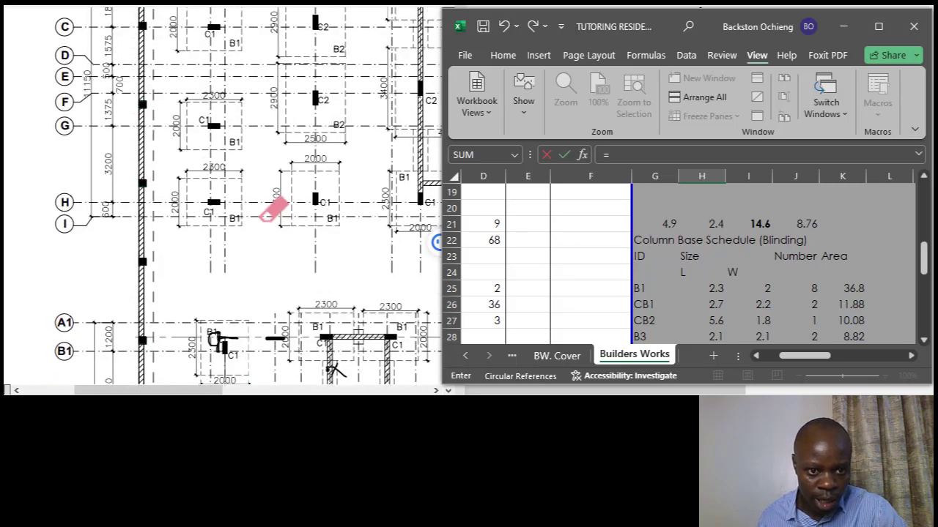
pyautogui.scroll(-5, 272, 205)
pyautogui.scroll(-1, 272, 205)
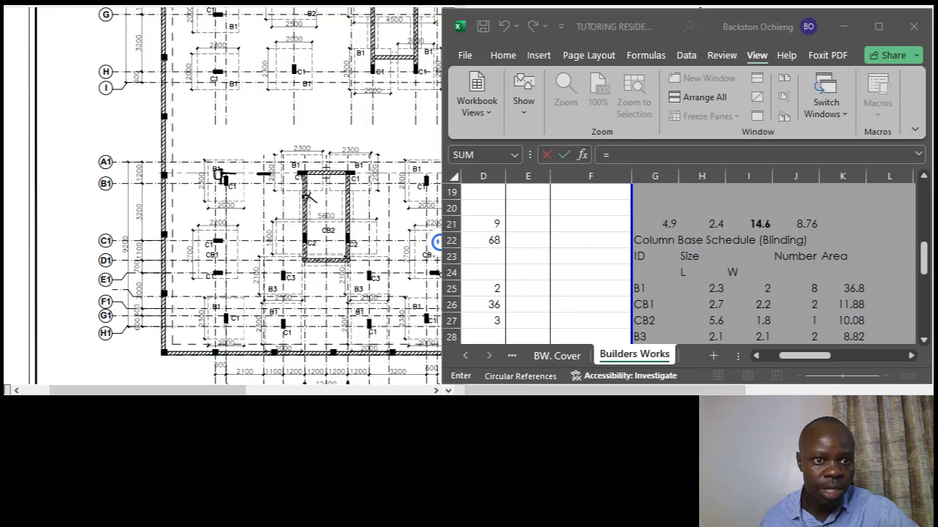
pyautogui.hotkey('alt', 'Tab')
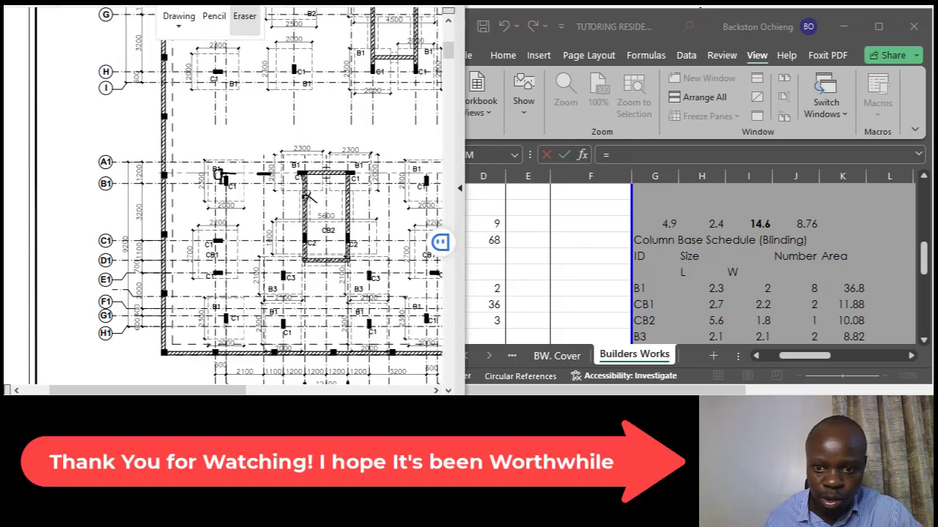
pyautogui.click(227, 9)
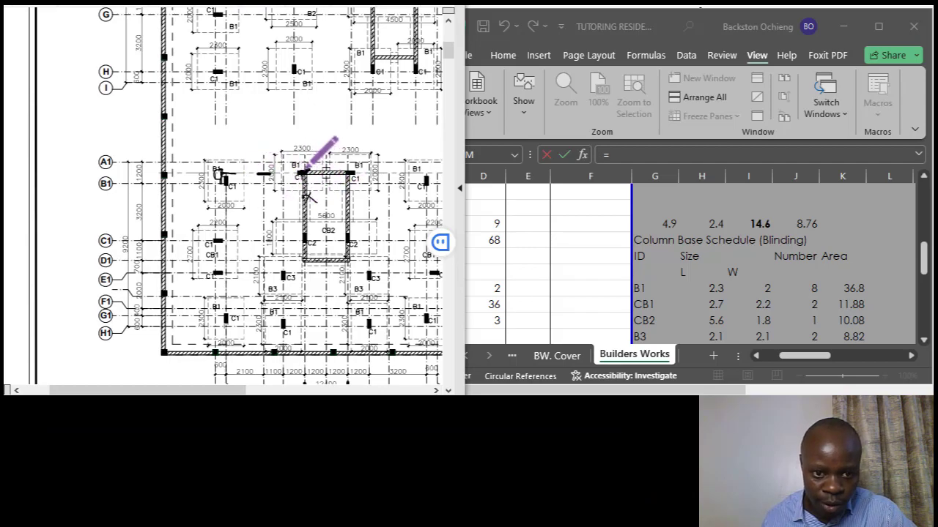
pyautogui.moveTo(305, 176)
pyautogui.mouseDown()
pyautogui.moveTo(297, 258)
pyautogui.moveTo(348, 263)
pyautogui.mouseUp()
pyautogui.moveTo(313, 168)
pyautogui.mouseDown()
pyautogui.moveTo(356, 167)
pyautogui.moveTo(364, 260)
pyautogui.mouseUp()
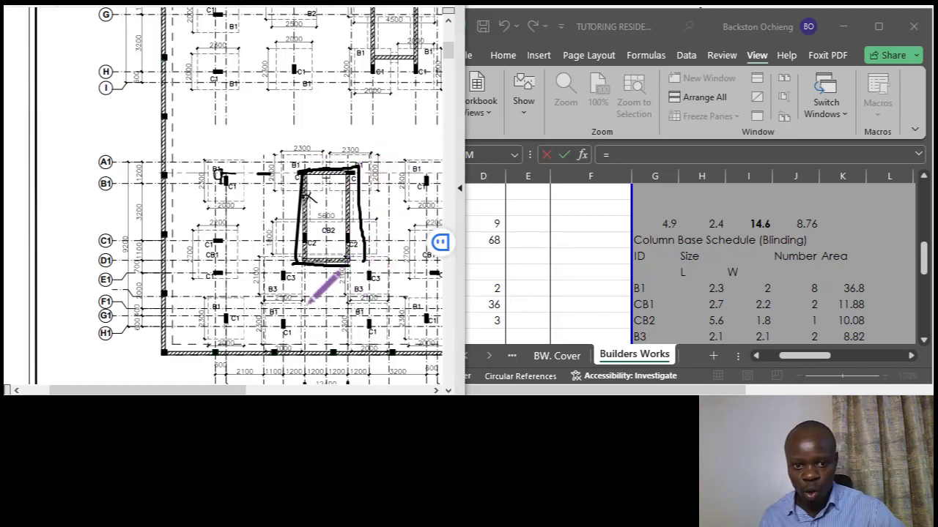
# Complete the ground beam length formula in H33 by referencing the total length in I21.
pyautogui.scroll(-1, 692, 277)
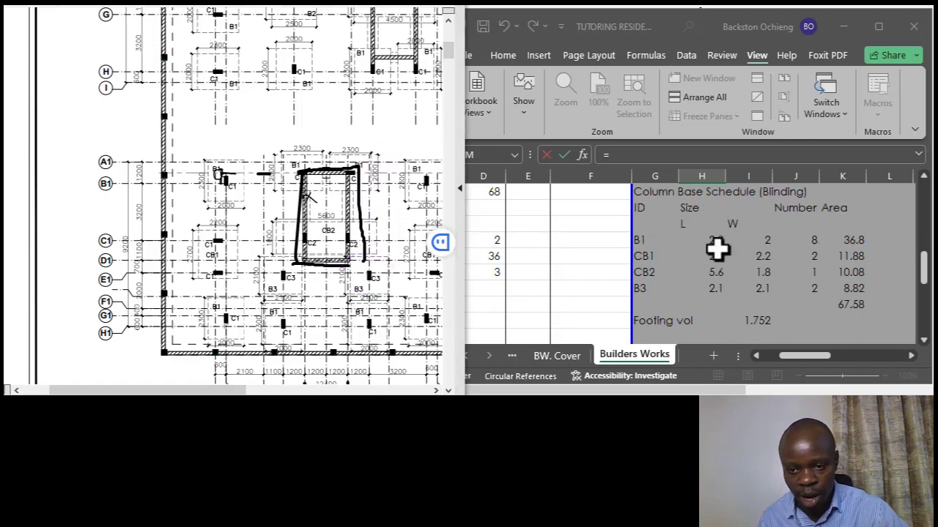
pyautogui.scroll(1, 718, 249)
pyautogui.scroll(-4, 726, 257)
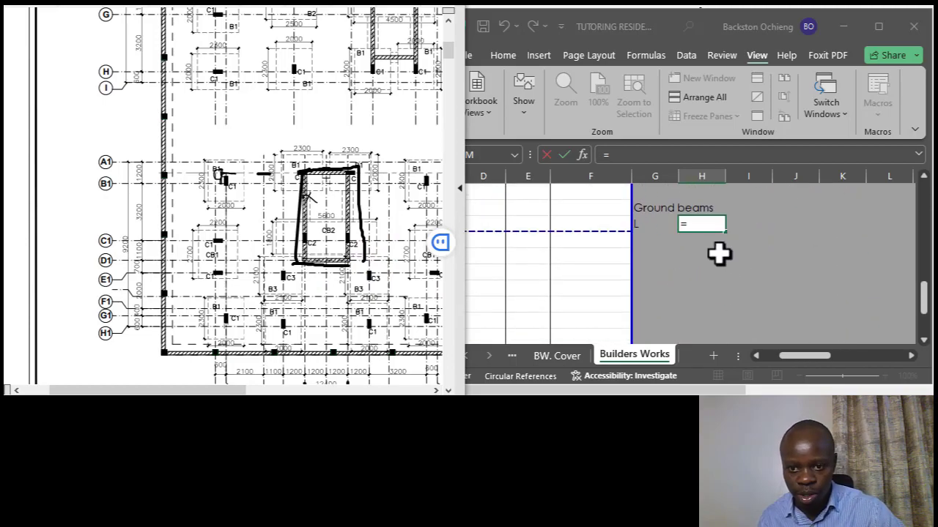
pyautogui.scroll(2, 780, 277)
pyautogui.scroll(3, 780, 277)
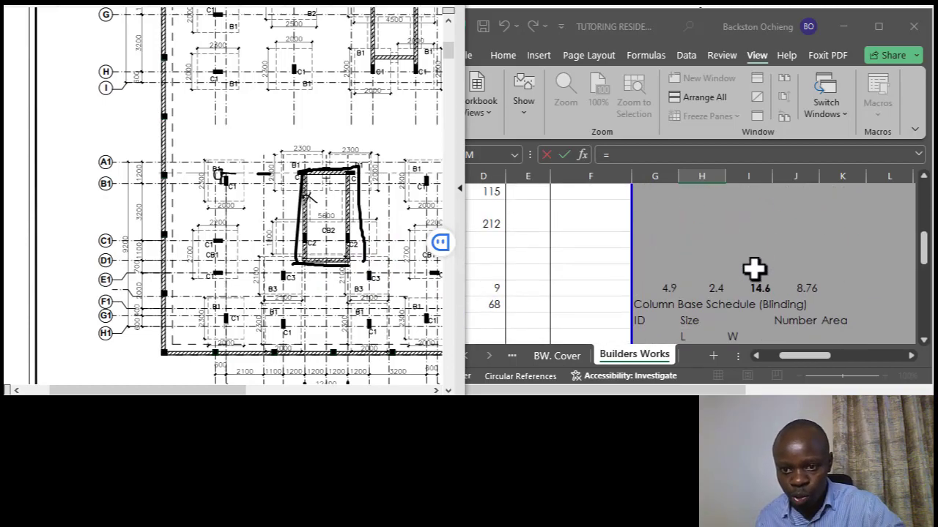
pyautogui.click(762, 288)
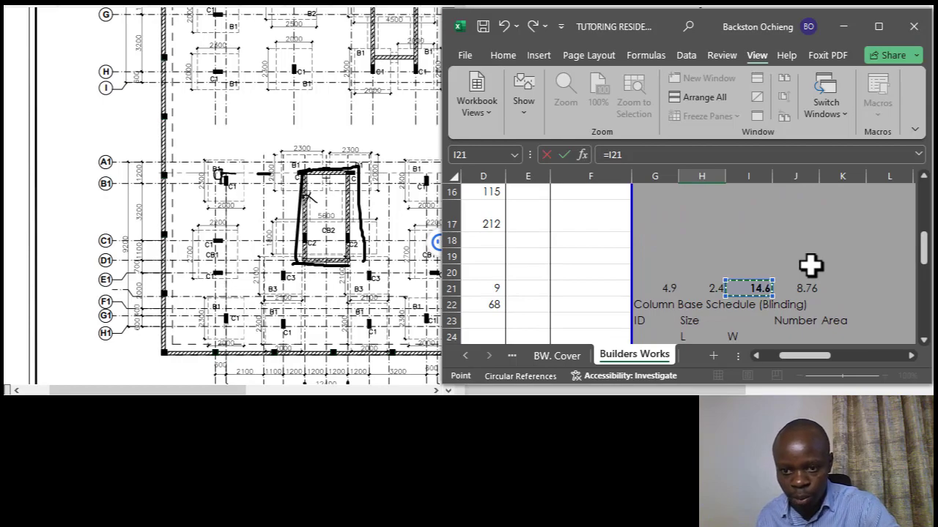
pyautogui.press('Return')
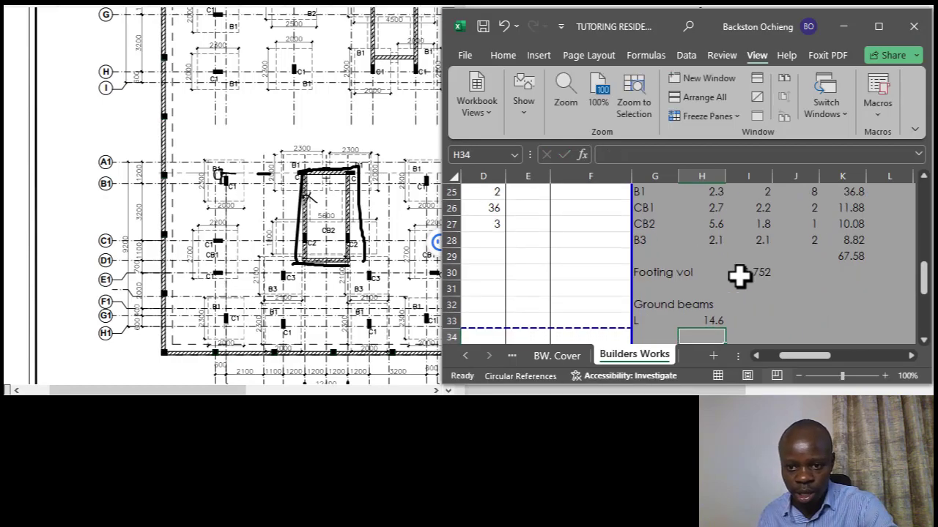
pyautogui.scroll(-1, 689, 293)
pyautogui.click(651, 256)
pyautogui.click(652, 272)
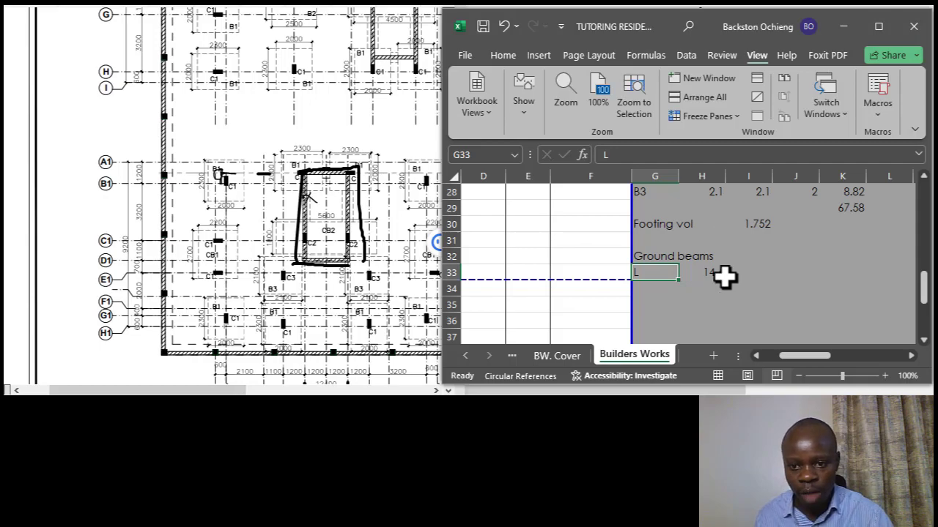
pyautogui.click(654, 255)
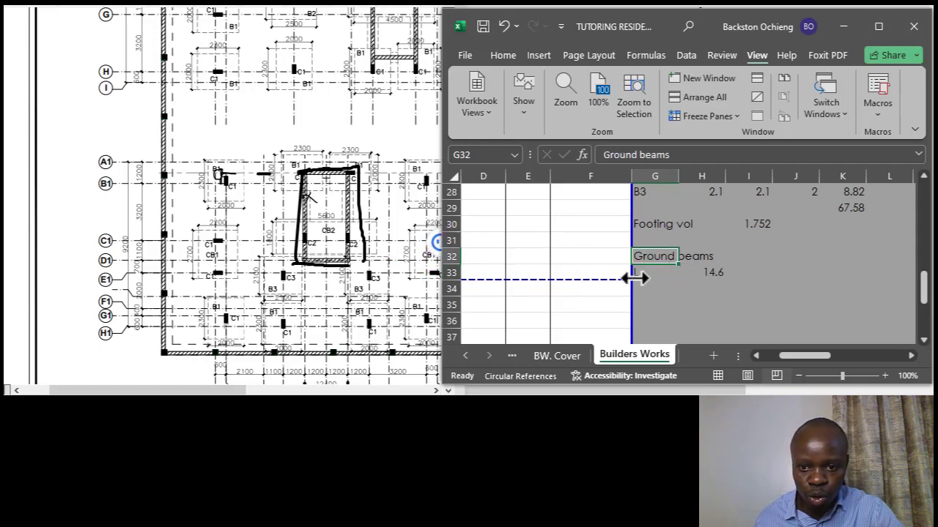
pyautogui.click(641, 272)
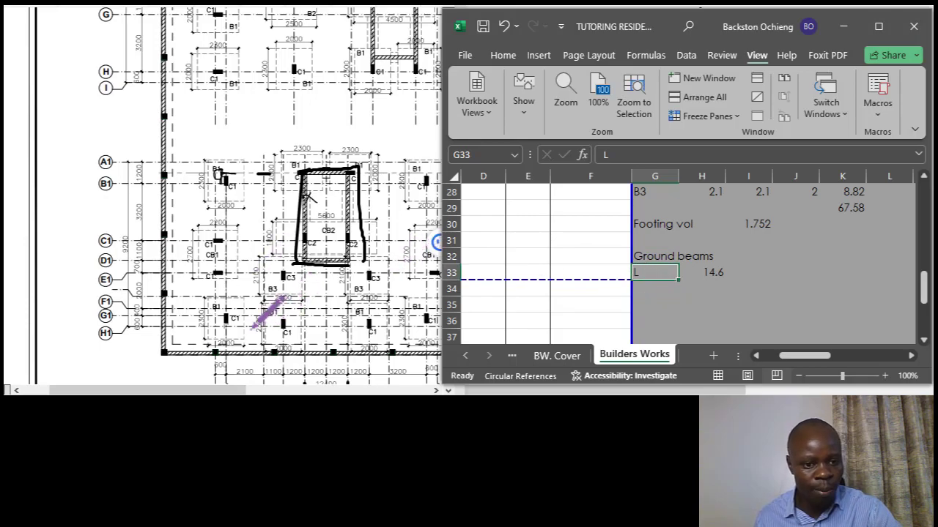
pyautogui.click(709, 272)
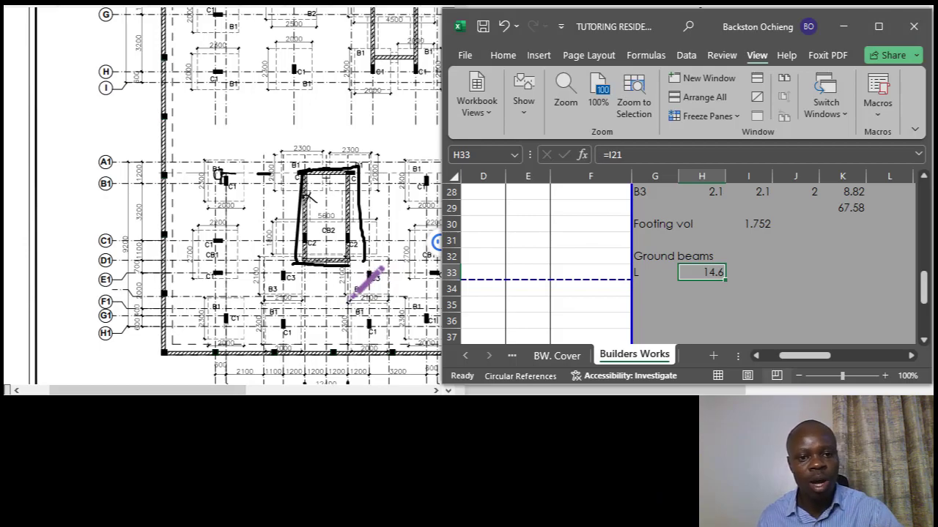
pyautogui.scroll(-1, 274, 220)
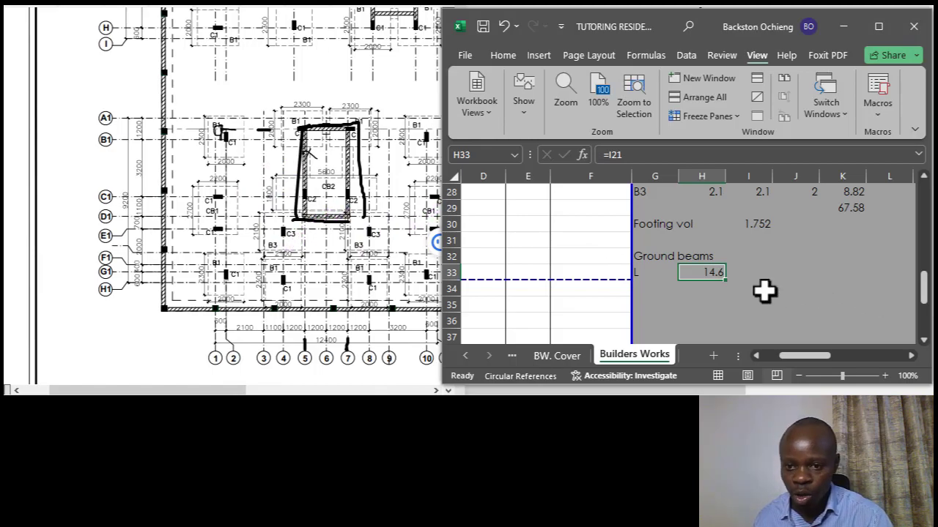
pyautogui.click(745, 273)
pyautogui.click(711, 272)
pyautogui.click(743, 275)
pyautogui.click(717, 274)
pyautogui.click(732, 271)
pyautogui.click(712, 272)
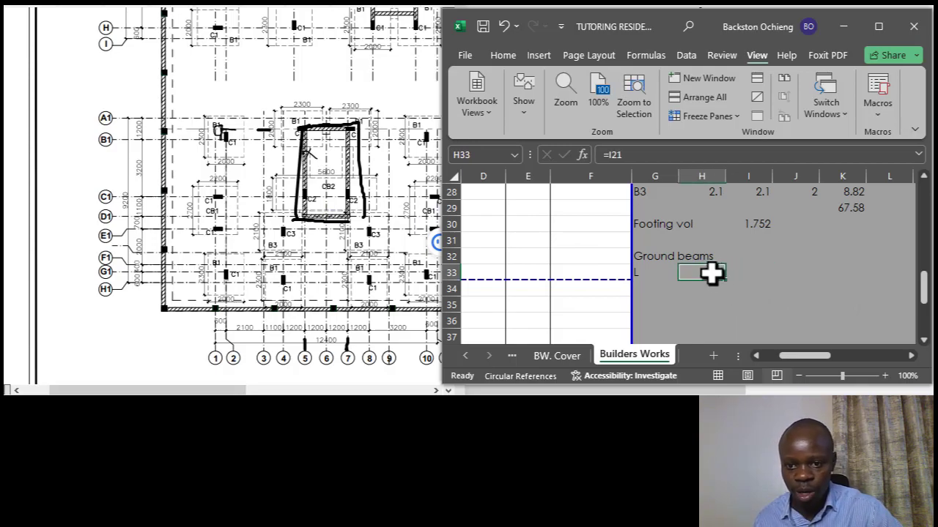
# Circle the 300X200 GROUND BEAM note on the typical strip footing section with the pencil.
pyautogui.scroll(-10, 278, 247)
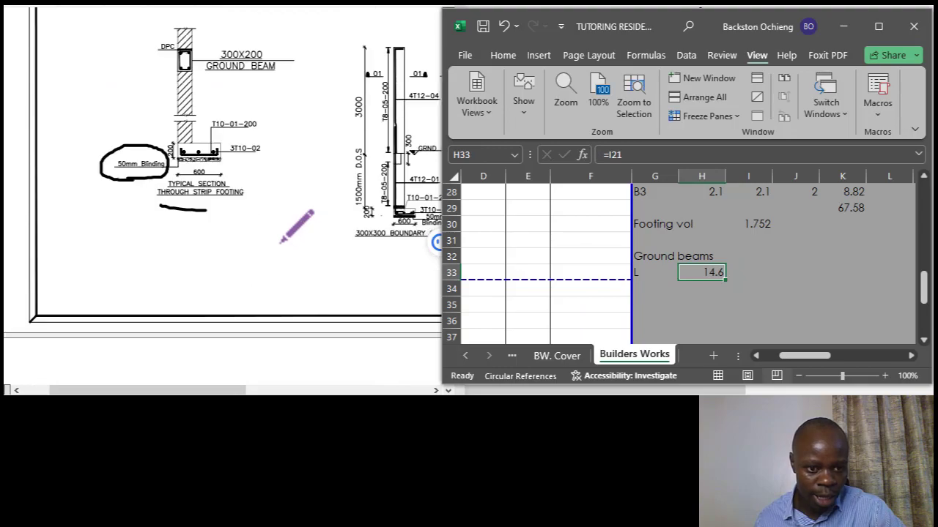
pyautogui.scroll(2, 278, 218)
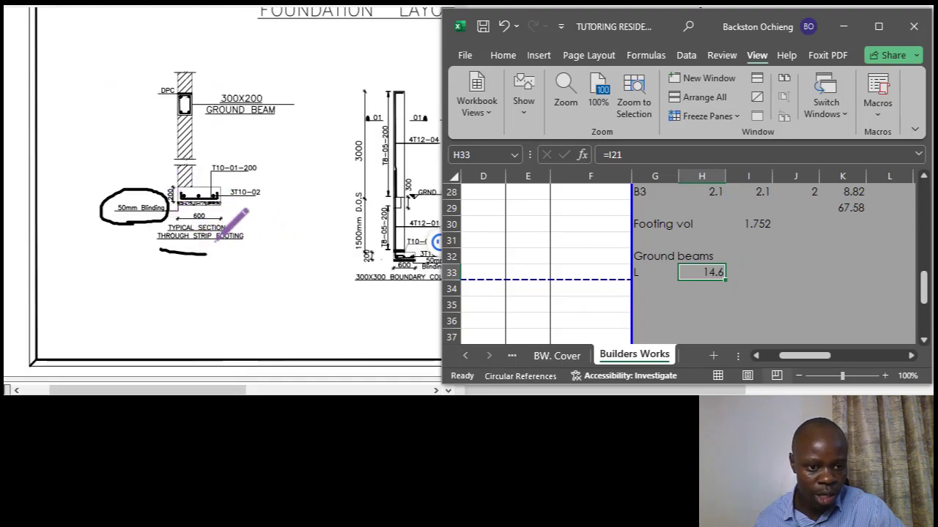
pyautogui.moveTo(246, 88)
pyautogui.mouseDown()
pyautogui.moveTo(206, 97)
pyautogui.moveTo(220, 132)
pyautogui.moveTo(287, 101)
pyautogui.moveTo(243, 87)
pyautogui.mouseUp()
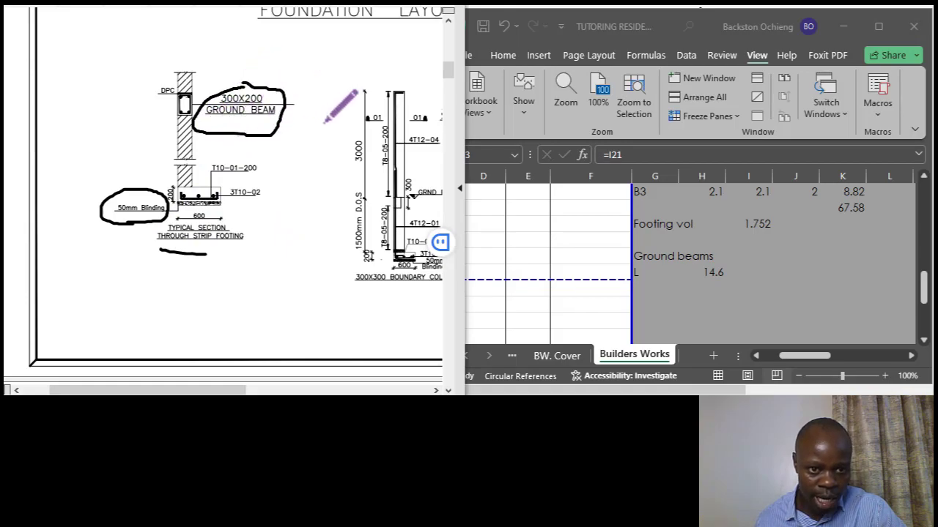
# Add the width label W in G34 under the length and enter 0.2 in H34.
pyautogui.click(715, 272)
pyautogui.click(651, 288)
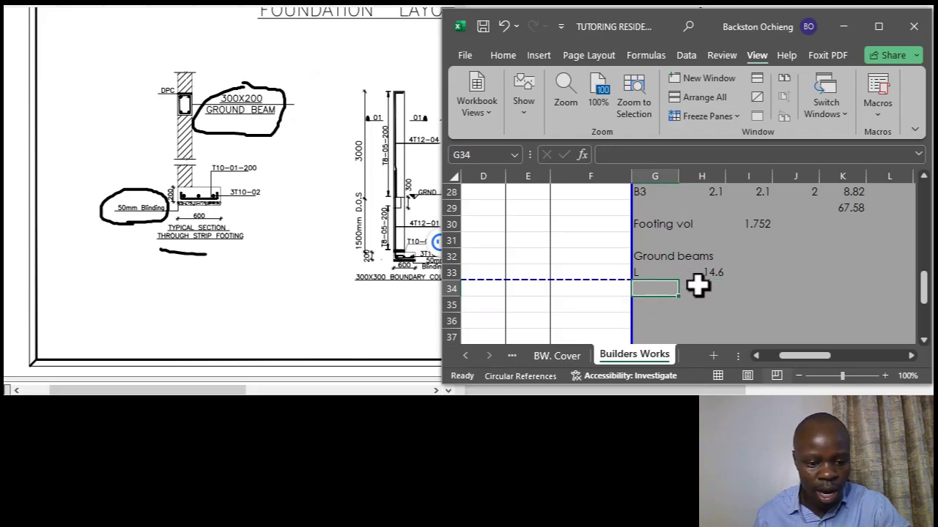
pyautogui.write('W')
pyautogui.press('Tab')
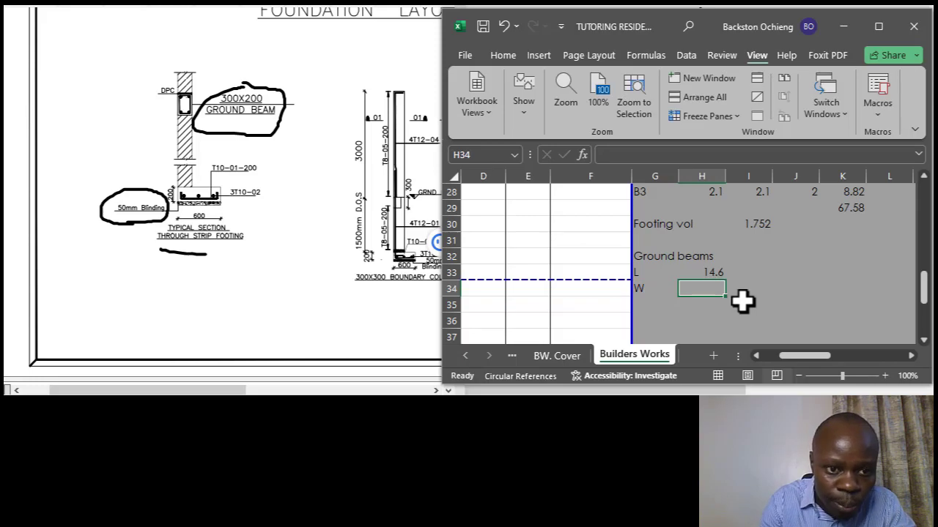
pyautogui.write('0')
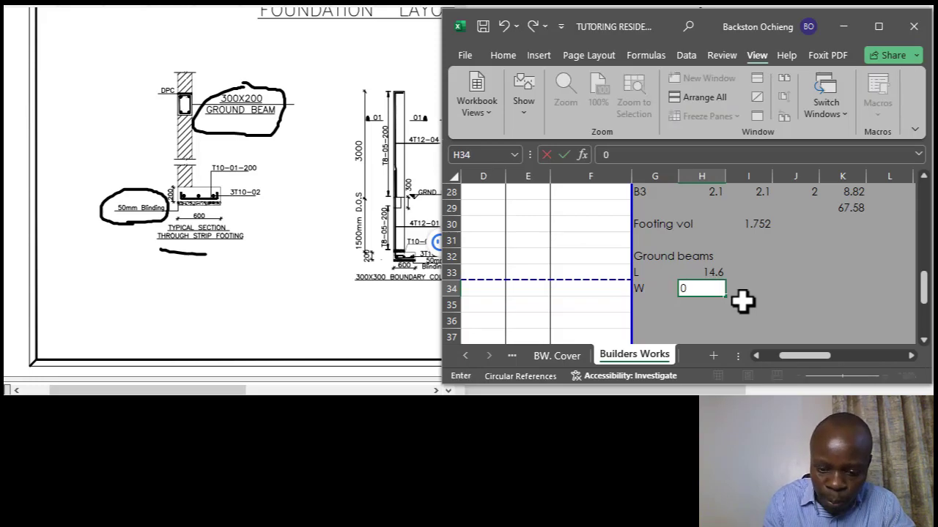
pyautogui.write('.2')
pyautogui.press('Return')
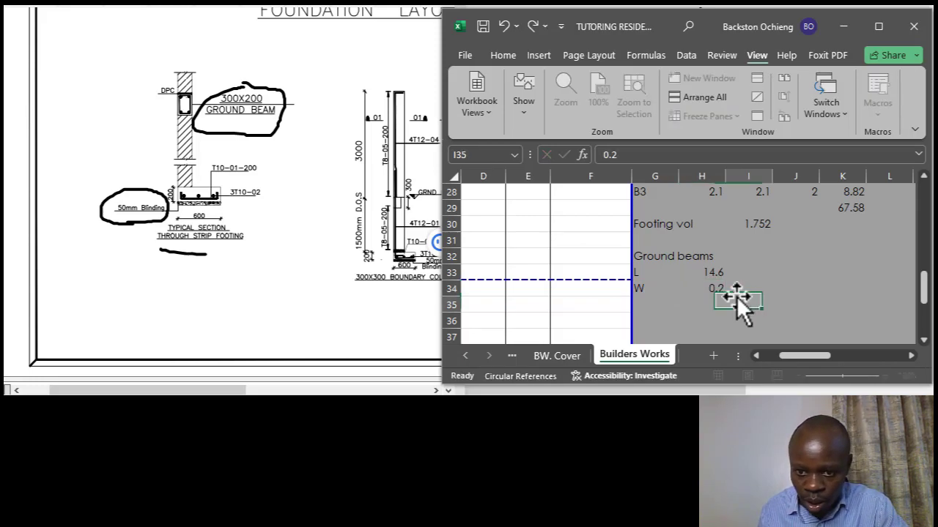
# Add the depth label D in G35 and enter 0.3 in H35.
pyautogui.click(651, 302)
pyautogui.write('D')
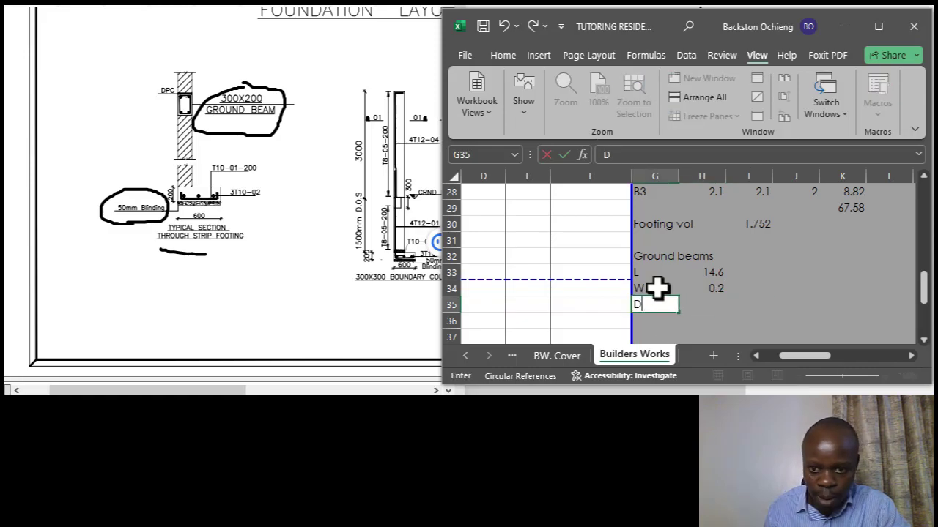
pyautogui.press('Tab')
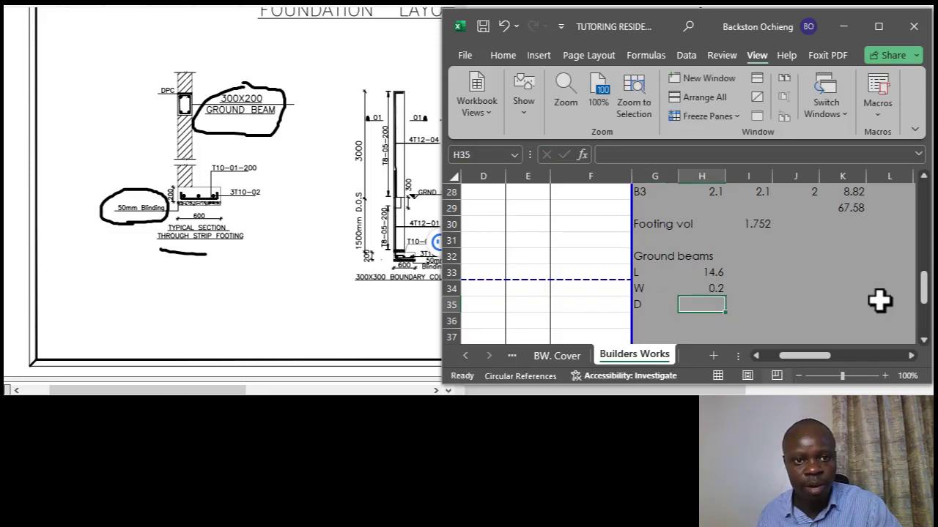
pyautogui.click(752, 292)
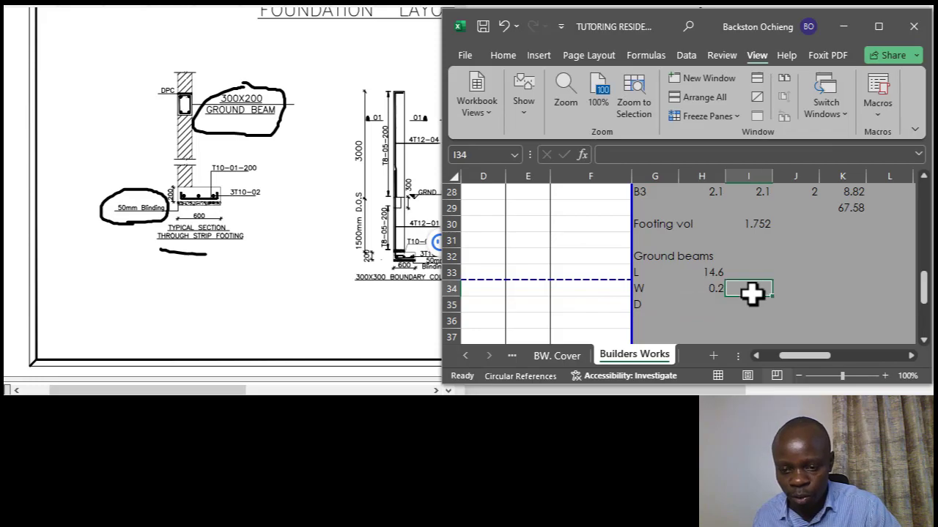
pyautogui.click(711, 303)
pyautogui.write('0.')
# Calculate the ground beam volume in H36 with the formula =H33*H34*H35.
pyautogui.click(711, 319)
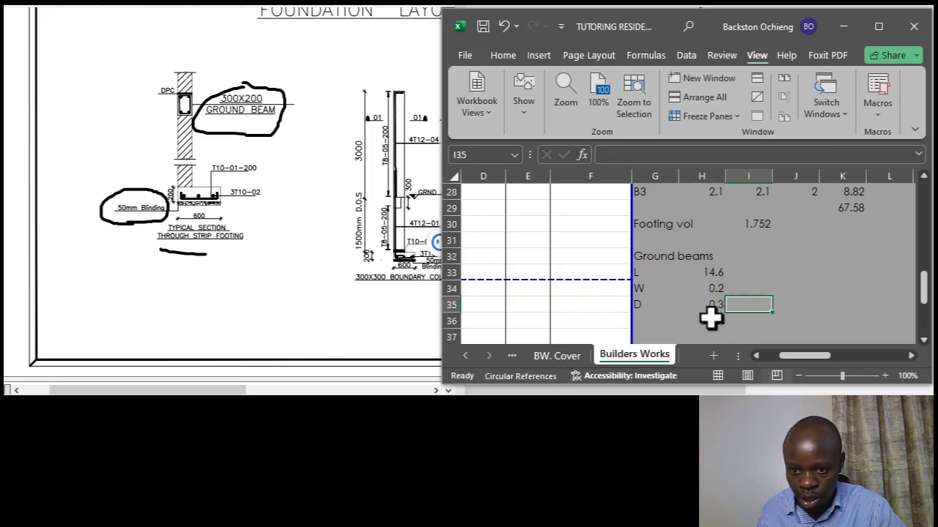
pyautogui.write('=')
pyautogui.click(718, 273)
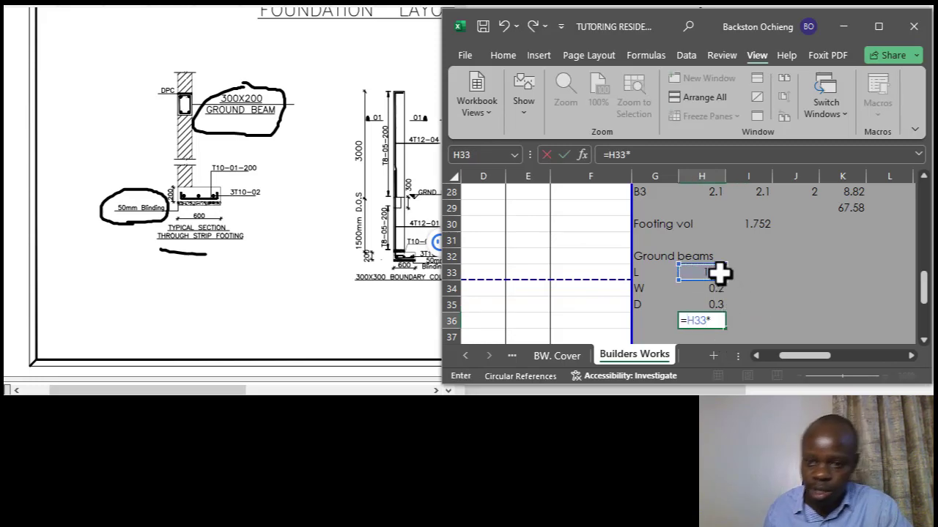
pyautogui.write('*')
pyautogui.click(711, 288)
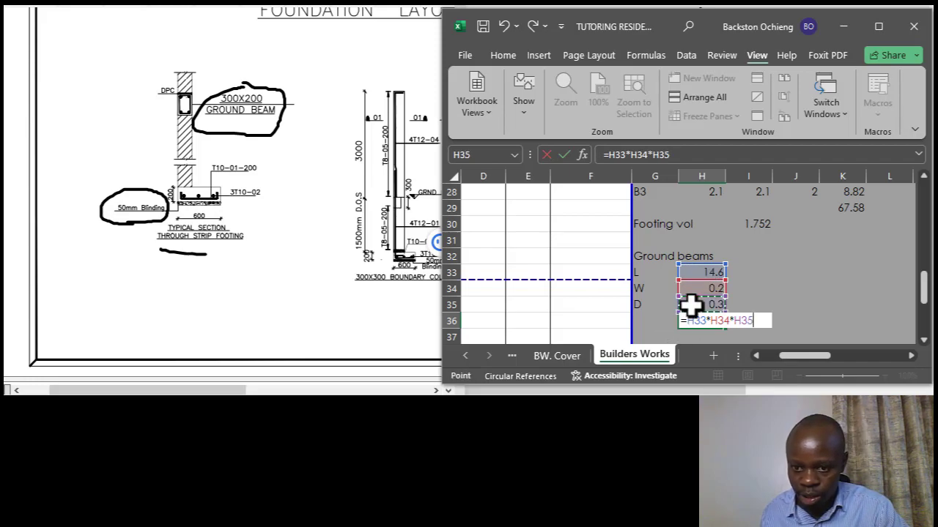
pyautogui.press('Return')
pyautogui.scroll(-1, 733, 283)
pyautogui.click(722, 271)
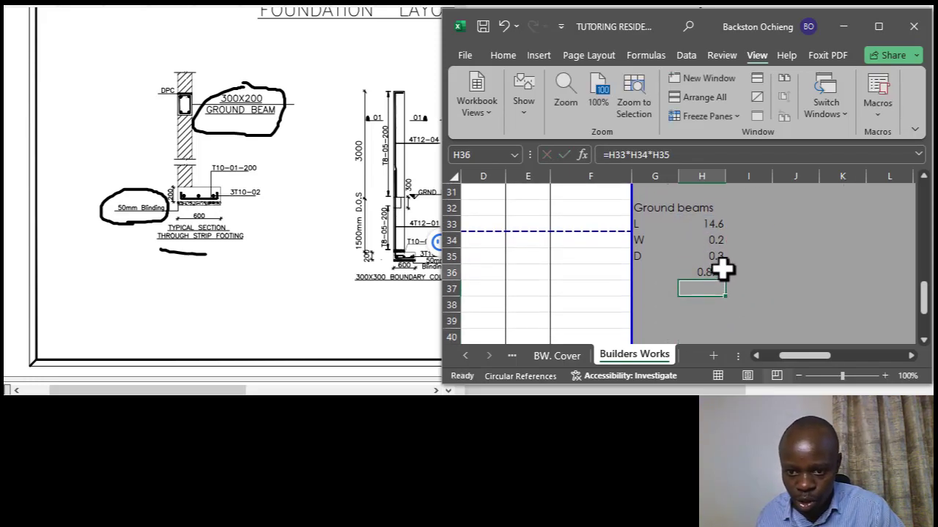
pyautogui.moveTo(810, 356); pyautogui.dragTo(805, 356)
pyautogui.click(762, 311)
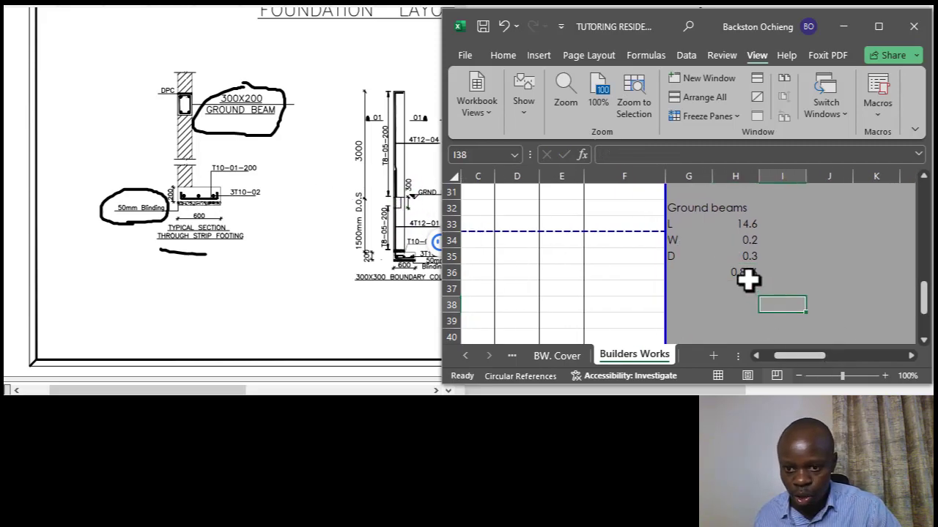
pyautogui.click(748, 279)
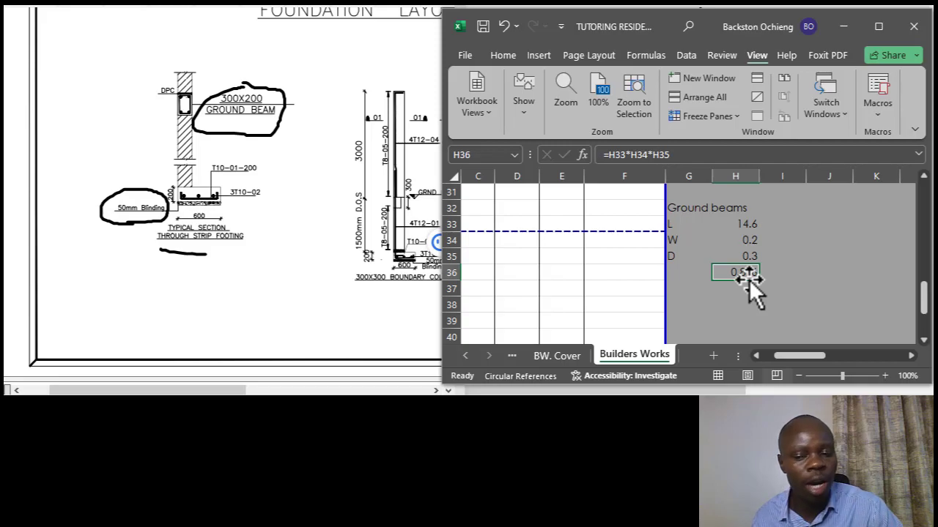
pyautogui.scroll(5, 272, 184)
pyautogui.scroll(2, 298, 182)
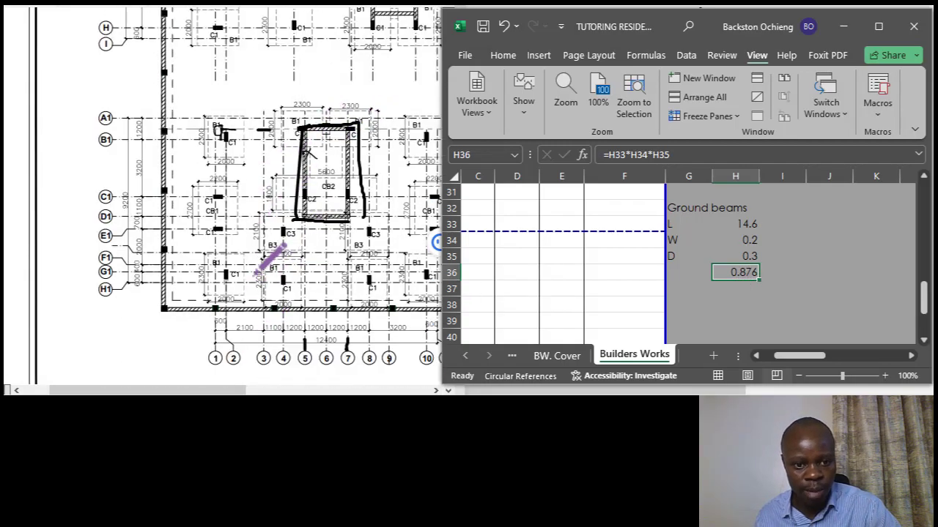
# Enter the unit CM in C28 and the quantity 1 in D28 for the Ground beams item.
pyautogui.moveTo(185, 394); pyautogui.dragTo(234, 395)
pyautogui.click(719, 286)
pyautogui.click(768, 310)
pyautogui.moveTo(804, 358); pyautogui.dragTo(770, 357)
pyautogui.scroll(3, 602, 286)
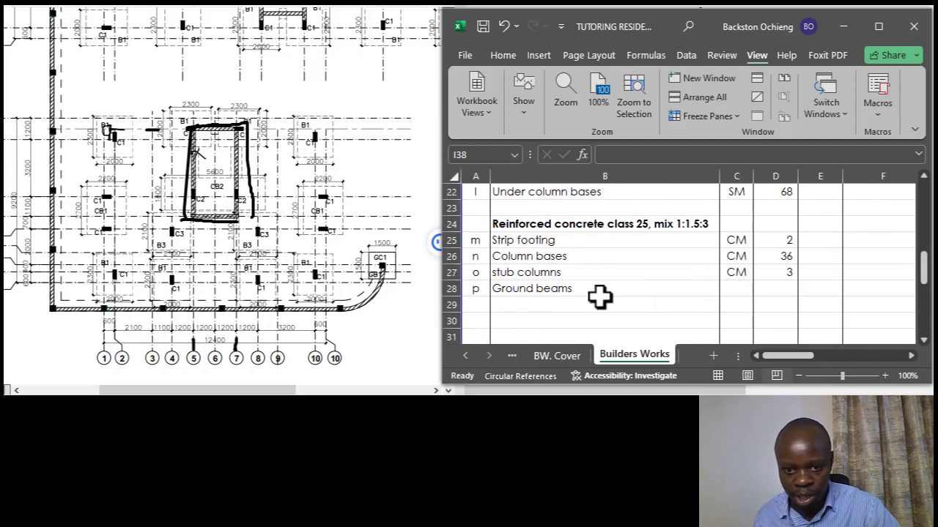
pyautogui.click(597, 303)
pyautogui.click(746, 286)
pyautogui.write('CM')
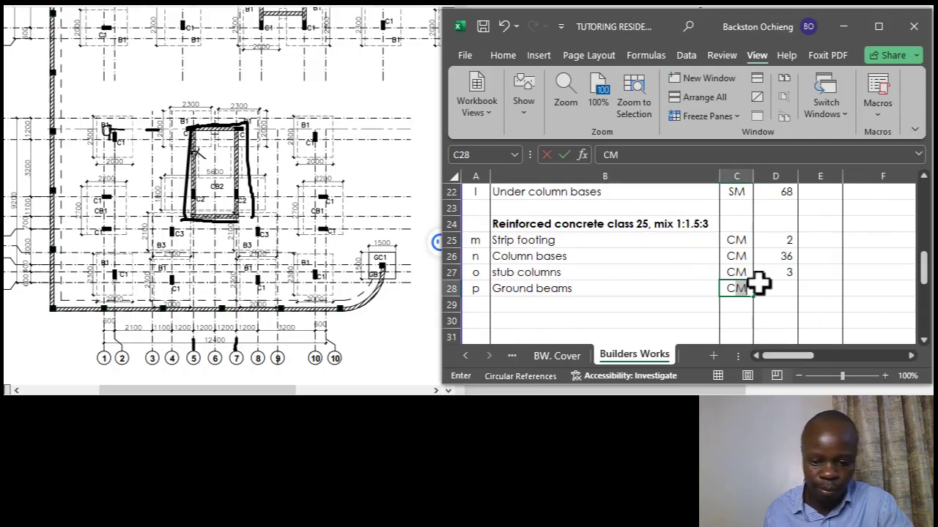
pyautogui.click(767, 288)
pyautogui.write('1')
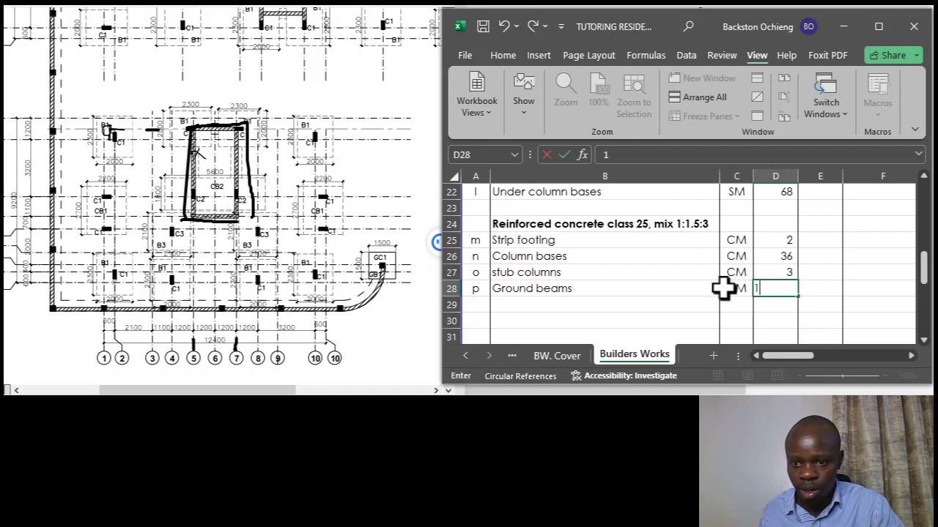
pyautogui.click(729, 287)
# Review the Concrete Works items in the bill, from the mass concrete blinding down to the reinforced concrete ground beams.
pyautogui.click(533, 260)
pyautogui.click(548, 273)
pyautogui.click(550, 287)
pyautogui.click(565, 271)
pyautogui.click(606, 239)
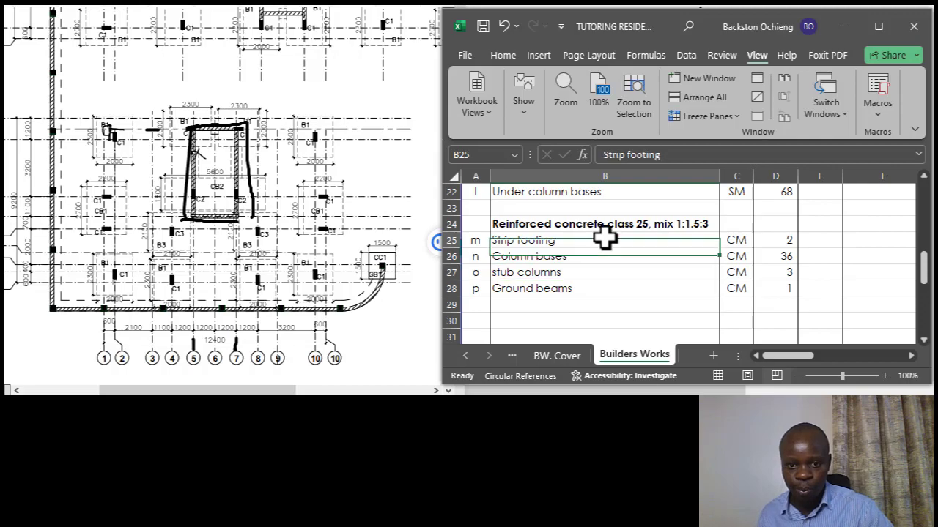
pyautogui.scroll(2, 599, 274)
pyautogui.scroll(-2, 276, 223)
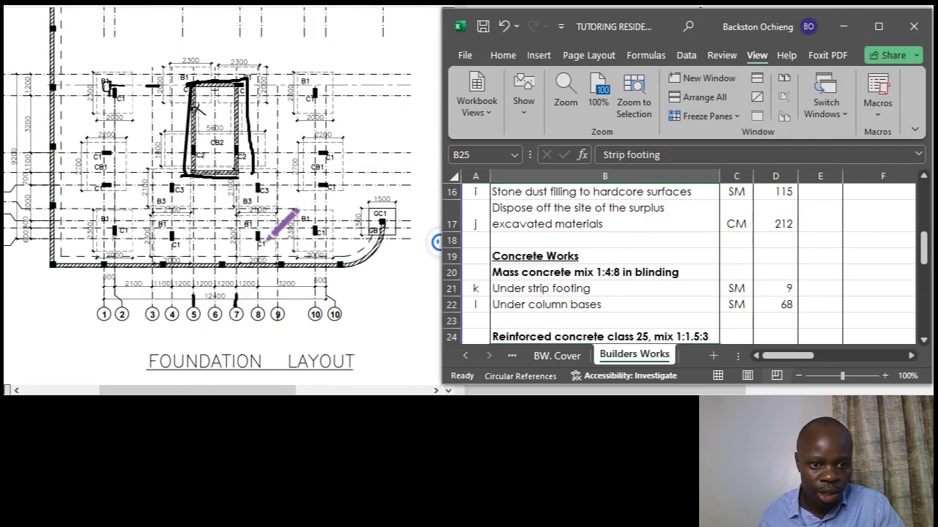
pyautogui.click(649, 274)
pyautogui.scroll(-4, 649, 279)
pyautogui.scroll(1, 654, 272)
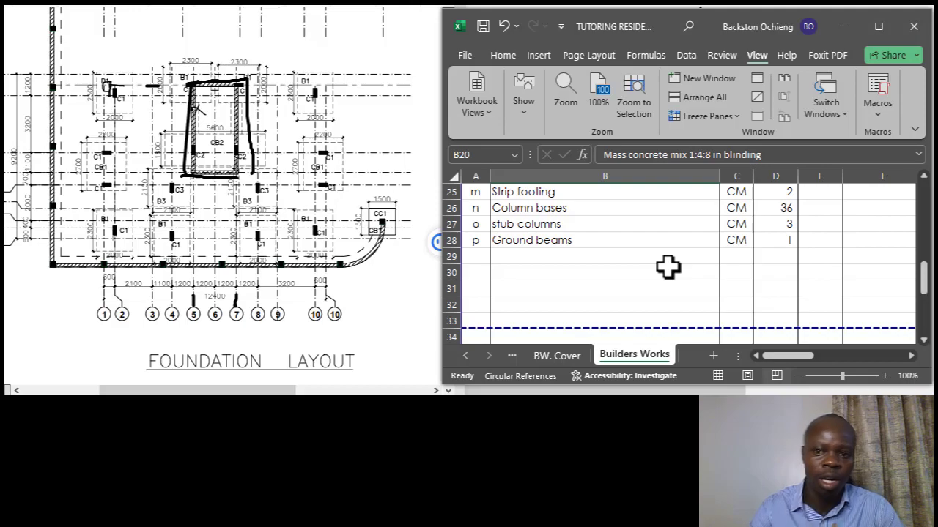
pyautogui.click(575, 242)
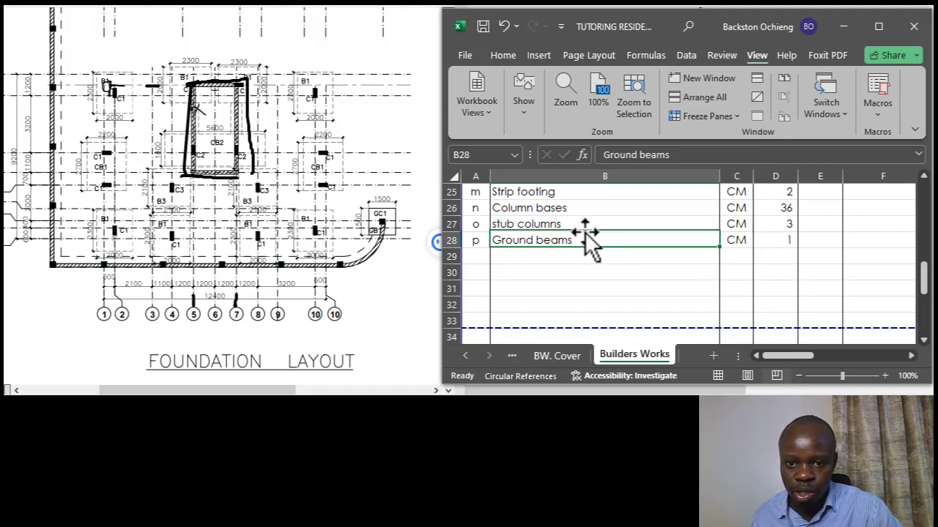
pyautogui.click(576, 225)
pyautogui.click(584, 239)
pyautogui.click(587, 225)
pyautogui.click(620, 253)
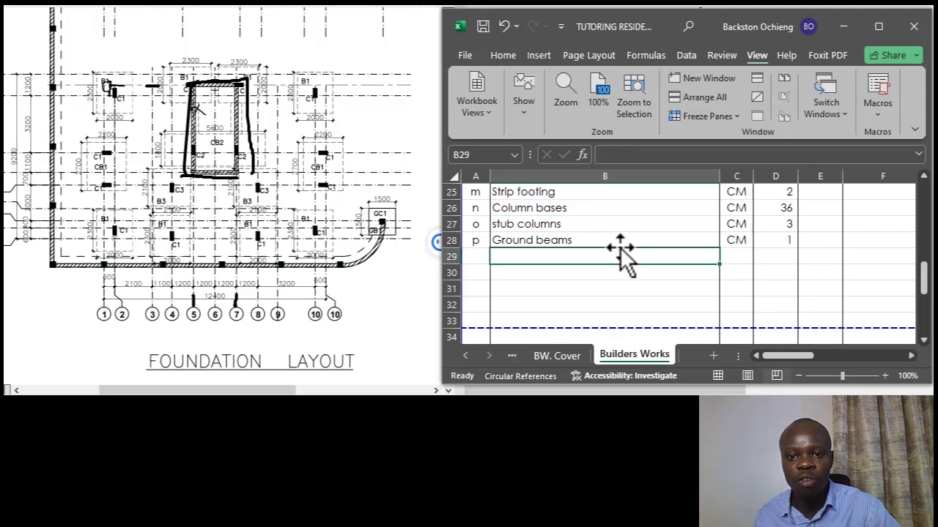
pyautogui.click(594, 225)
pyautogui.click(591, 244)
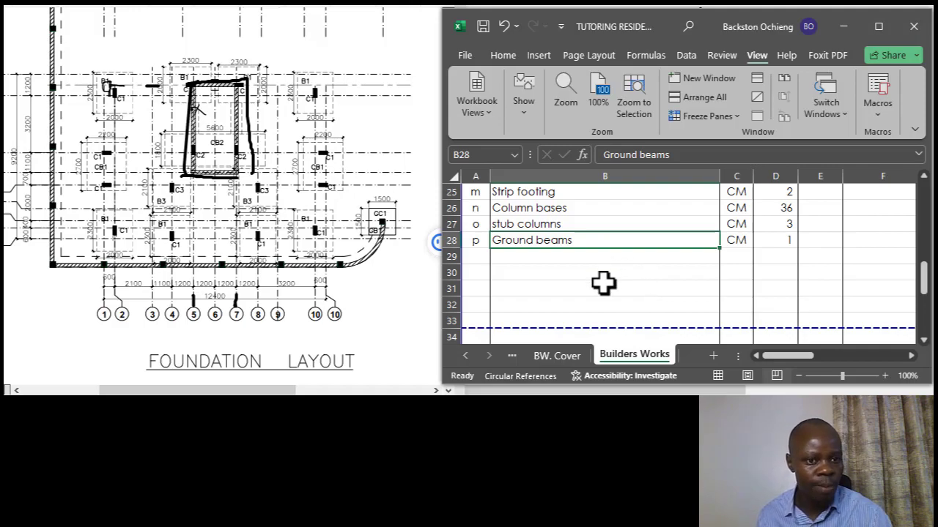
pyautogui.click(586, 224)
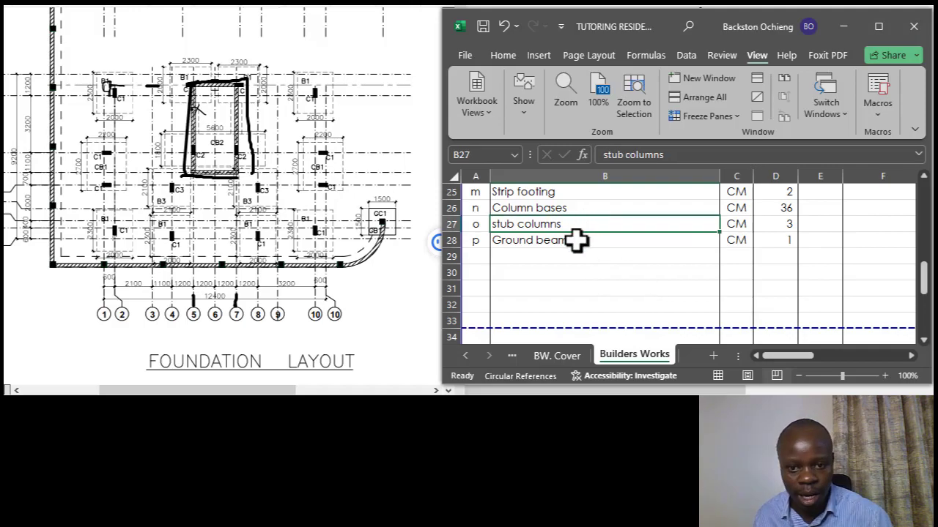
pyautogui.click(577, 240)
pyautogui.click(593, 220)
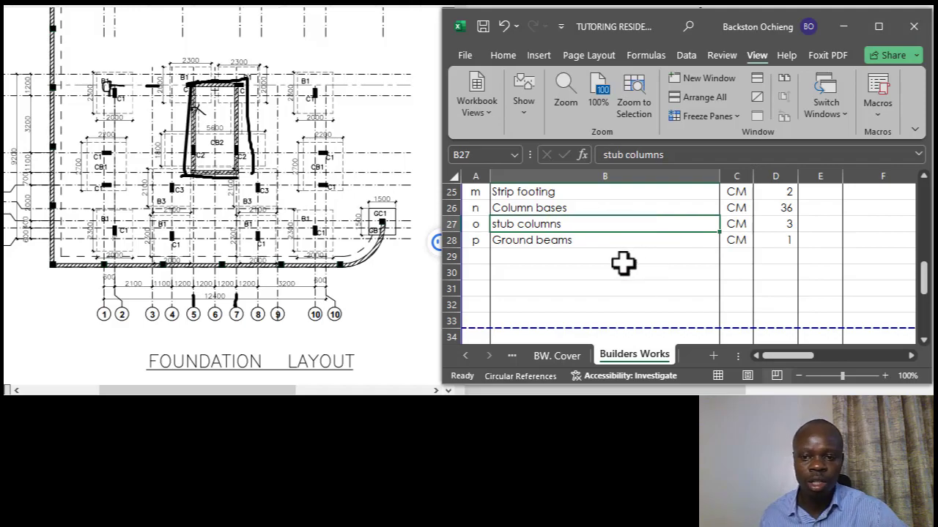
pyautogui.click(586, 240)
pyautogui.click(620, 224)
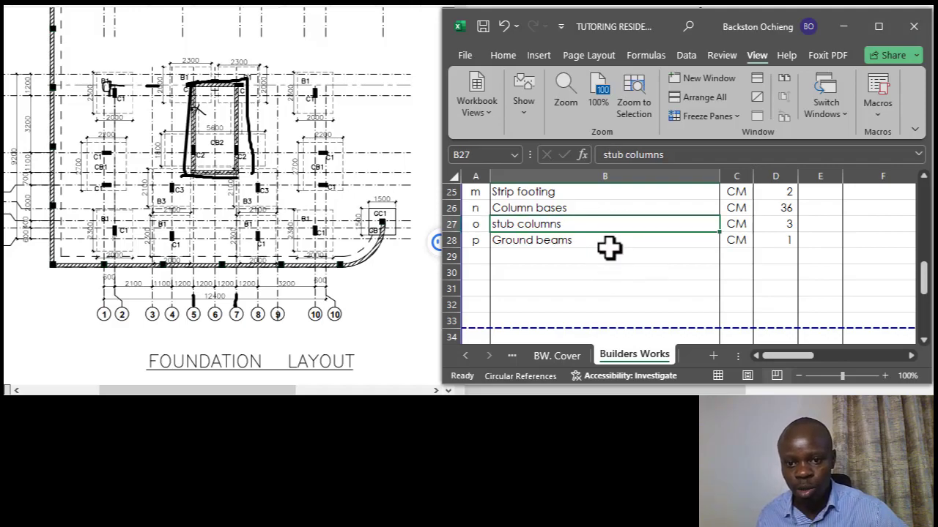
pyautogui.click(620, 243)
pyautogui.click(574, 213)
pyautogui.click(581, 227)
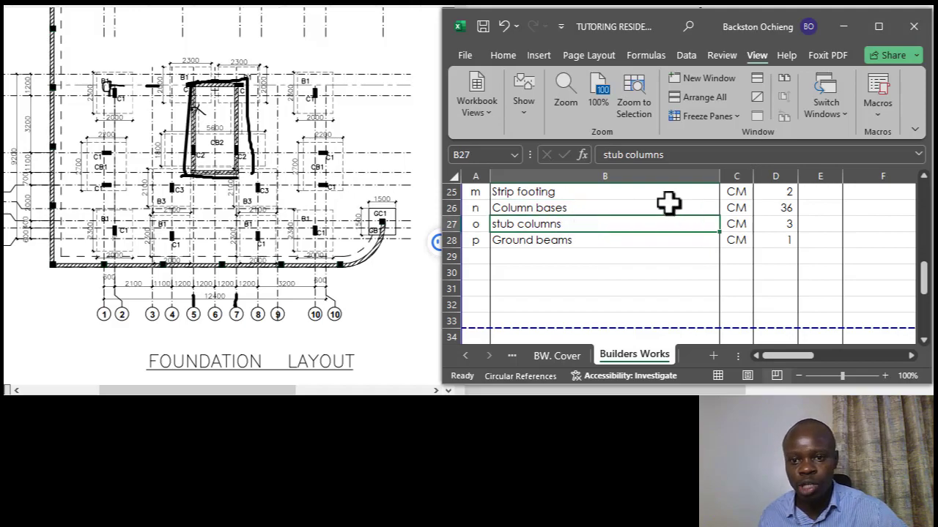
pyautogui.click(629, 208)
pyautogui.click(609, 228)
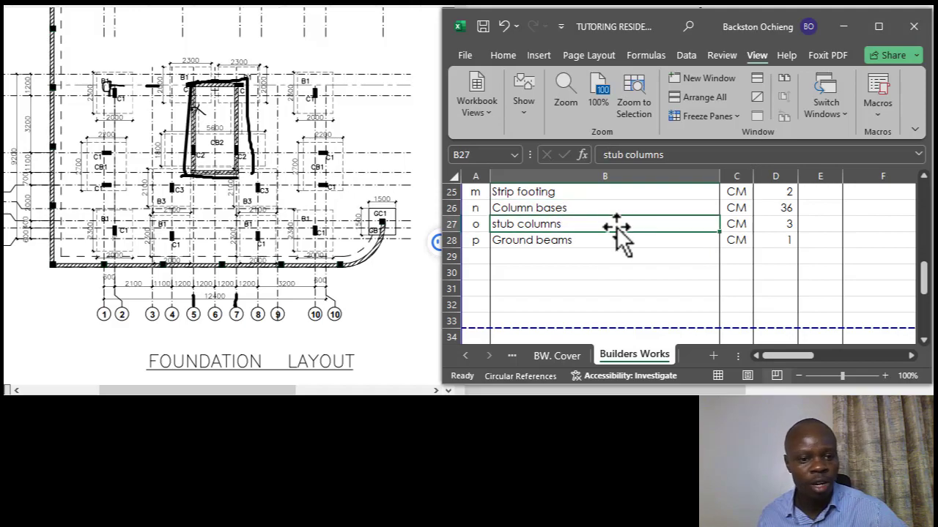
pyautogui.click(601, 241)
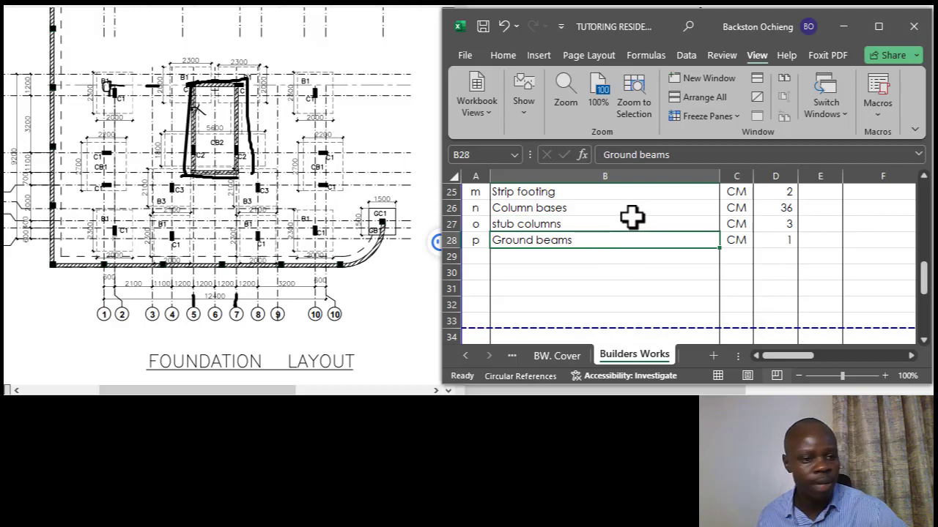
pyautogui.click(600, 208)
pyautogui.click(595, 226)
pyautogui.click(588, 239)
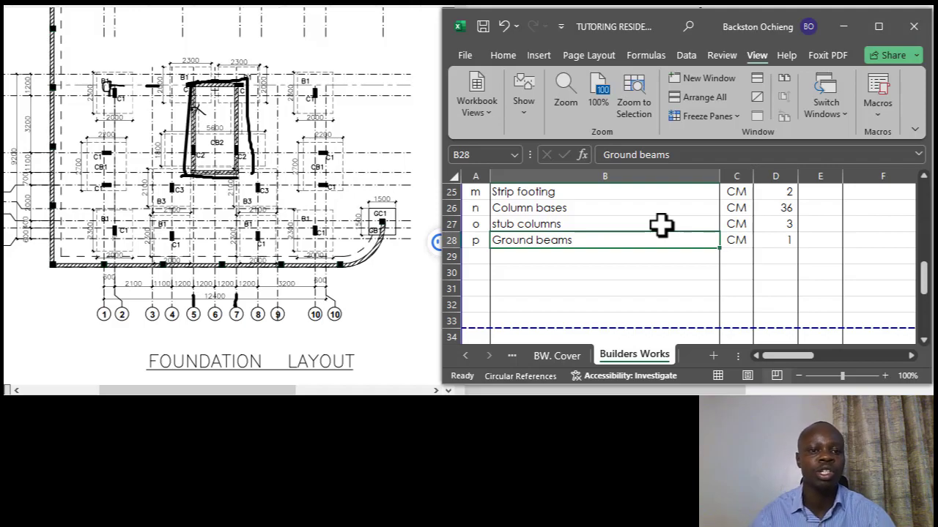
pyautogui.click(596, 208)
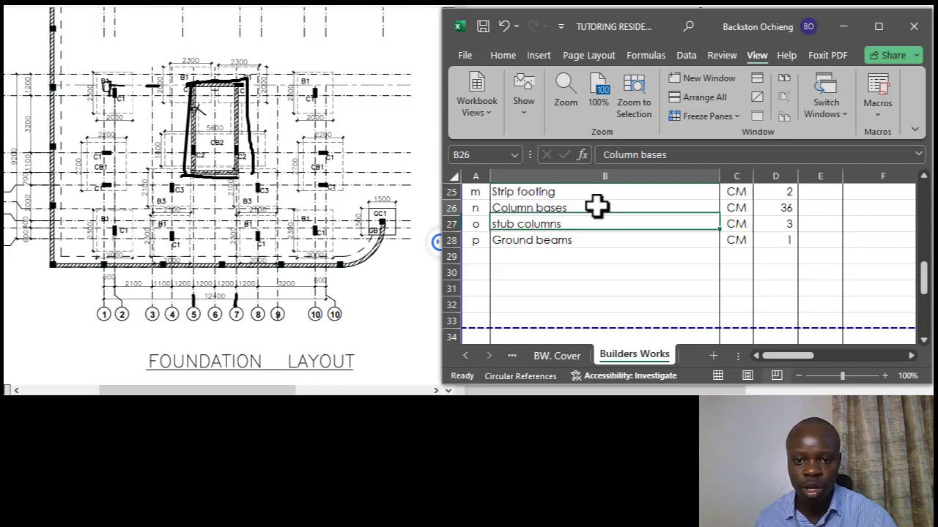